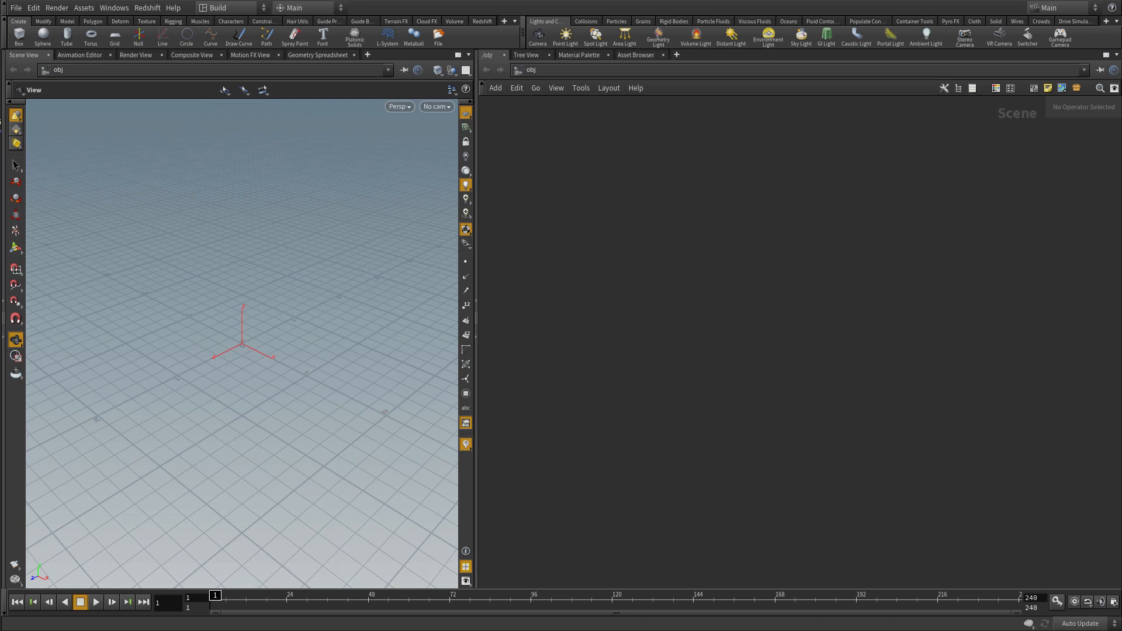
Step: Create a Geometry object in the empty scene and name it growth
key(Delete)
key(Tab)
text(ge)
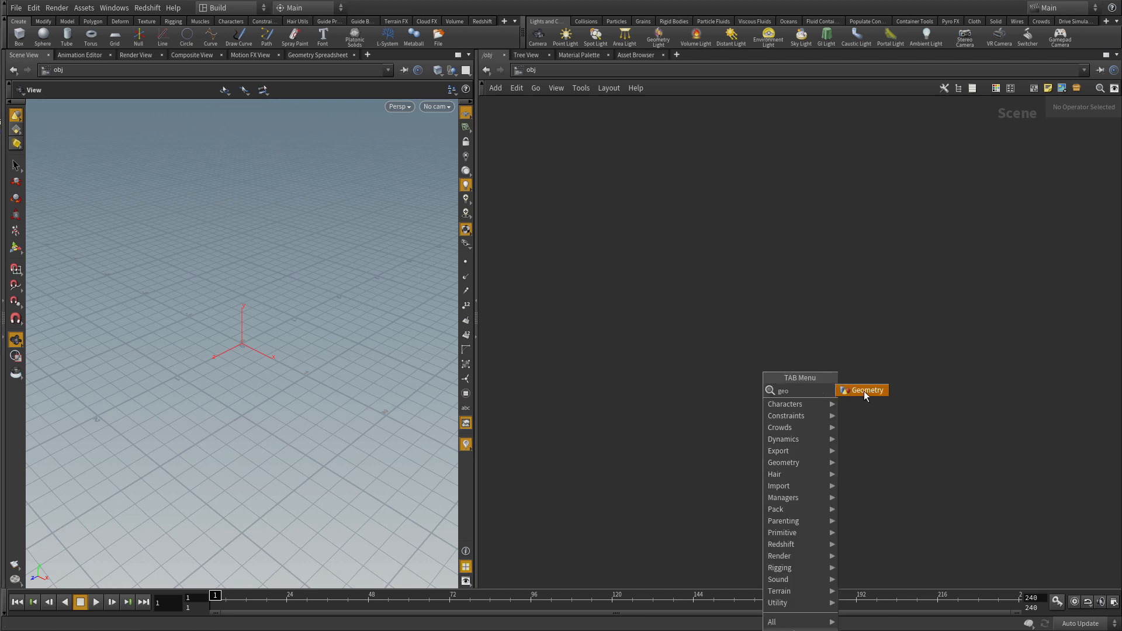
key(Return)
click(797, 283)
click(862, 282)
double_click(862, 282)
key(BackSpace)
text(growth)
key(Return)
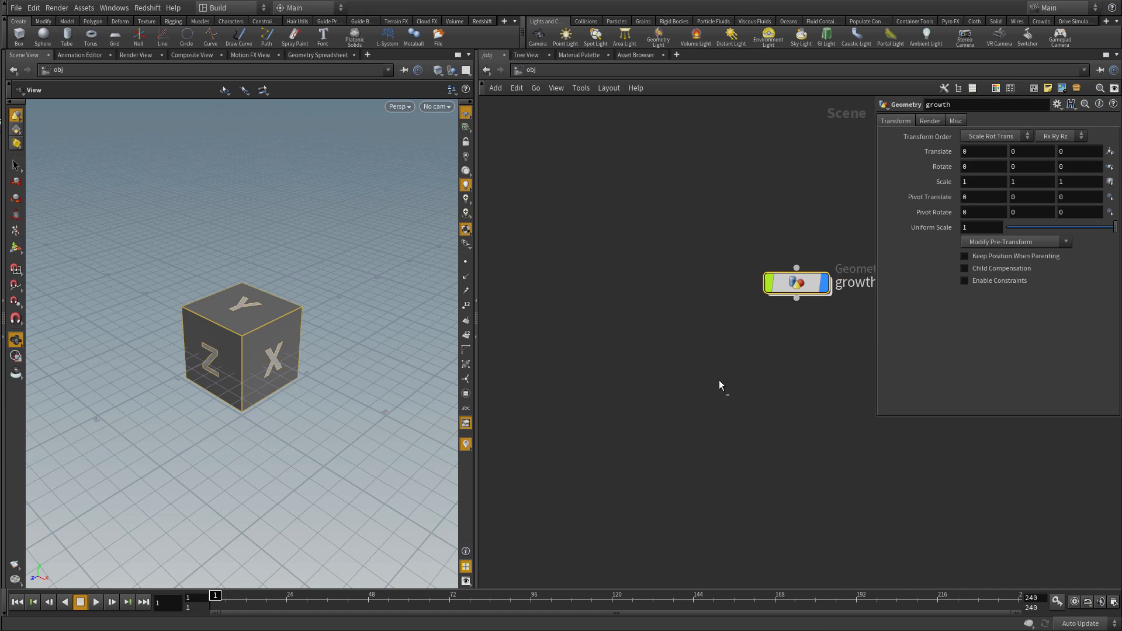
Step: Go inside the growth object and load testgeo.obj into its file node
drag(796, 283, 686, 283)
double_click(686, 283)
drag(829, 349, 669, 257)
click(1113, 135)
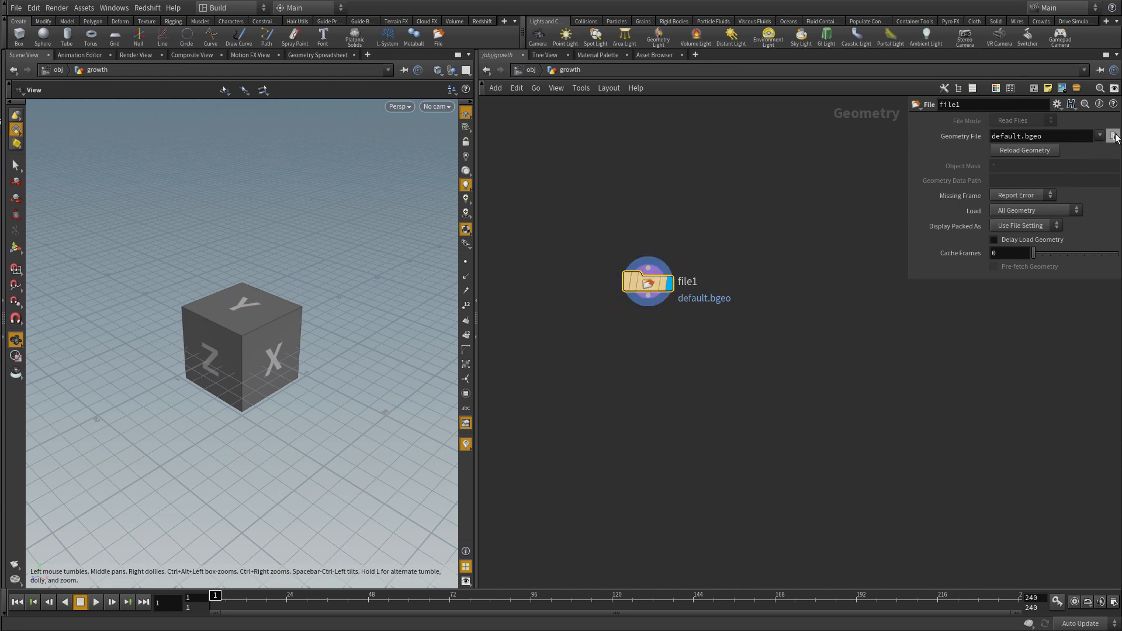
click(1054, 61)
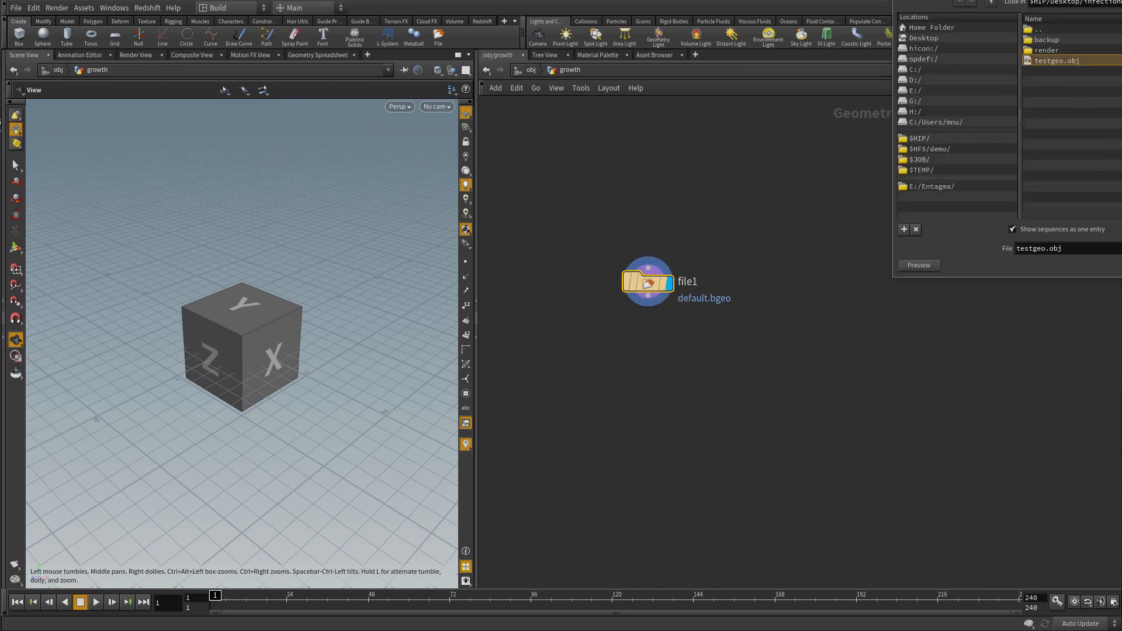
key(Return)
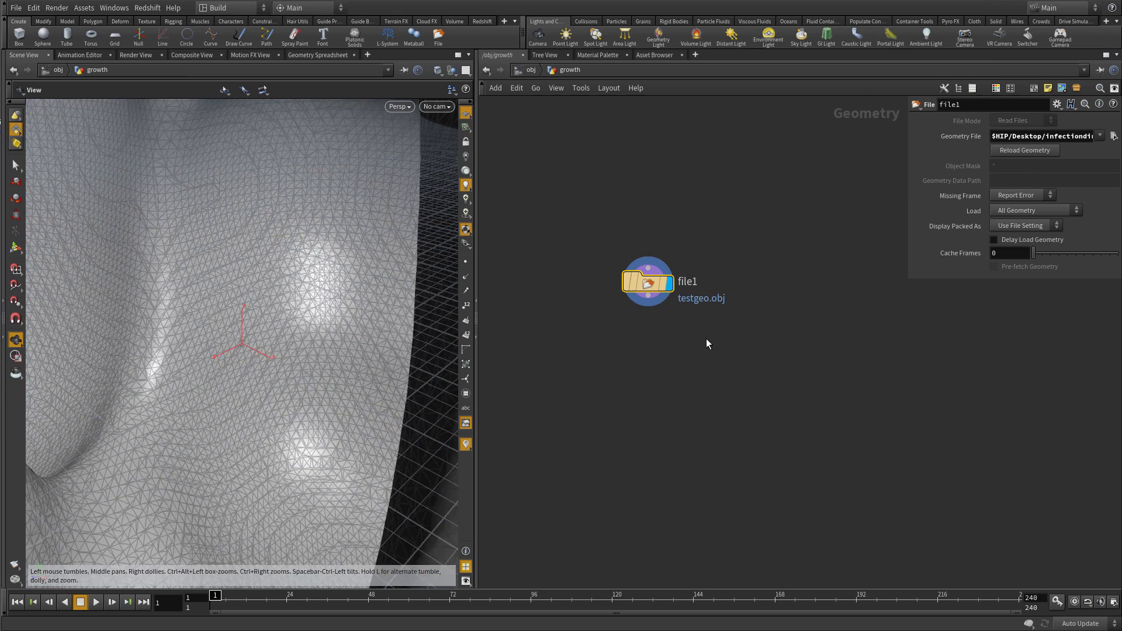
Step: Add a Transform node after the file node, display it, and set its uniform scale to 0.01
middle_drag(690, 342, 738, 331)
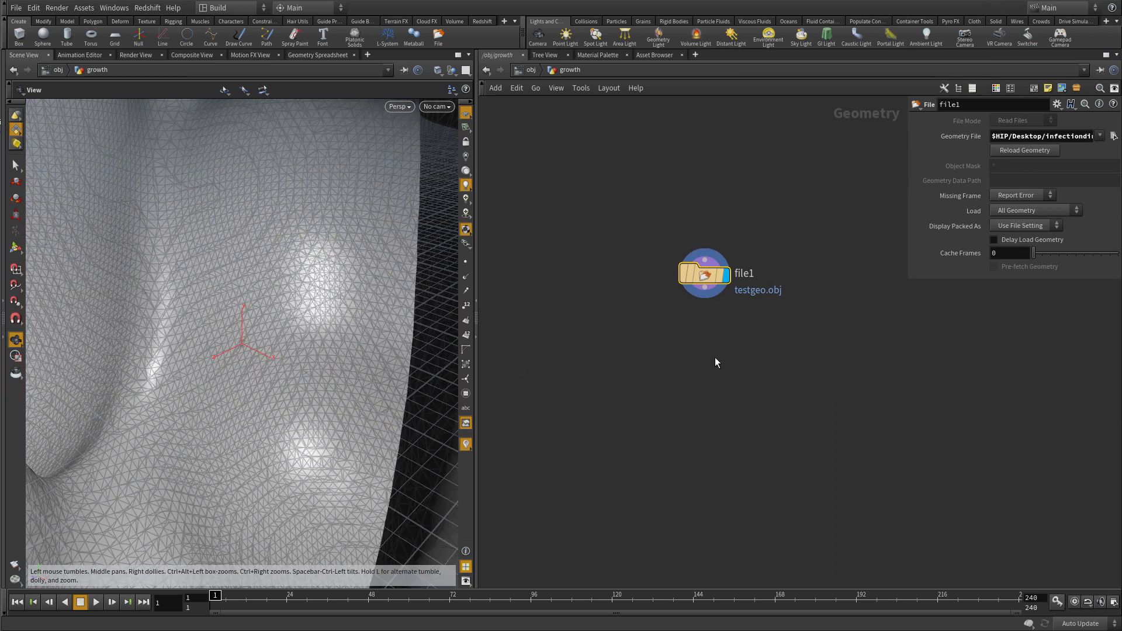
key(Tab)
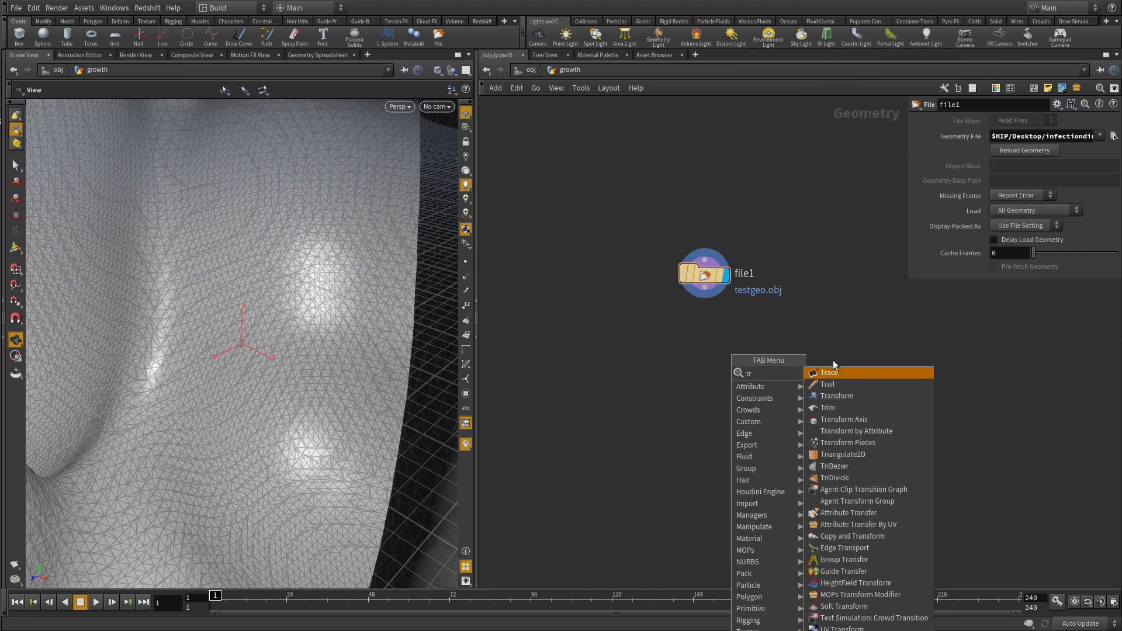
click(849, 398)
click(711, 330)
drag(705, 290, 705, 325)
click(727, 324)
drag(992, 225, 917, 226)
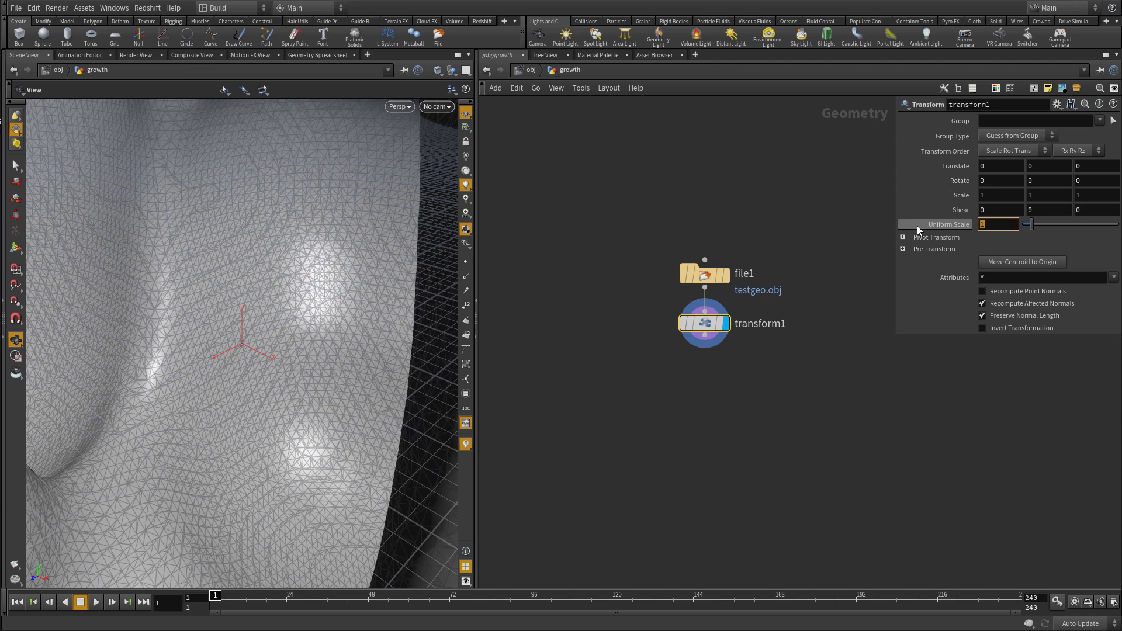
text(0.01)
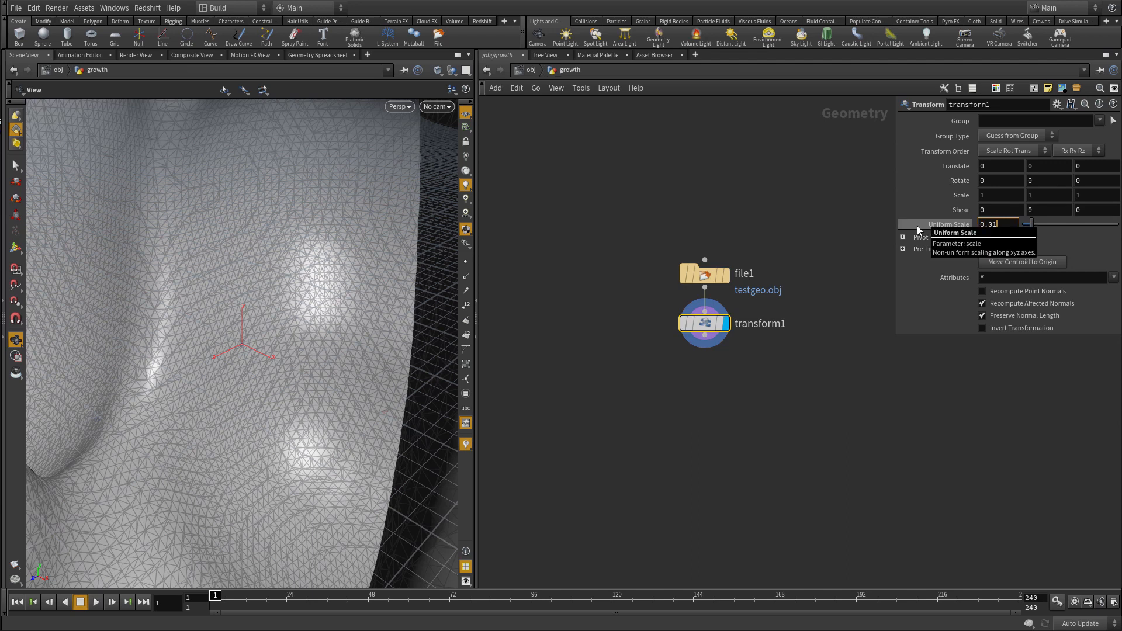
key(Return)
Step: Examine the scaled mesh's overall shape and triangle density from several angles and distances
drag(250, 349, 275, 321)
right_drag(275, 321, 233, 368)
mouse_move(234, 368)
mouse_down()
mouse_move(268, 368)
mouse_move(248, 368)
mouse_up()
right_drag(248, 368, 289, 271)
drag(288, 271, 290, 345)
right_drag(289, 345, 273, 343)
drag(273, 343, 263, 343)
right_drag(263, 343, 273, 338)
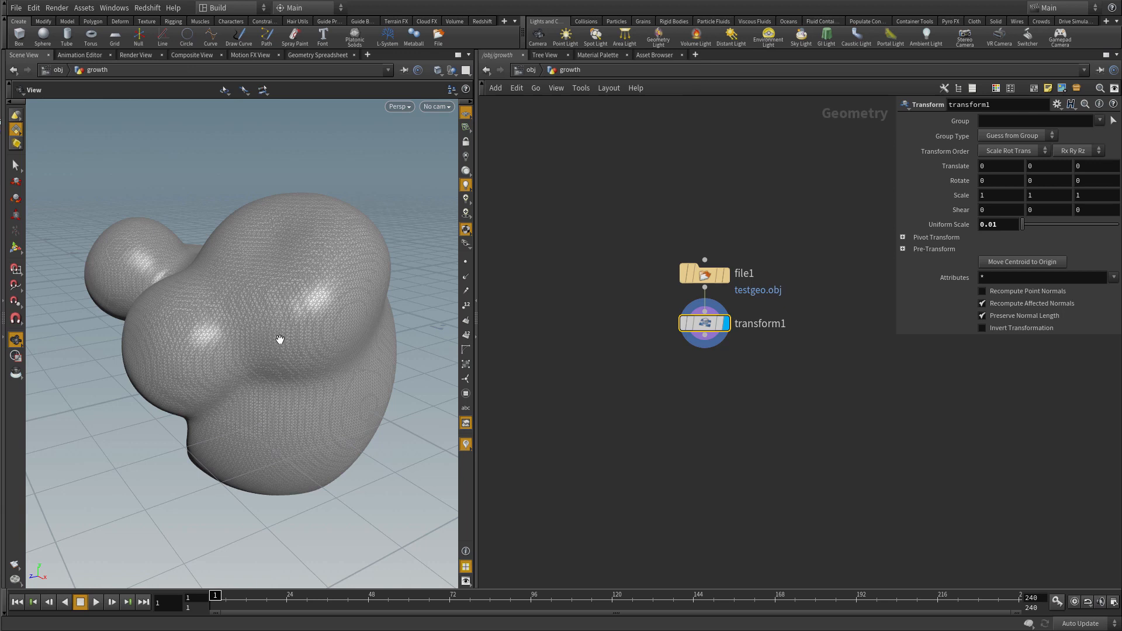
drag(295, 327, 288, 329)
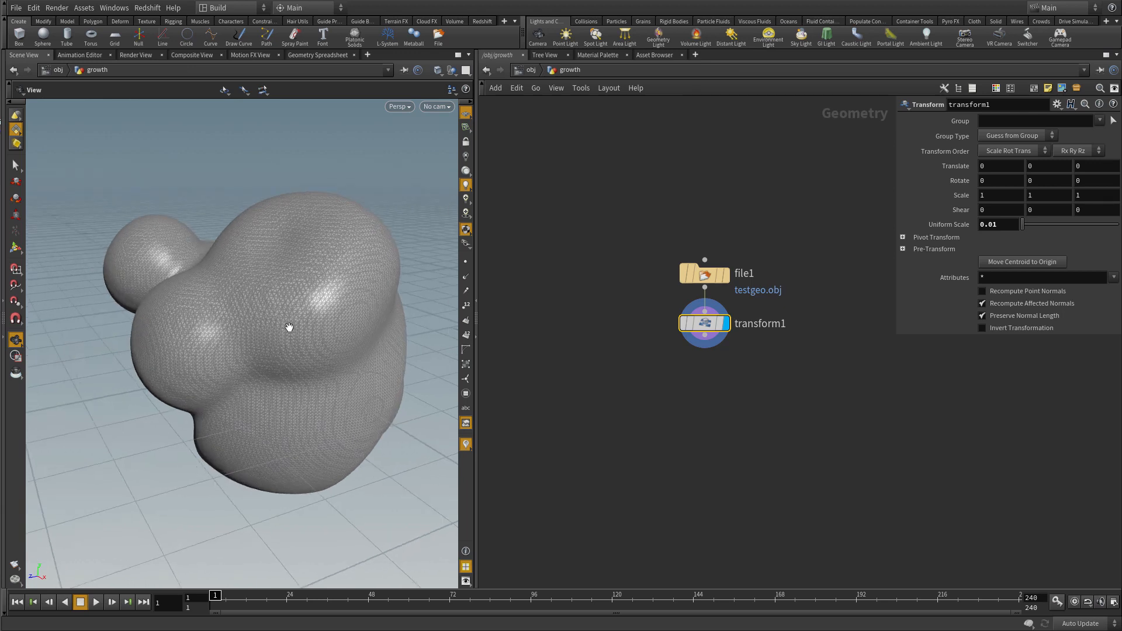
click(709, 422)
scroll(305, 300, up, 10)
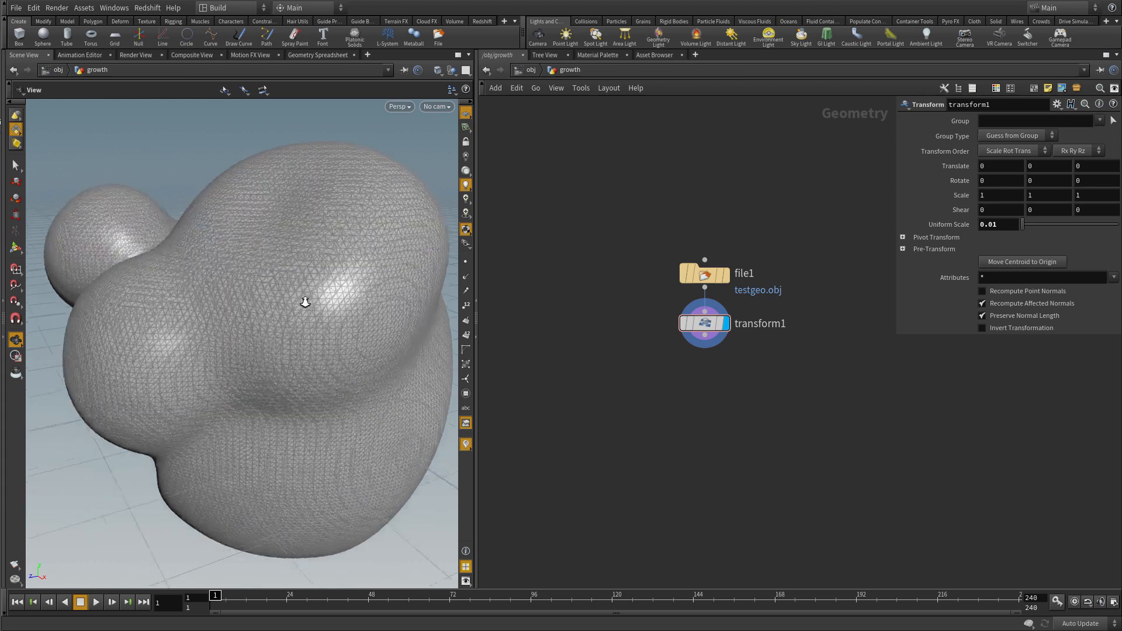
scroll(309, 299, down, 2)
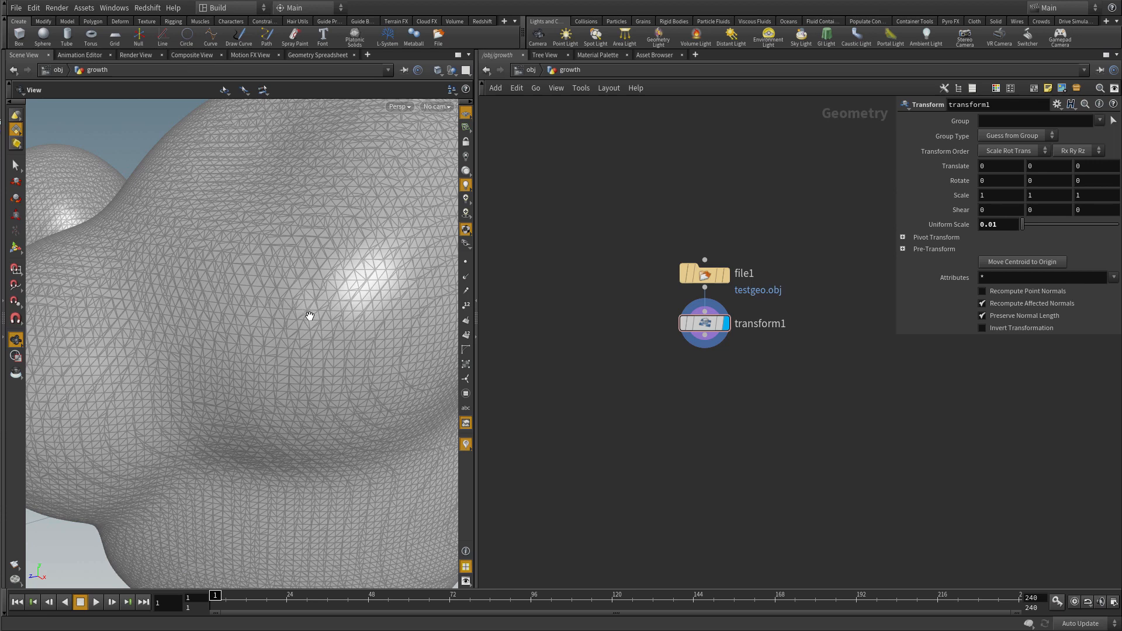
Step: Add a Remesh node, feed the transform node into its first input, and display it
key(Tab)
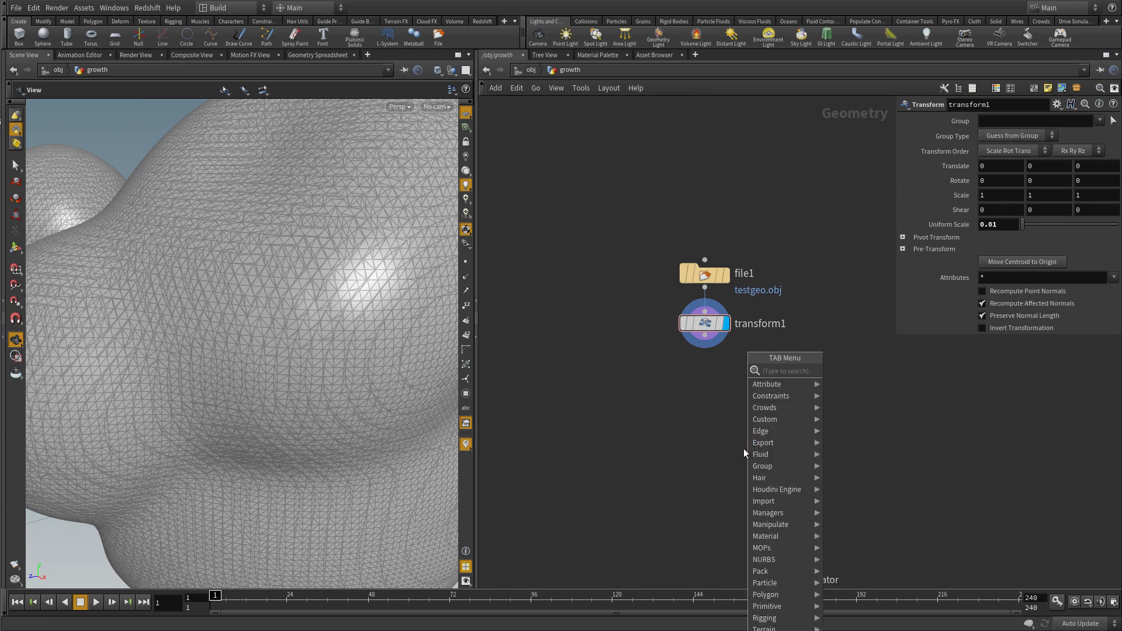
text(remesh)
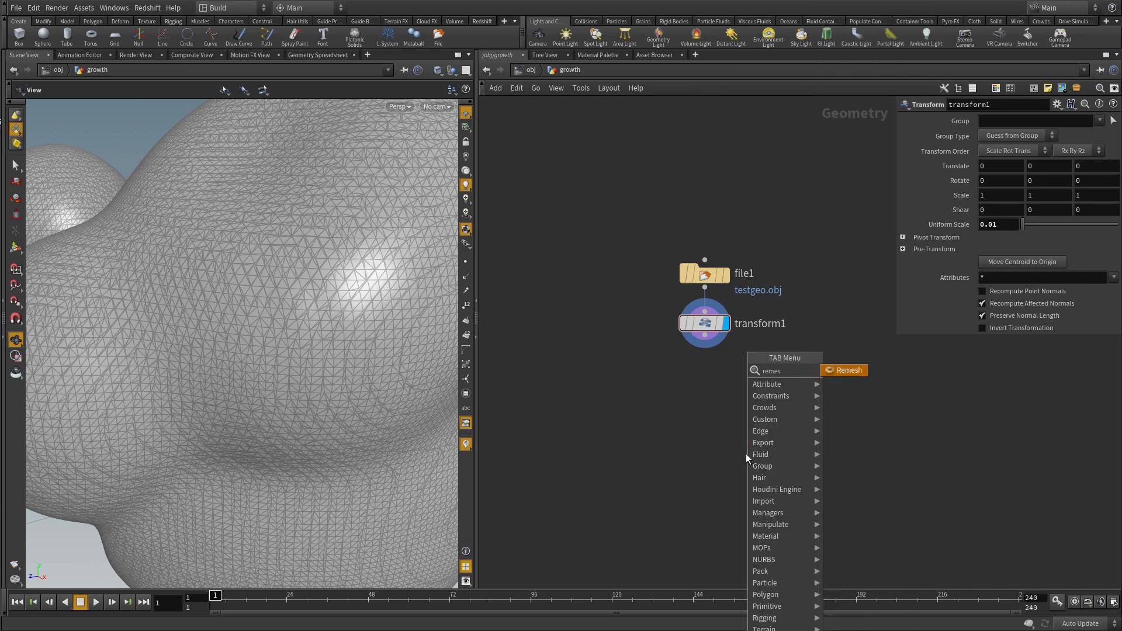
click(839, 373)
click(702, 402)
click(705, 335)
click(695, 380)
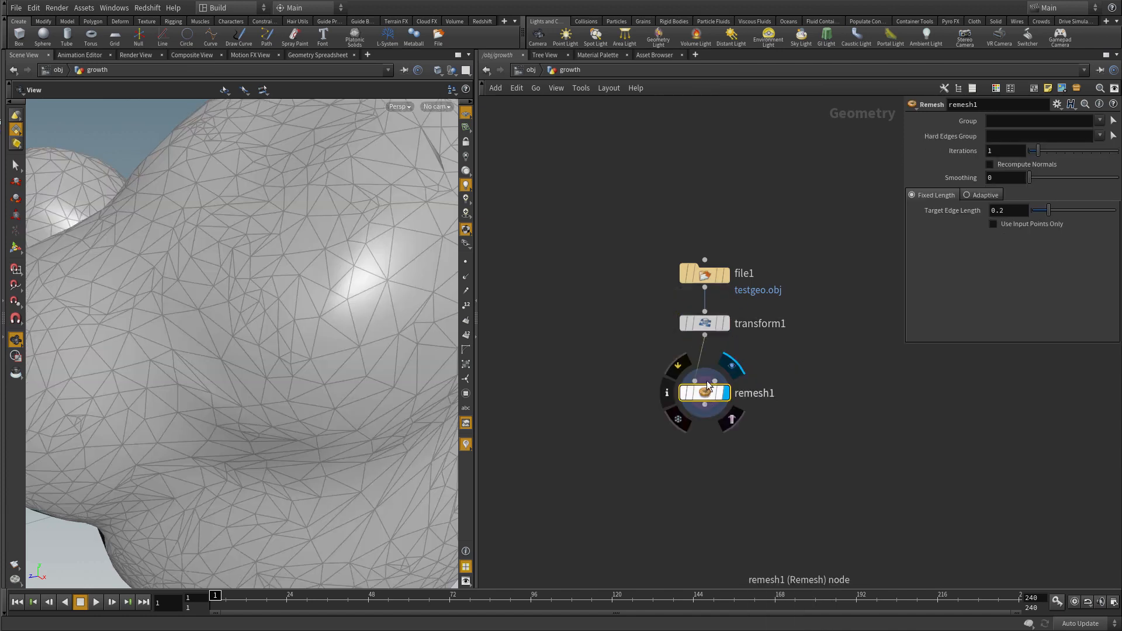
drag(705, 399, 705, 384)
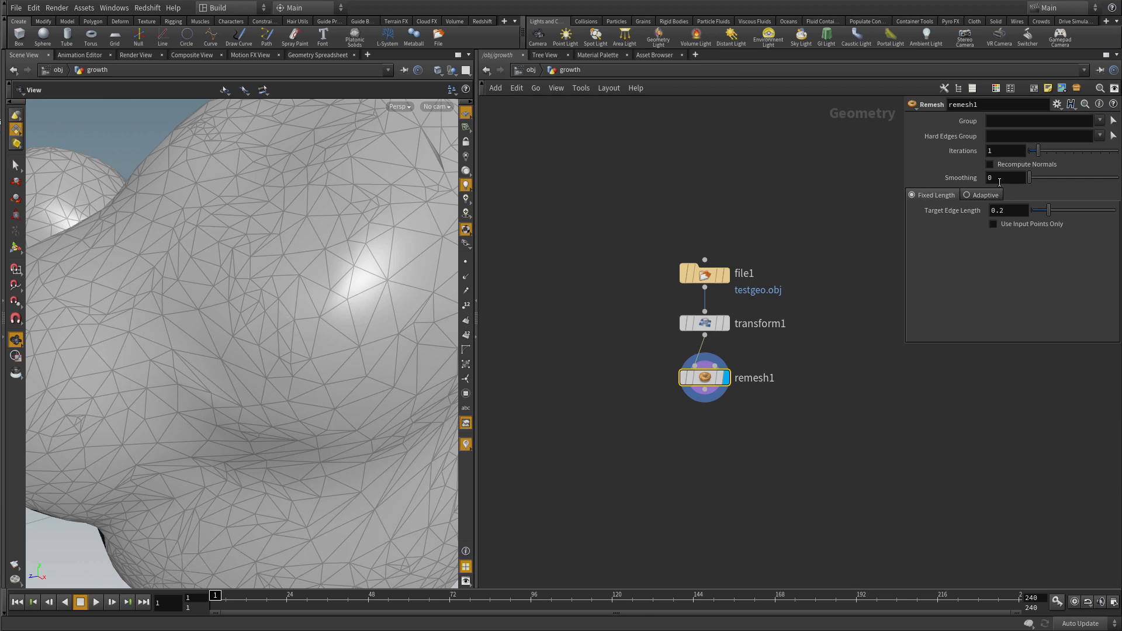
Step: Set the Remesh node to 2 iterations with a target edge length of 0.03
click(1004, 151)
text(2)
key(Return)
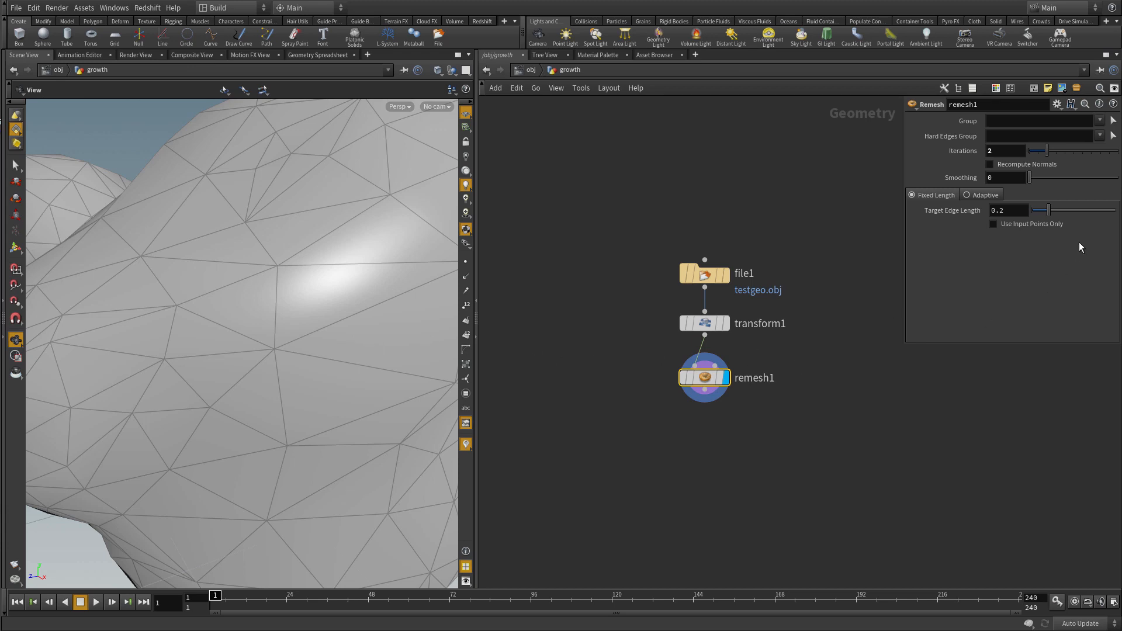
double_click(1001, 211)
text(03)
key(Return)
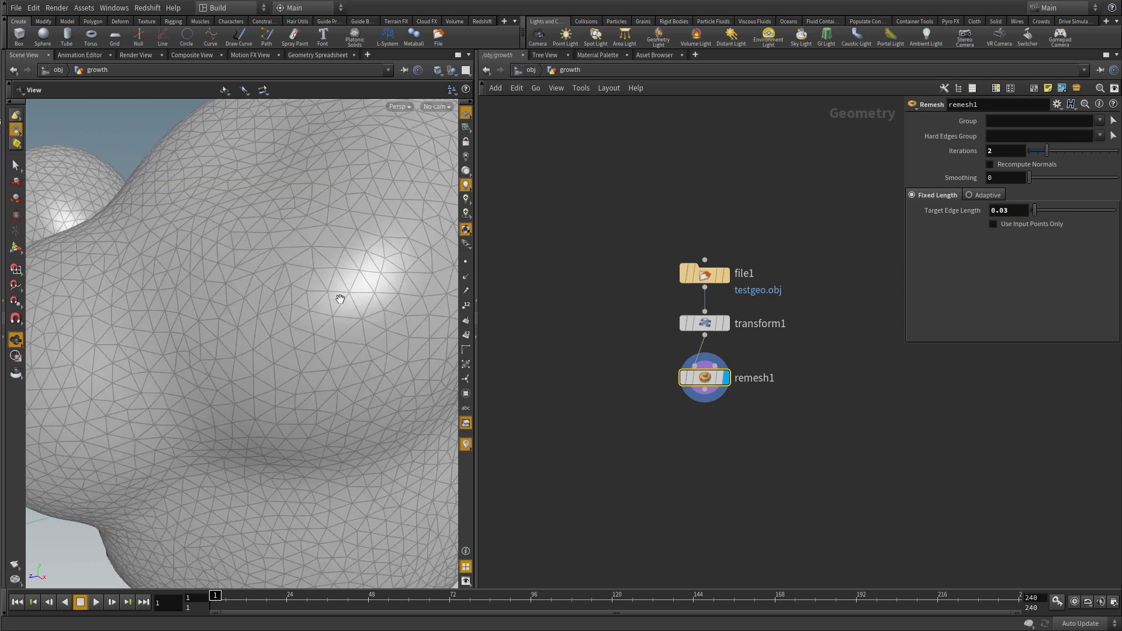
Step: Add a Group Create node, connect it to the remesh node's output, and display it
scroll(335, 304, down, 5)
scroll(336, 305, up, 2)
drag(289, 312, 326, 311)
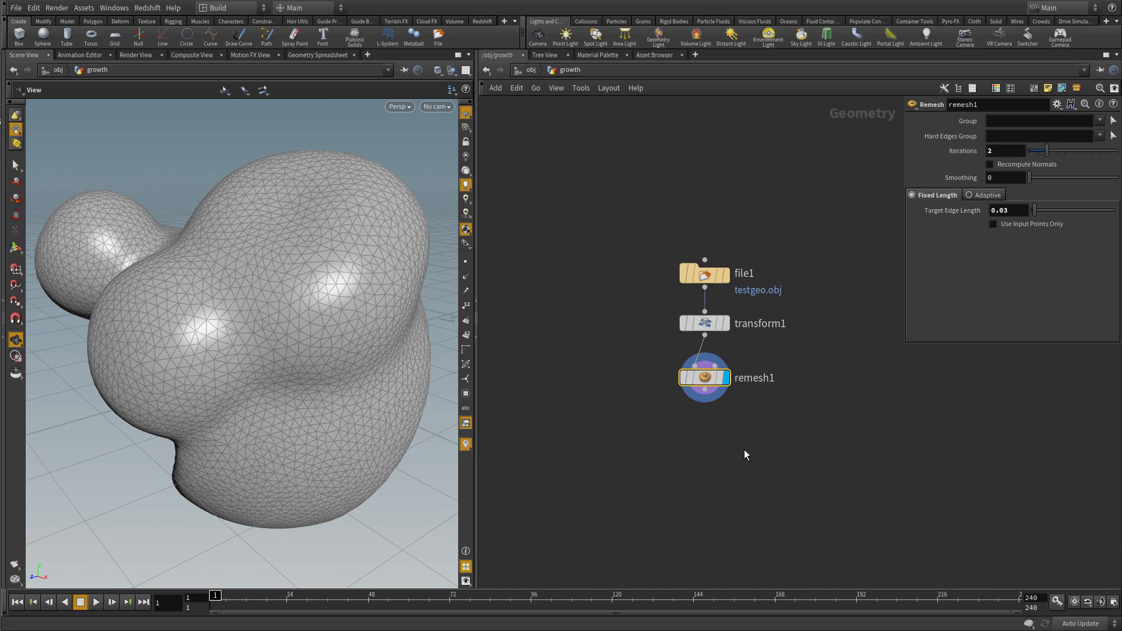
key(Tab)
text(gro)
mouse_move(747, 460)
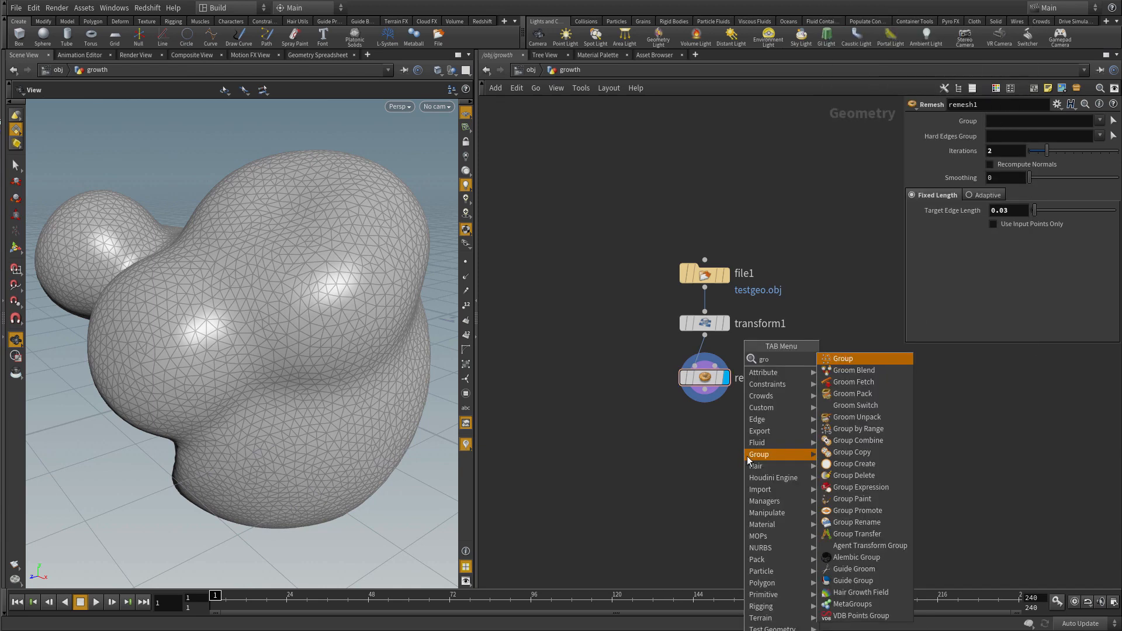
key(Escape)
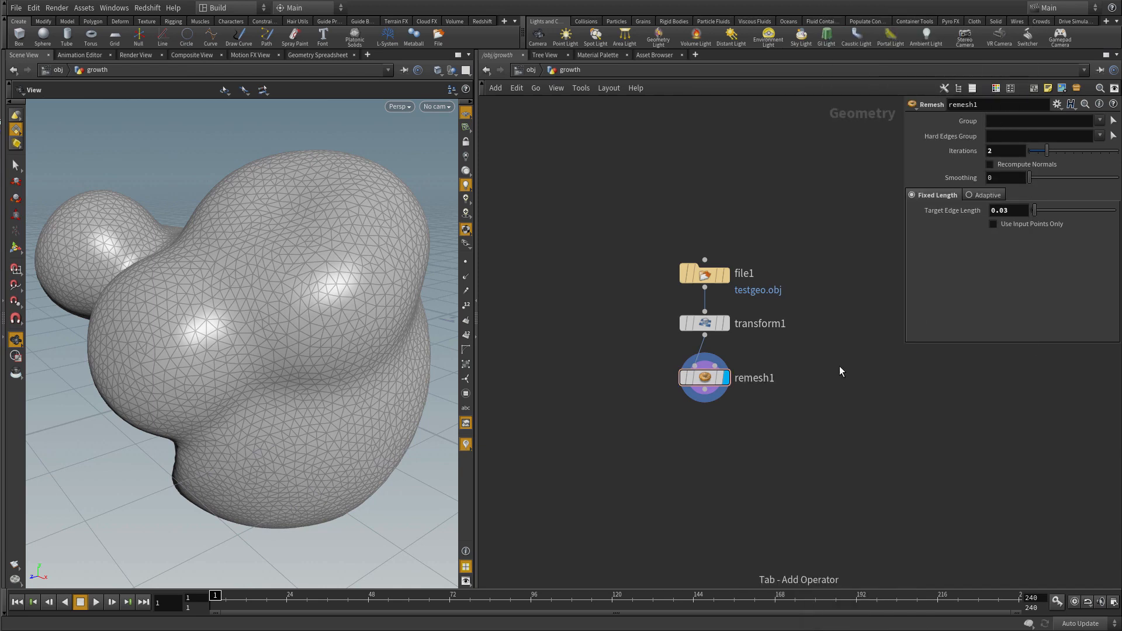
click(707, 431)
click(704, 390)
click(695, 418)
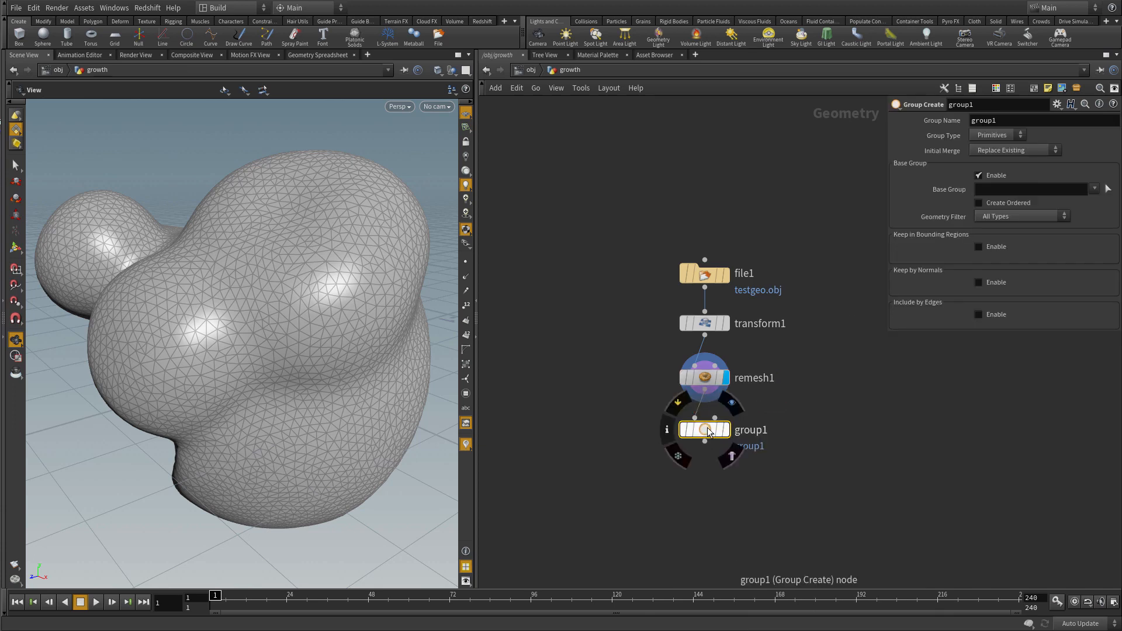
click(726, 426)
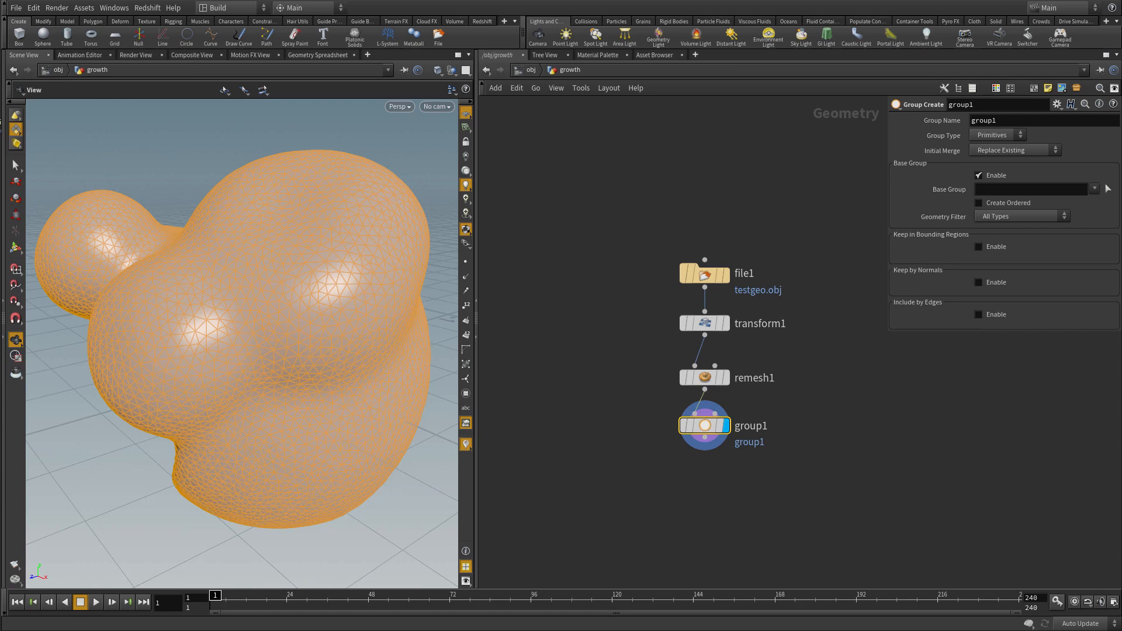
Step: Set the group's base group to 3, its type to Points, and its name to seeds
click(983, 190)
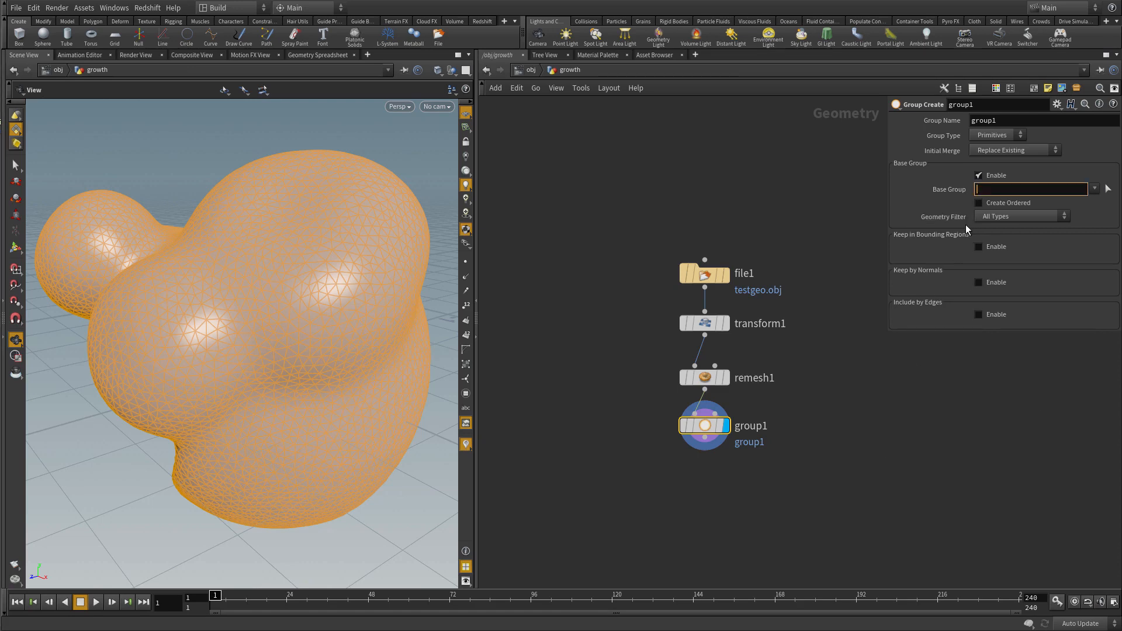
click(999, 135)
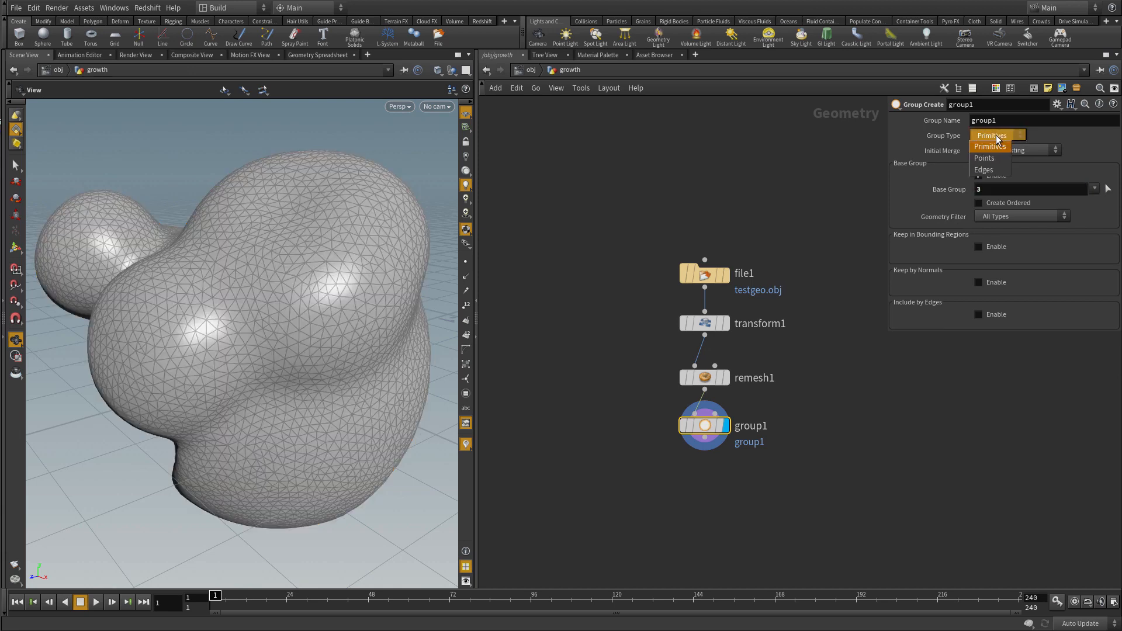
click(991, 147)
double_click(997, 120)
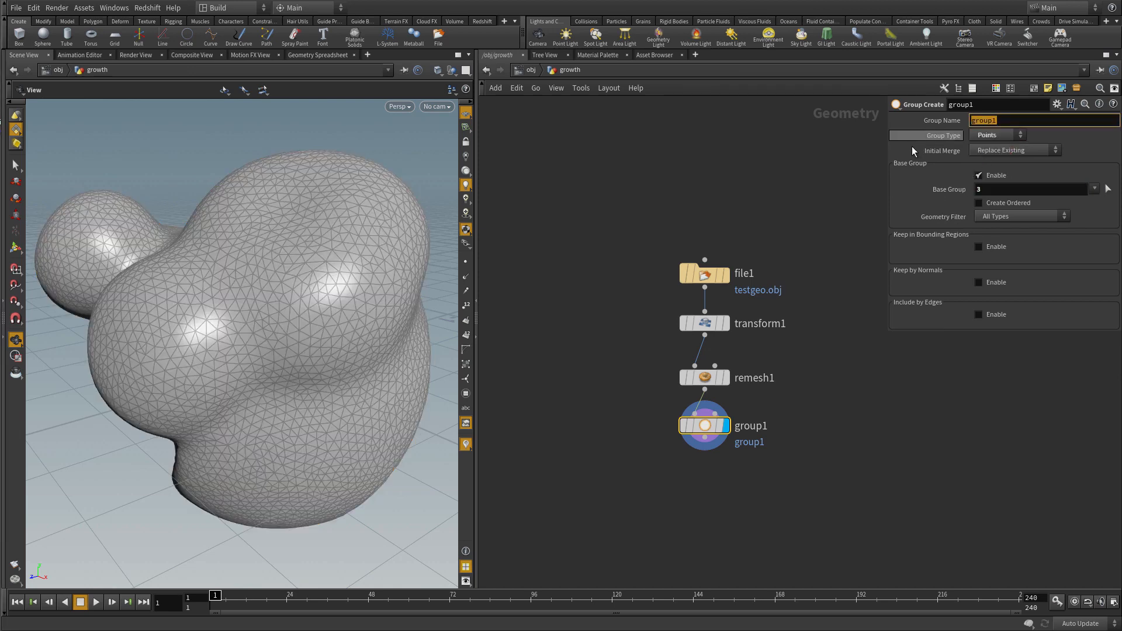
text(seeds)
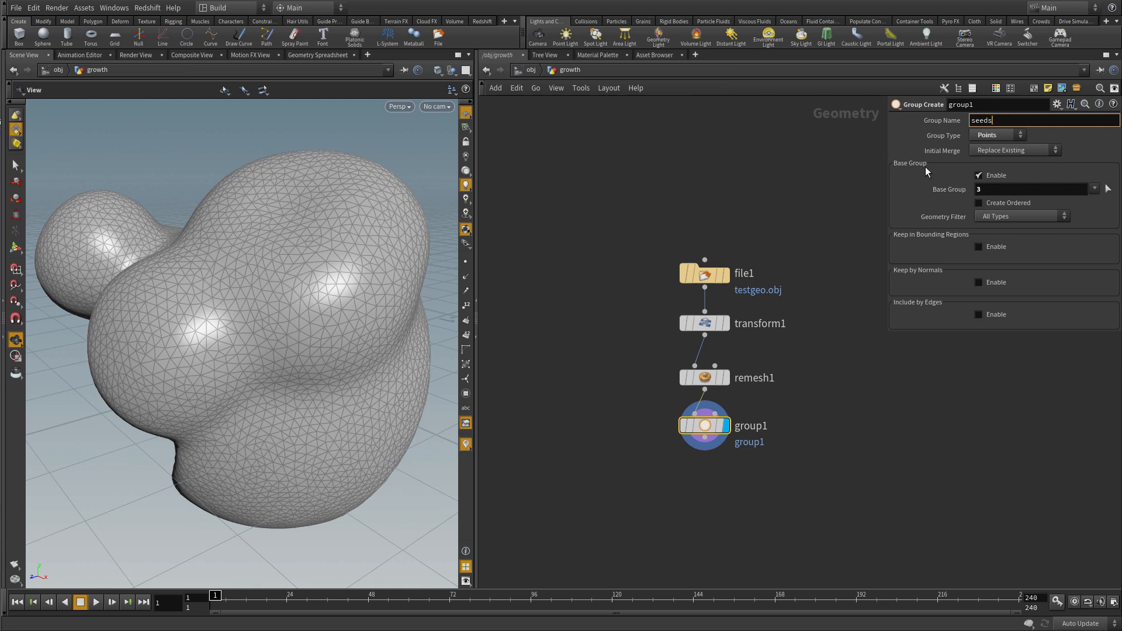
key(Return)
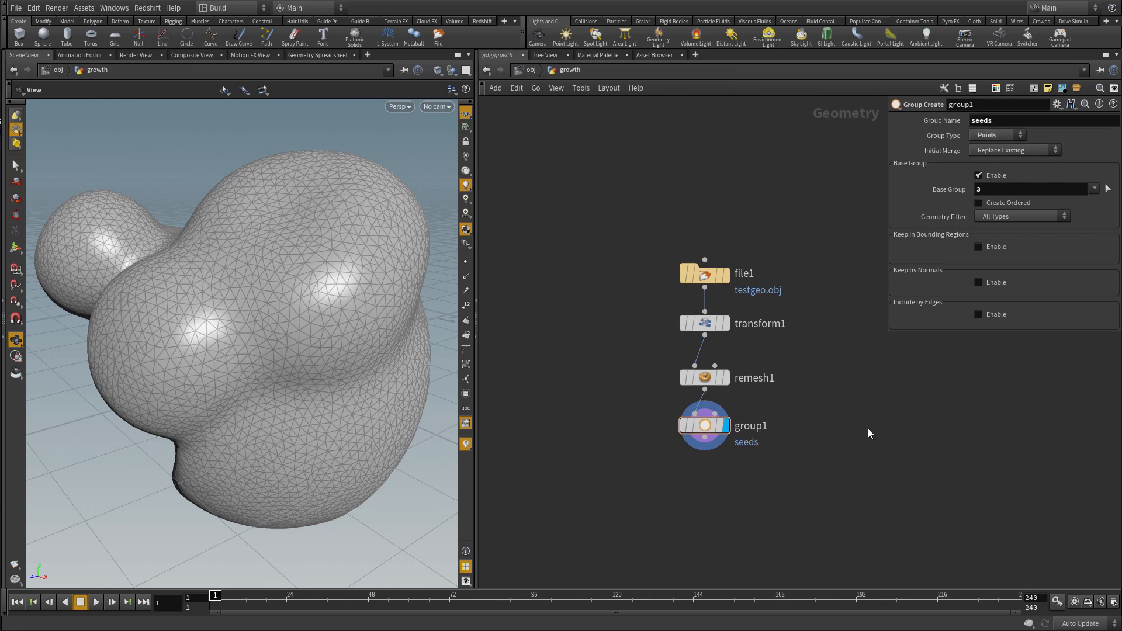
Step: Turn on point display in the viewport and inspect the points across the far side of the remeshed model
scroll(283, 350, down, 6)
drag(288, 317, 563, 295)
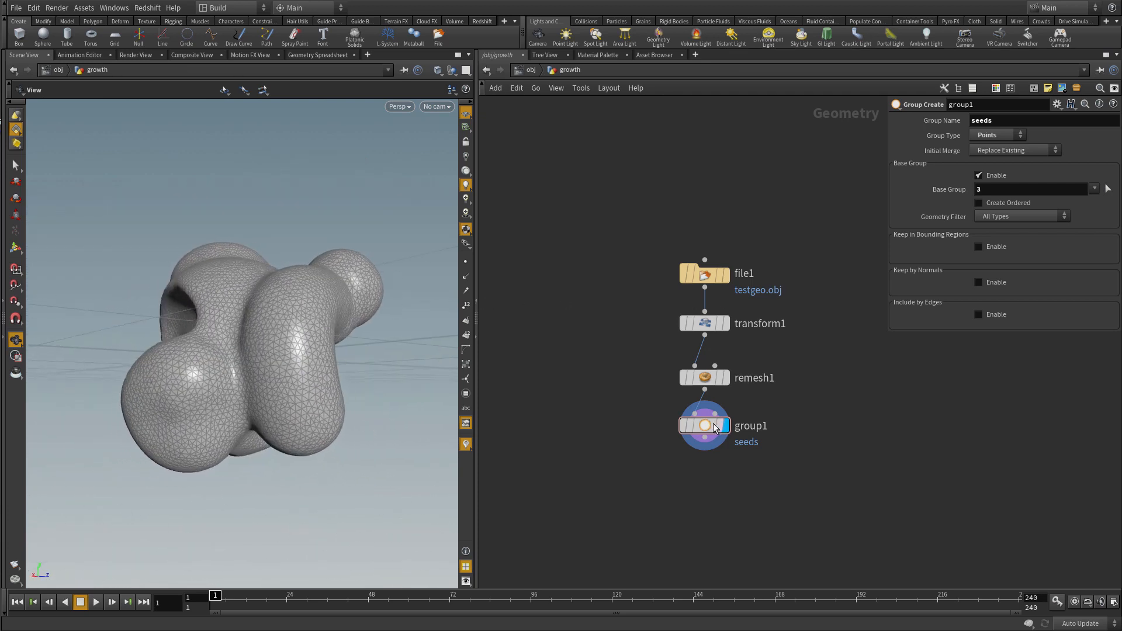
click(466, 262)
drag(256, 364, 344, 371)
drag(187, 398, 218, 385)
right_drag(218, 386, 244, 369)
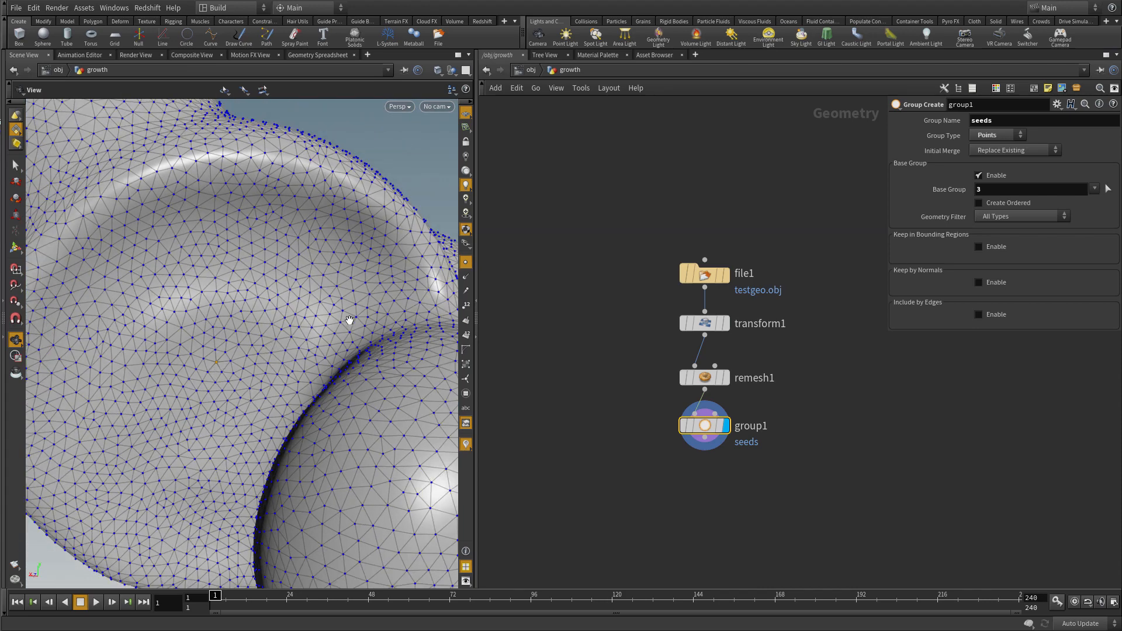
right_drag(348, 321, 337, 333)
drag(337, 333, 381, 357)
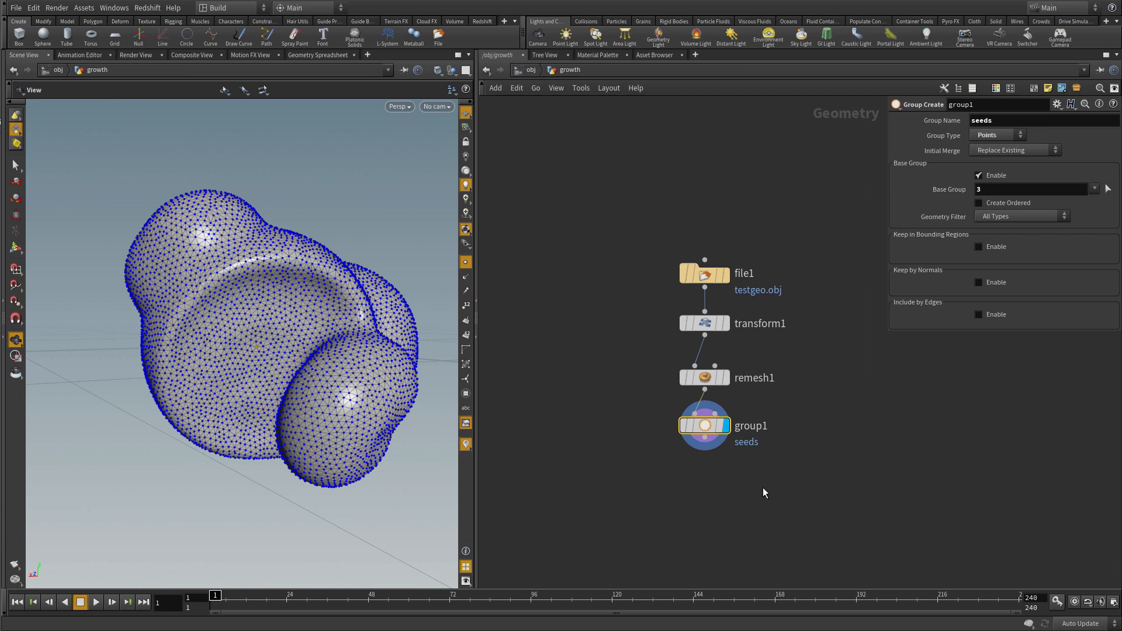
Step: Add a Point Wrangle below the seeds group node and connect it to that node's output
key(Tab)
text(wr)
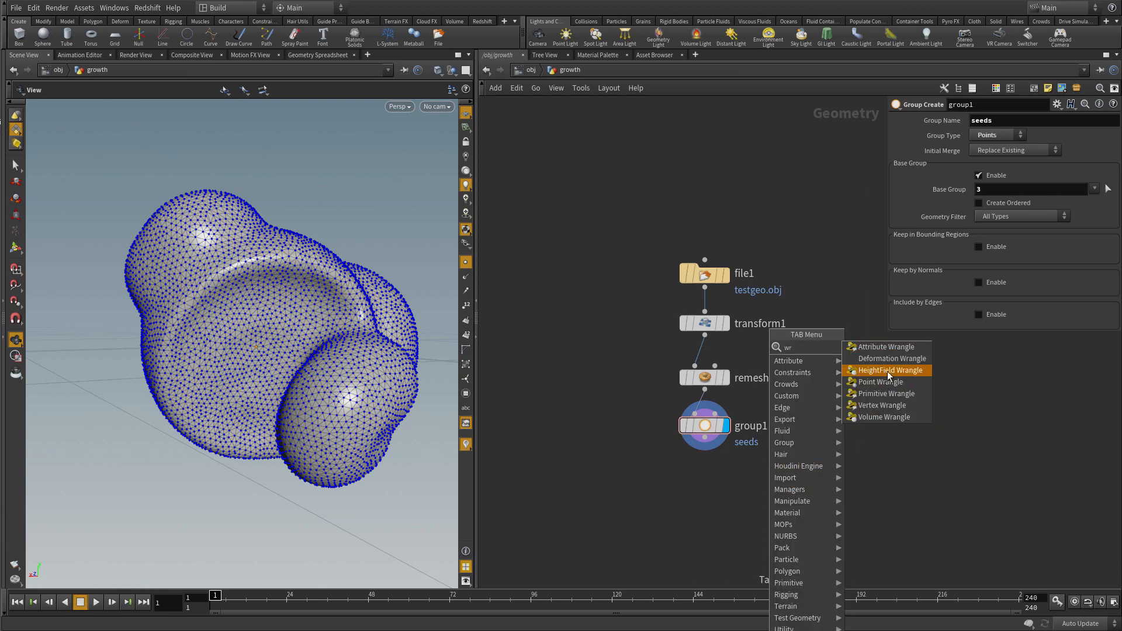
click(880, 382)
click(700, 487)
click(704, 450)
click(682, 477)
drag(703, 493, 708, 484)
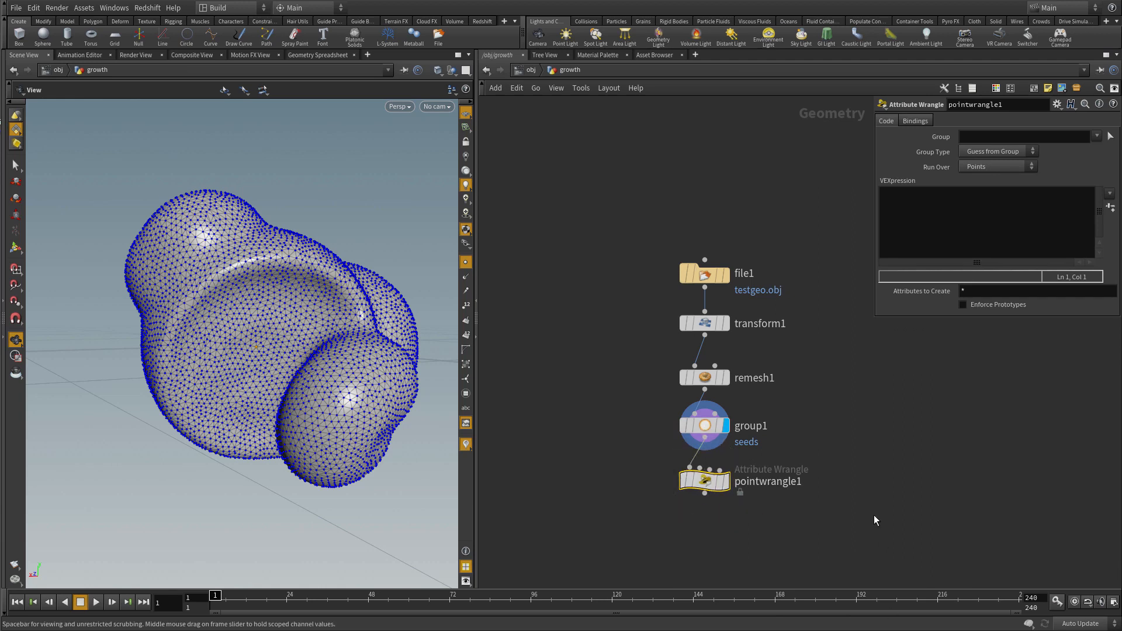
Step: Rename the new point wrangle as set_inital_values
double_click(752, 482)
text(set_inital_values)
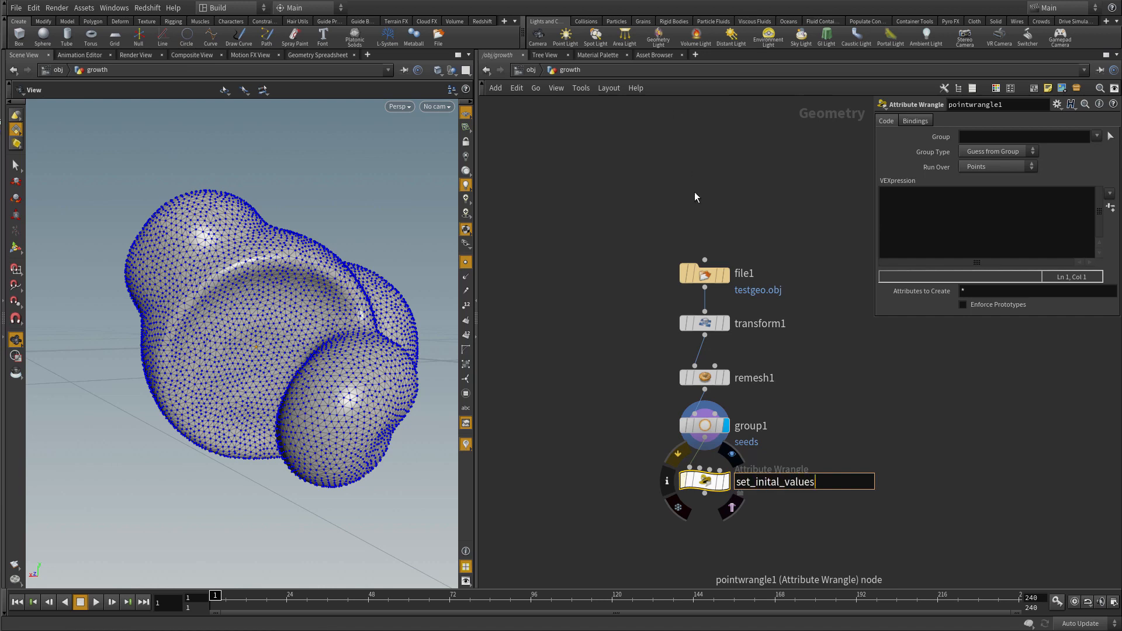
key(Return)
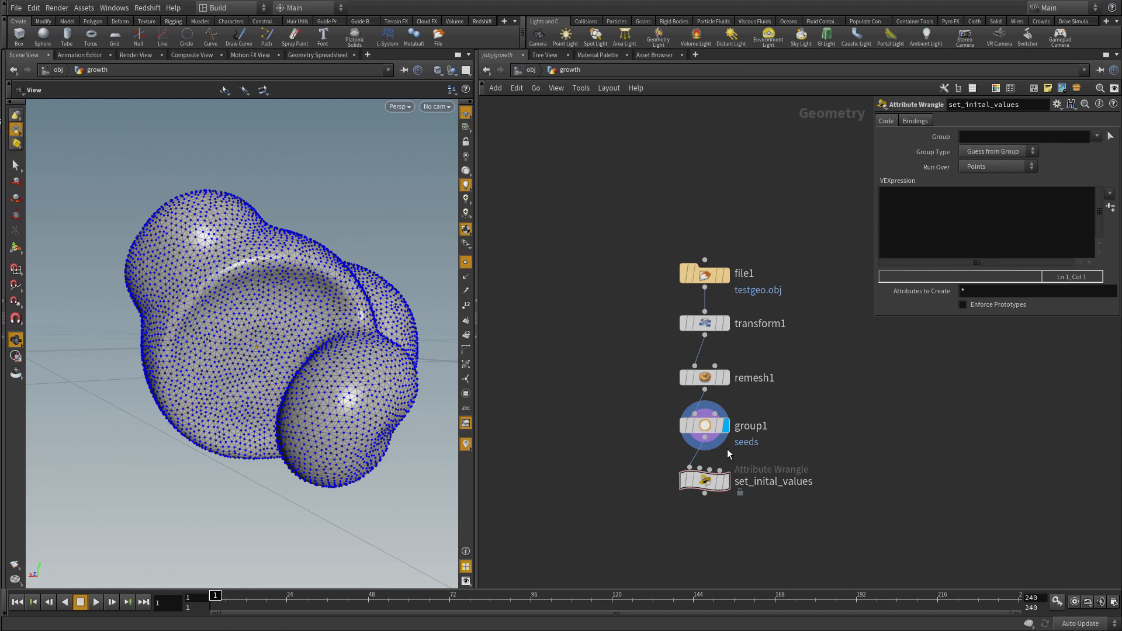
click(975, 138)
text(seeds)
key(Return)
click(908, 245)
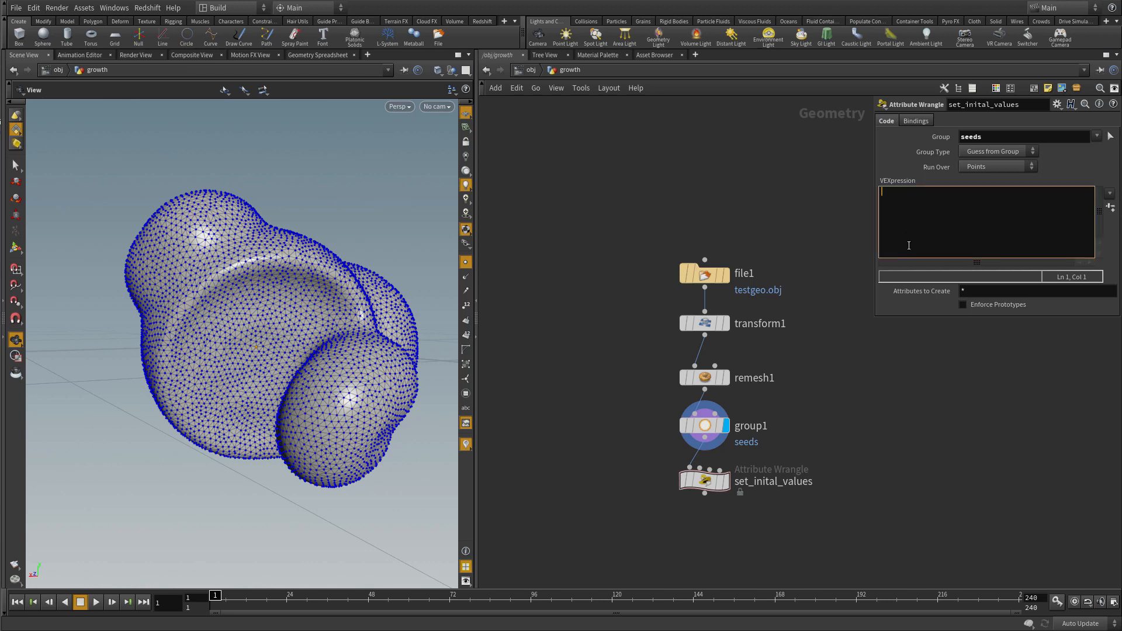
text(@infect = 1)
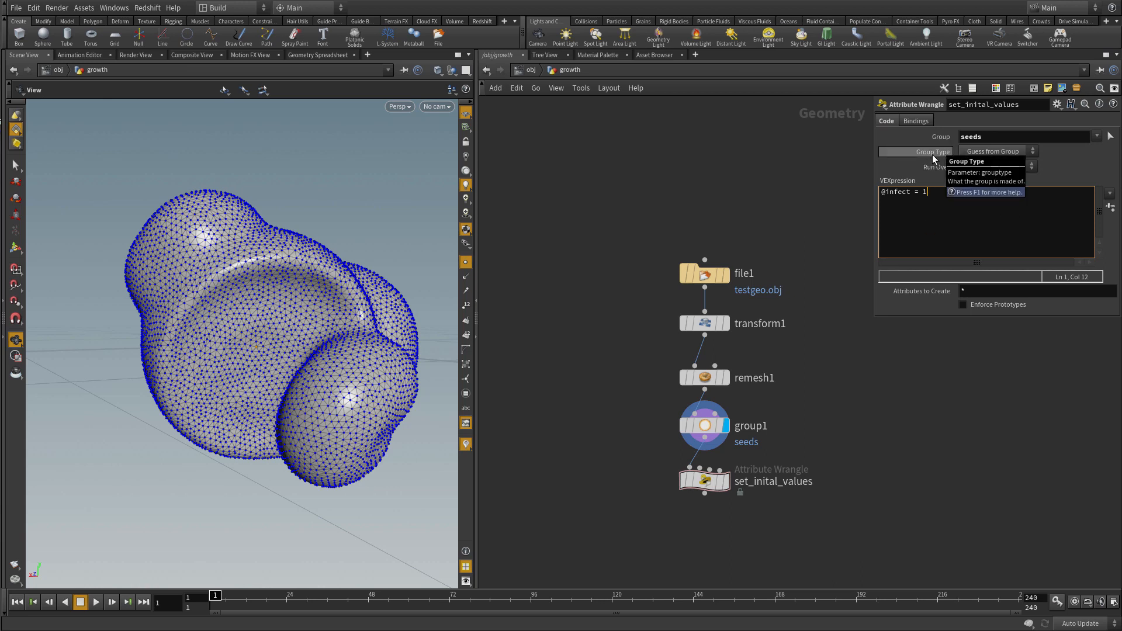
text(;)
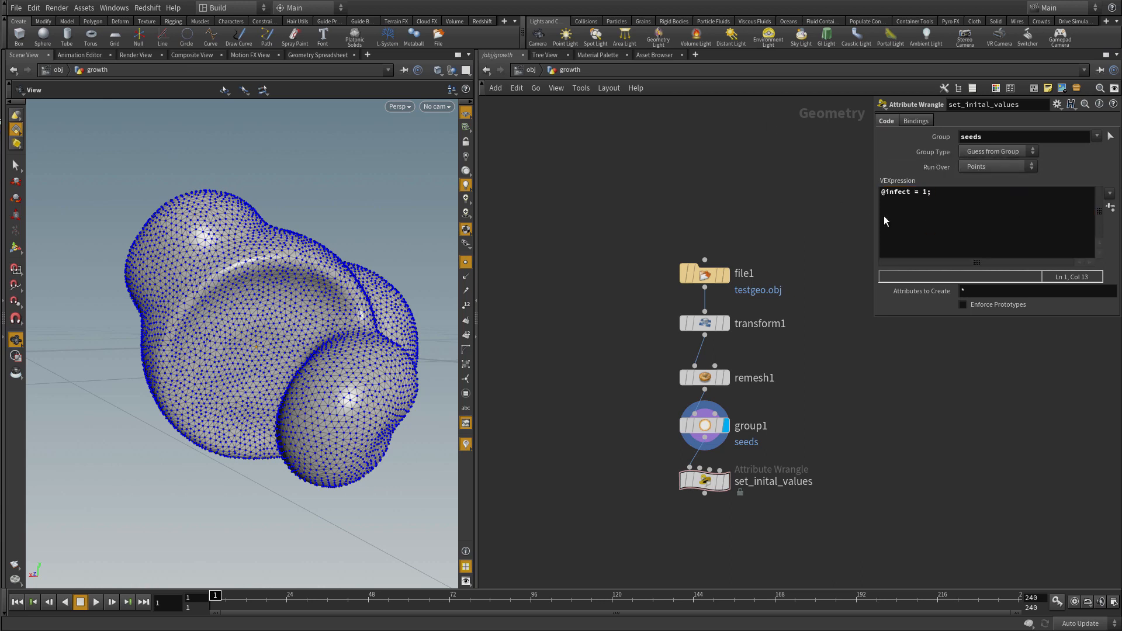
drag(949, 193, 841, 196)
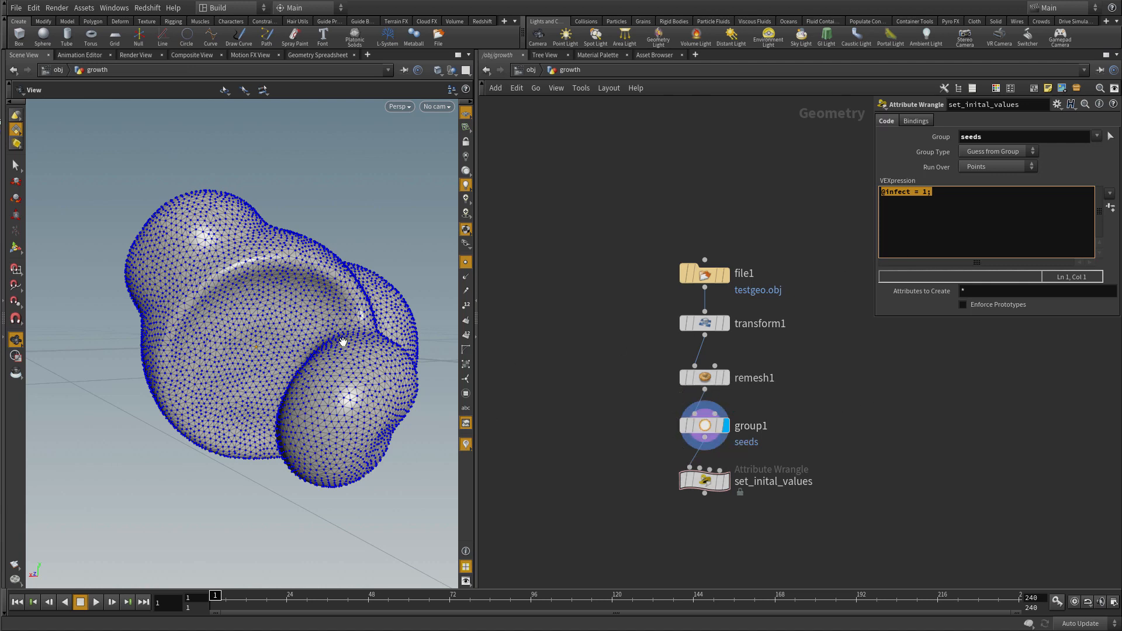
Step: Check the infect attribute and the seeds group membership in the geometry spreadsheet, and return to the scene view
click(321, 54)
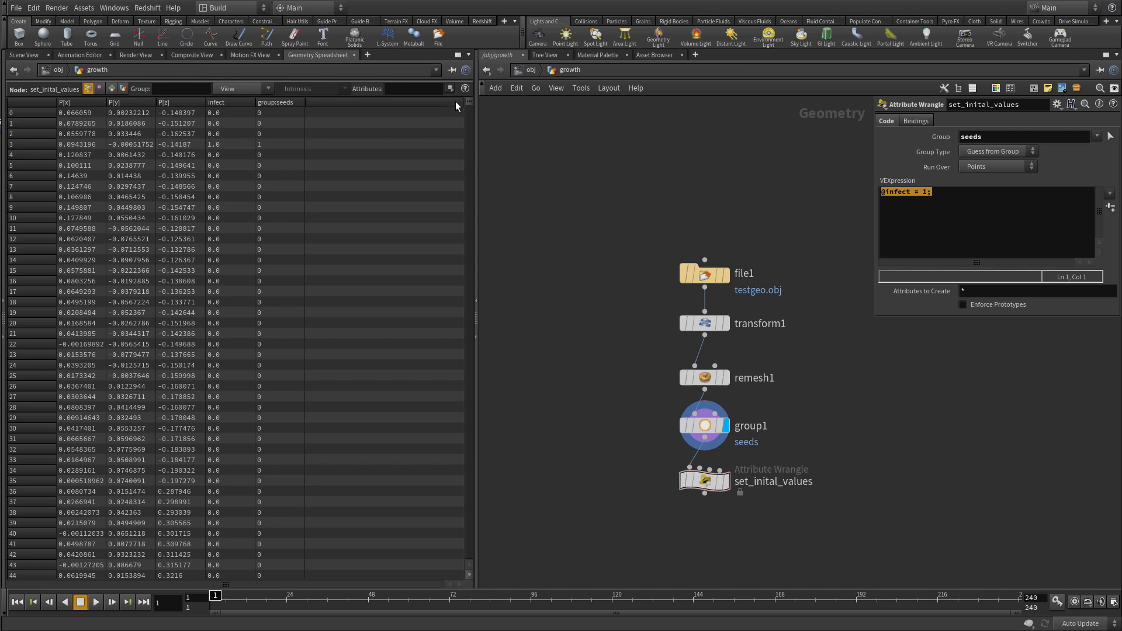
mouse_move(469, 103)
mouse_down()
mouse_move(449, 550)
mouse_move(474, 101)
mouse_up()
click(24, 55)
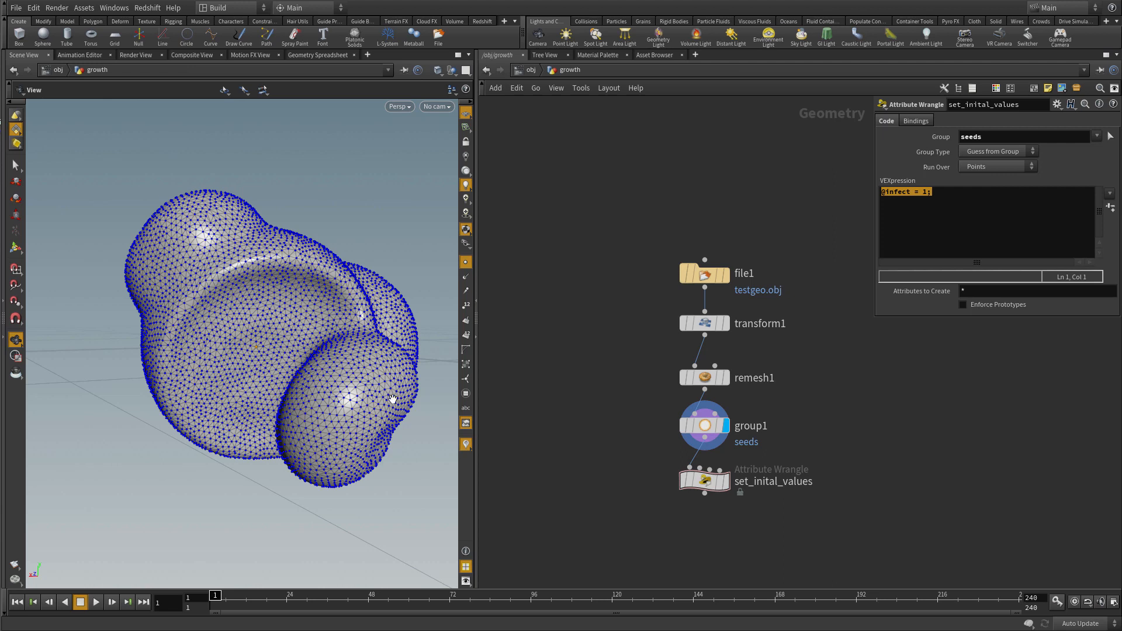
Step: Add a second Point Wrangle, connect it to the output of set_inital_values, and display it
middle_drag(777, 563, 751, 440)
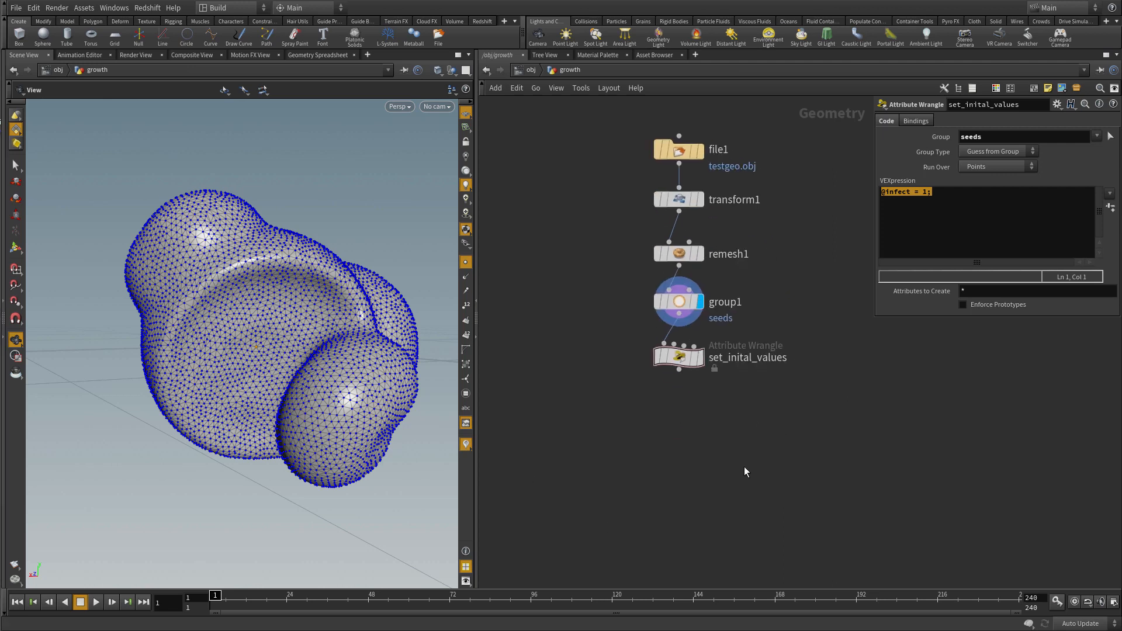
key(Tab)
text(wr)
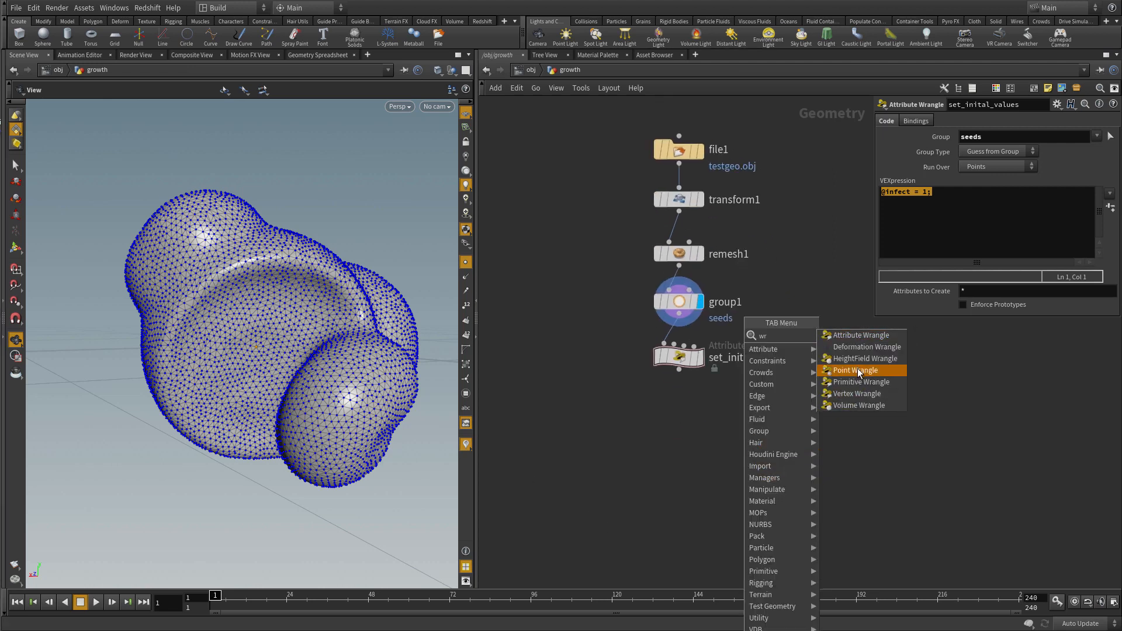
click(858, 372)
click(681, 412)
click(679, 369)
click(678, 398)
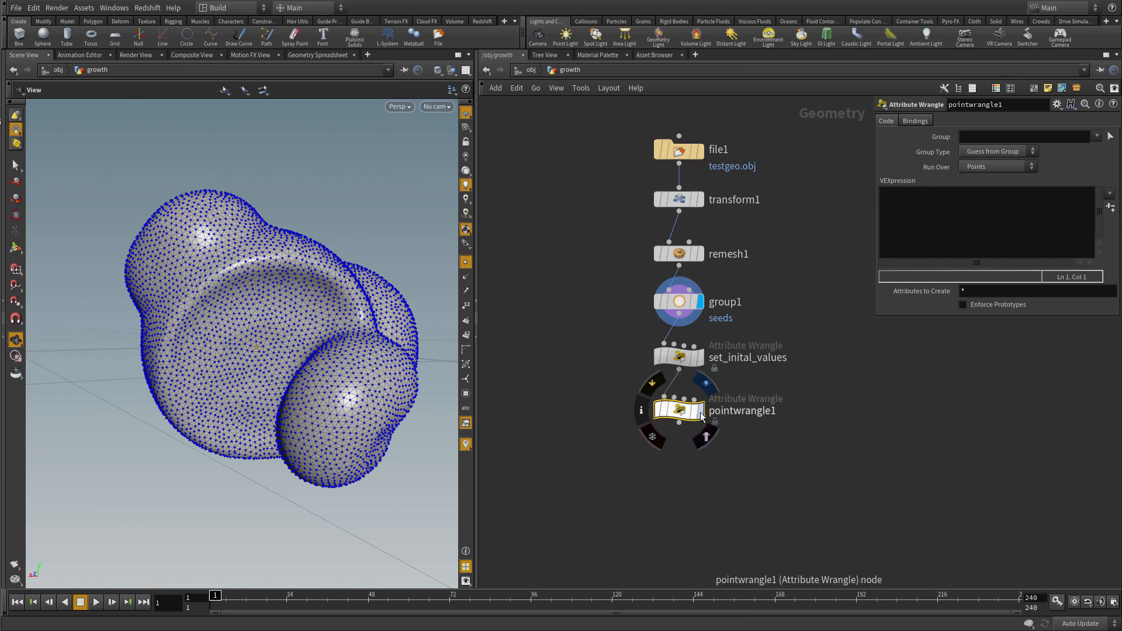
click(701, 415)
Step: Rename the displayed wrangle as find_neighbours and move it slightly further down from set_inital_values
key(F2)
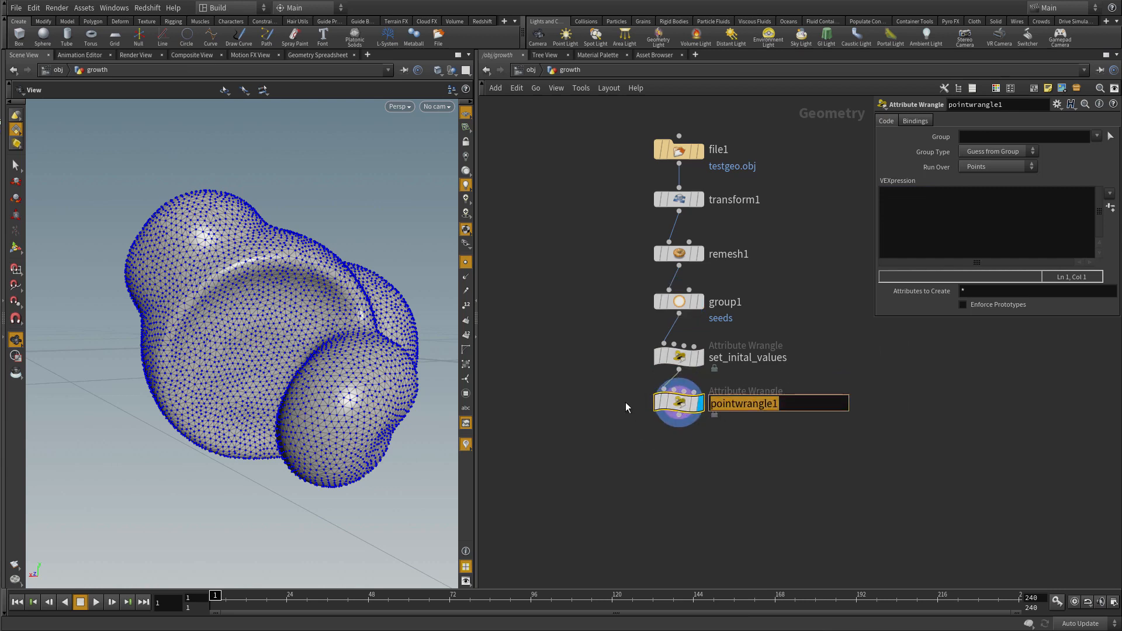
text(find_n)
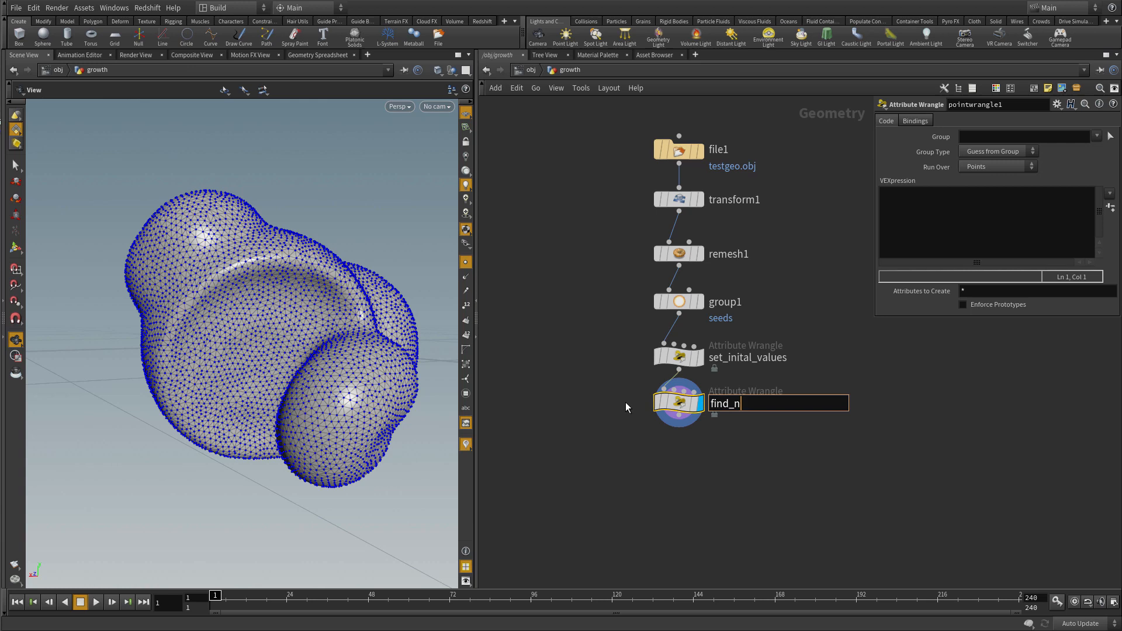
text(eighbours)
key(Return)
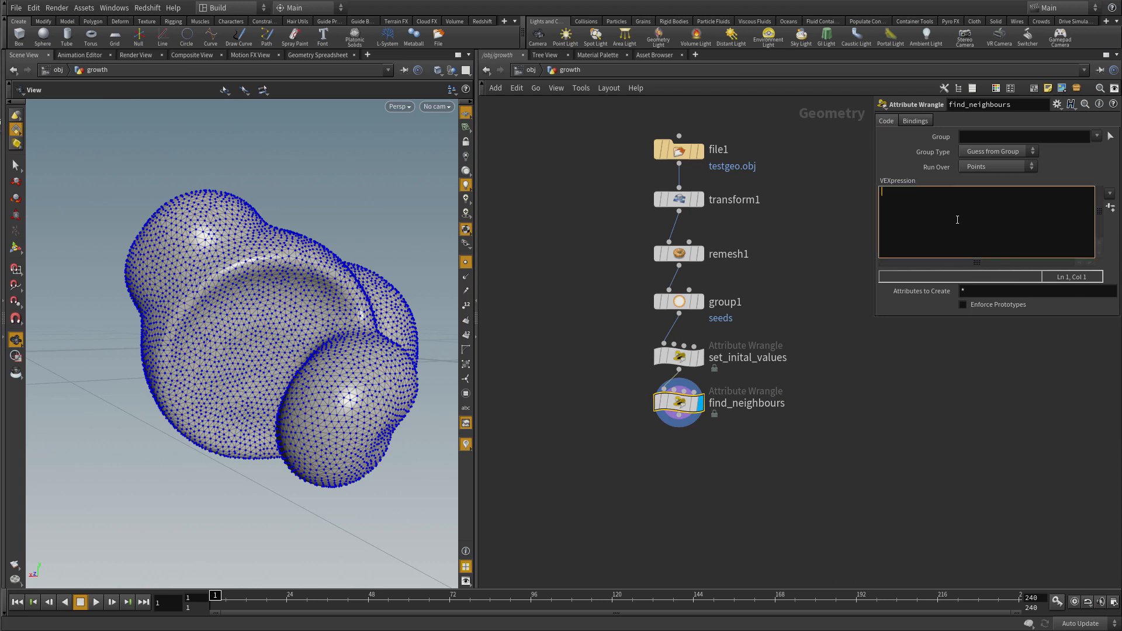
drag(678, 419, 678, 428)
click(921, 246)
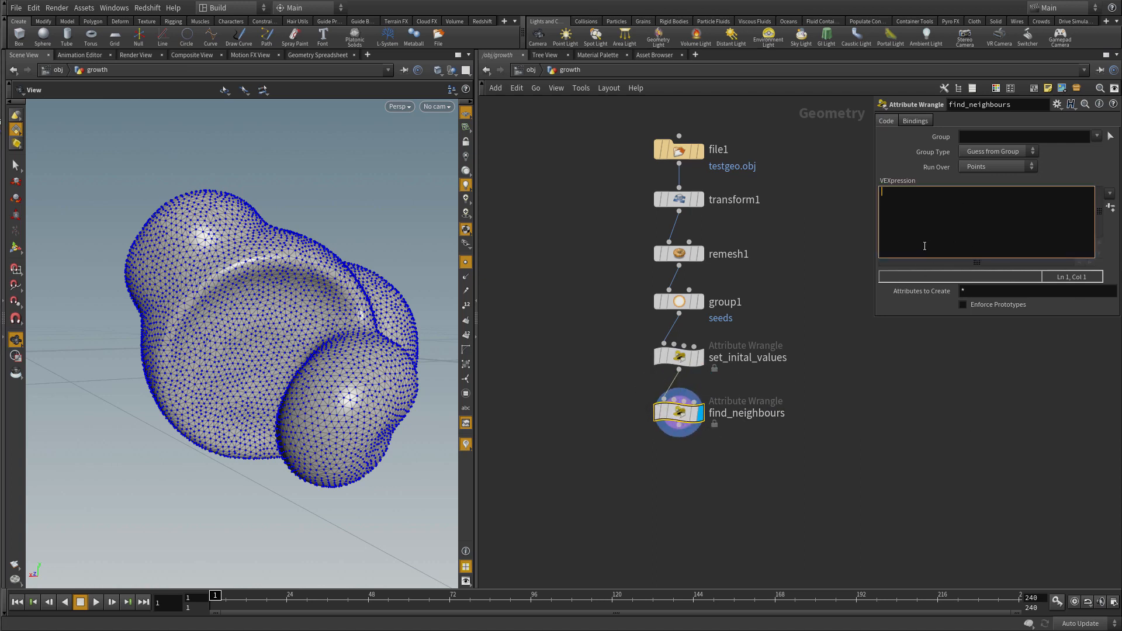
key(alt+e)
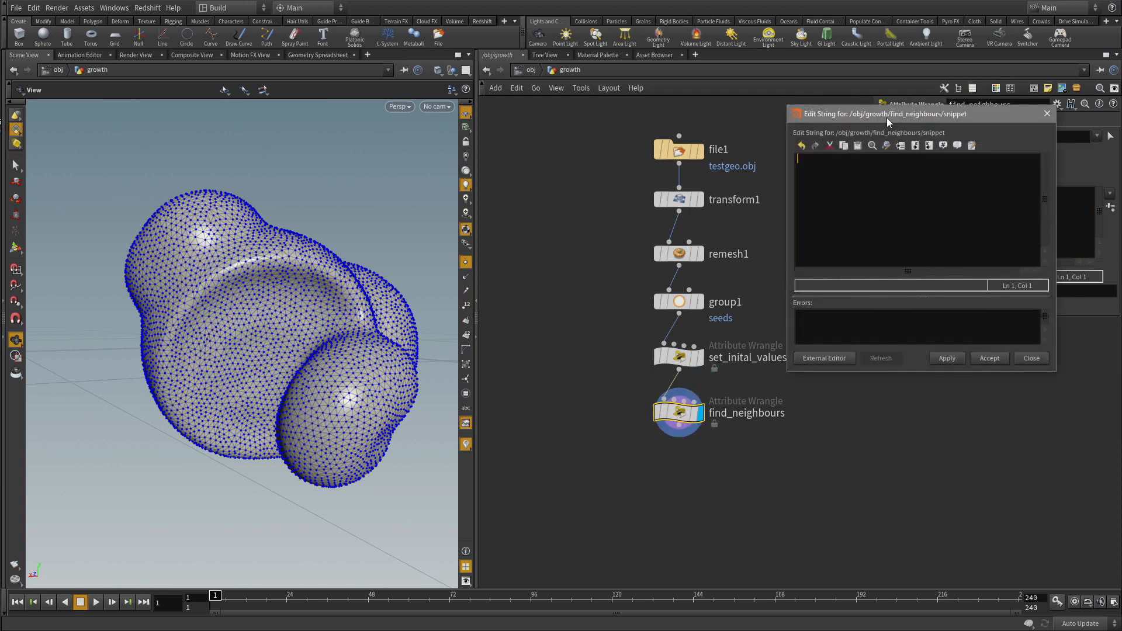
drag(889, 119, 654, 189)
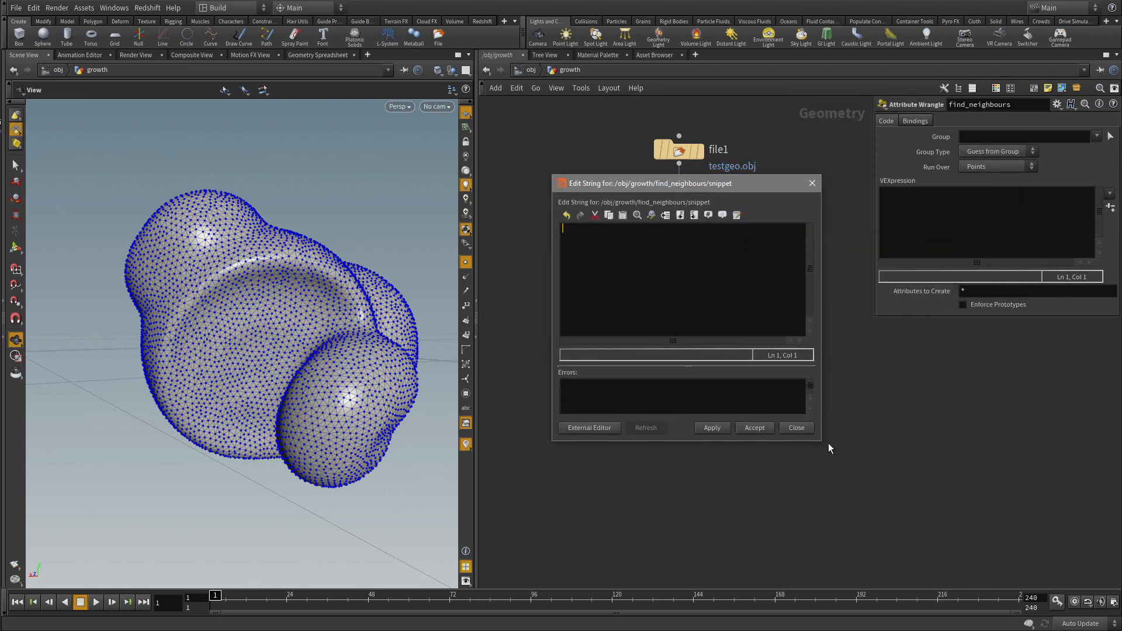
drag(822, 443, 928, 544)
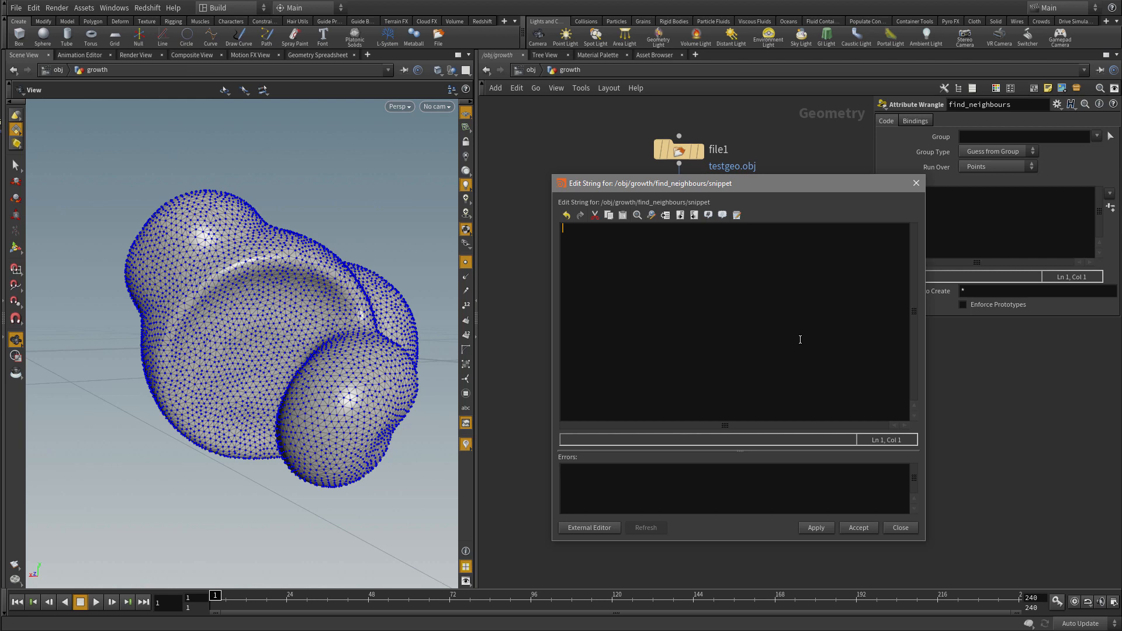
text(int neighbours[] = neighbours[])
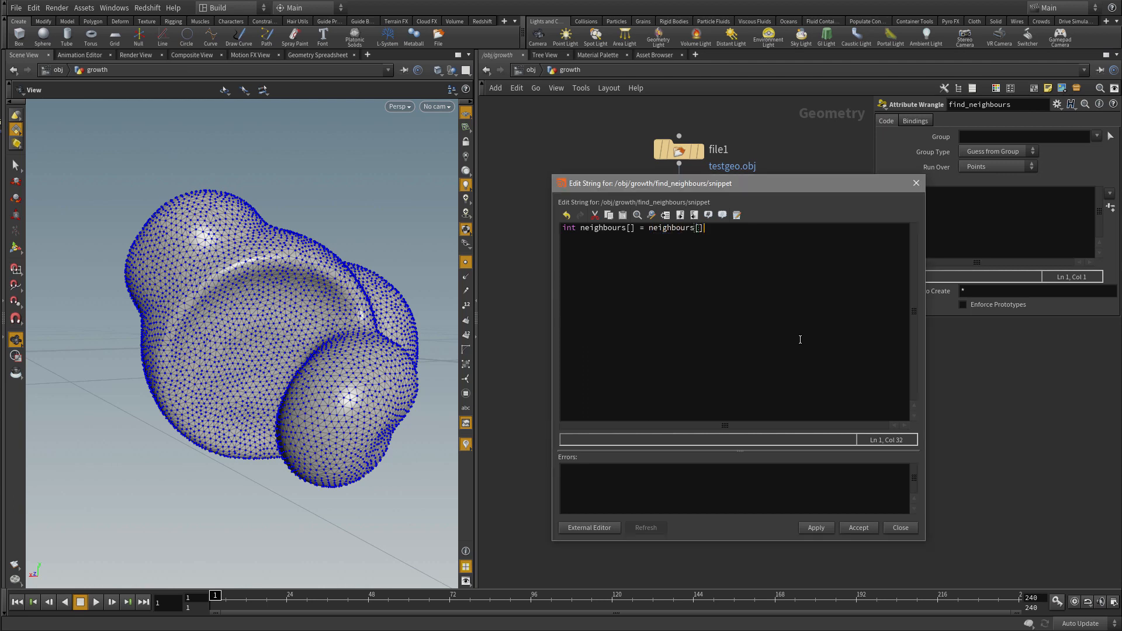
key(BackSpace)
key(BackSpace)
text(();)
key(Left)
text(0,)
text(@ptnum)
click(764, 234)
key(Return)
key(Return)
text(i)
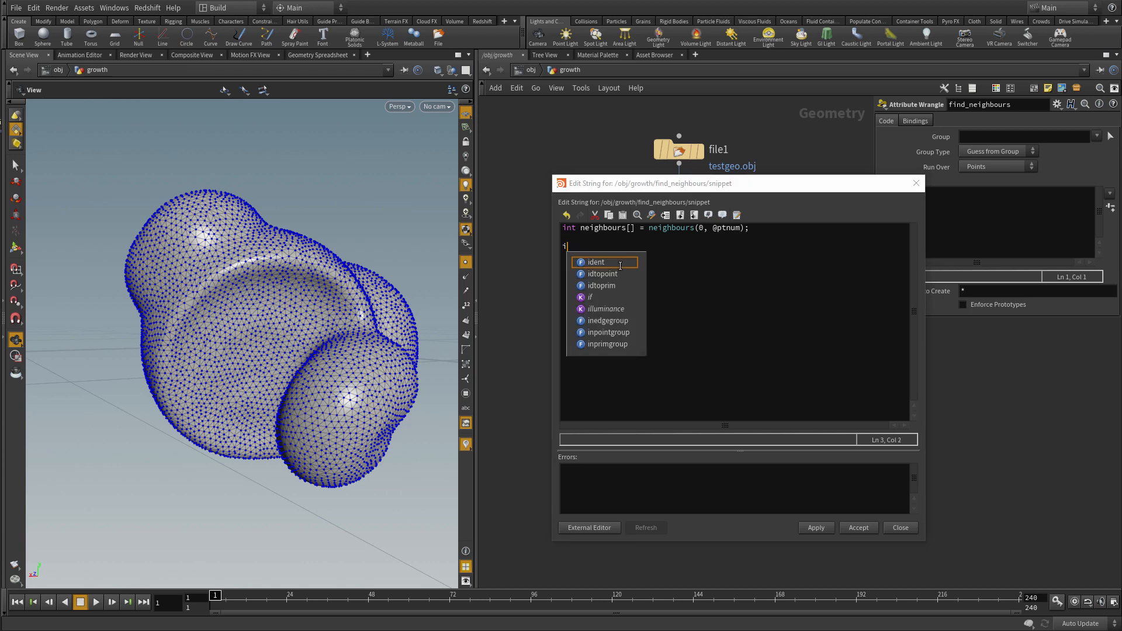
text([])
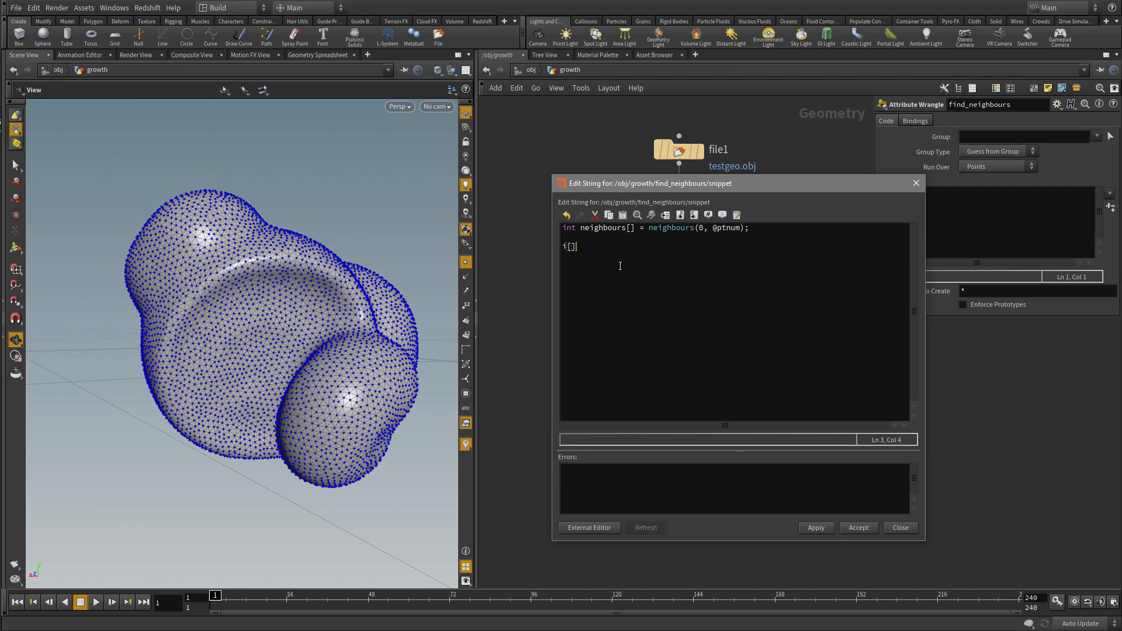
text(@)
text(neighbou)
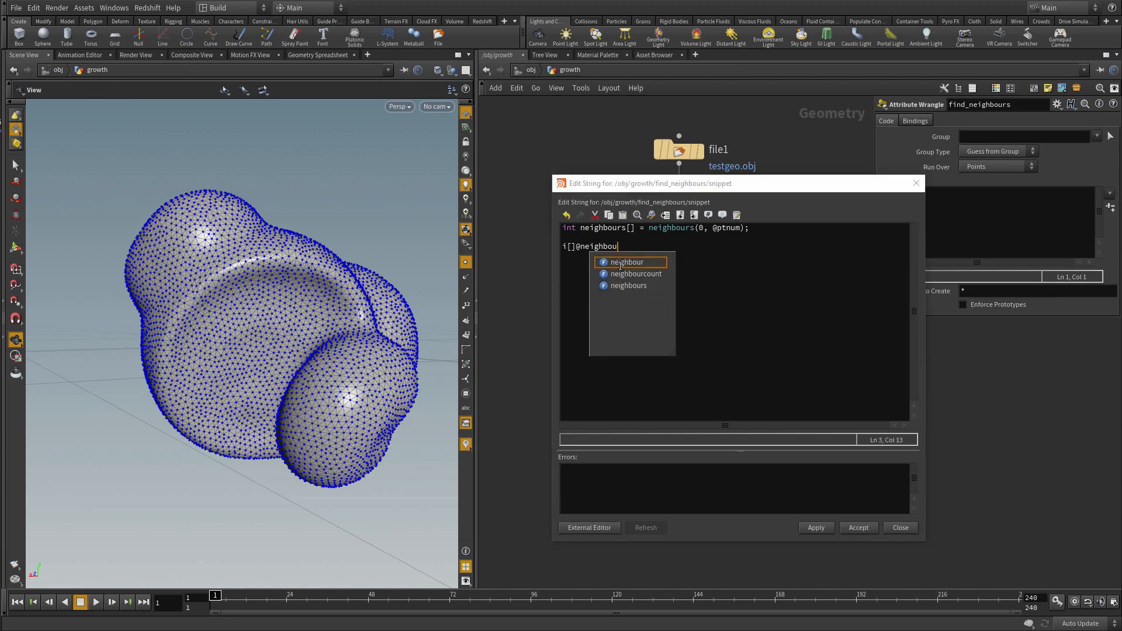
text(rs)
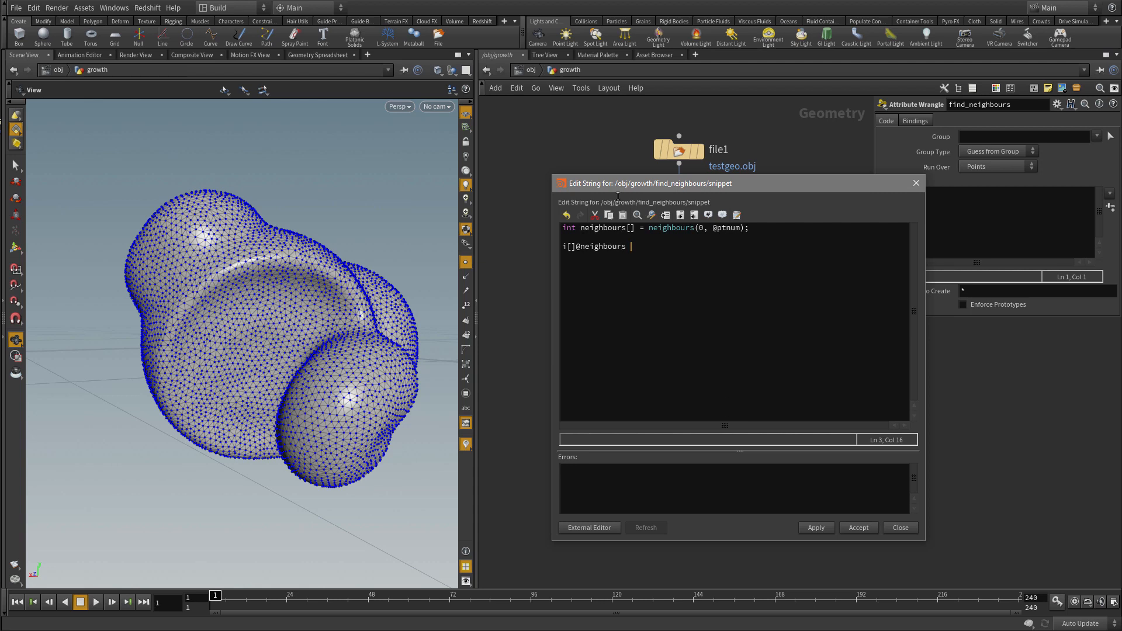
text(= neighb)
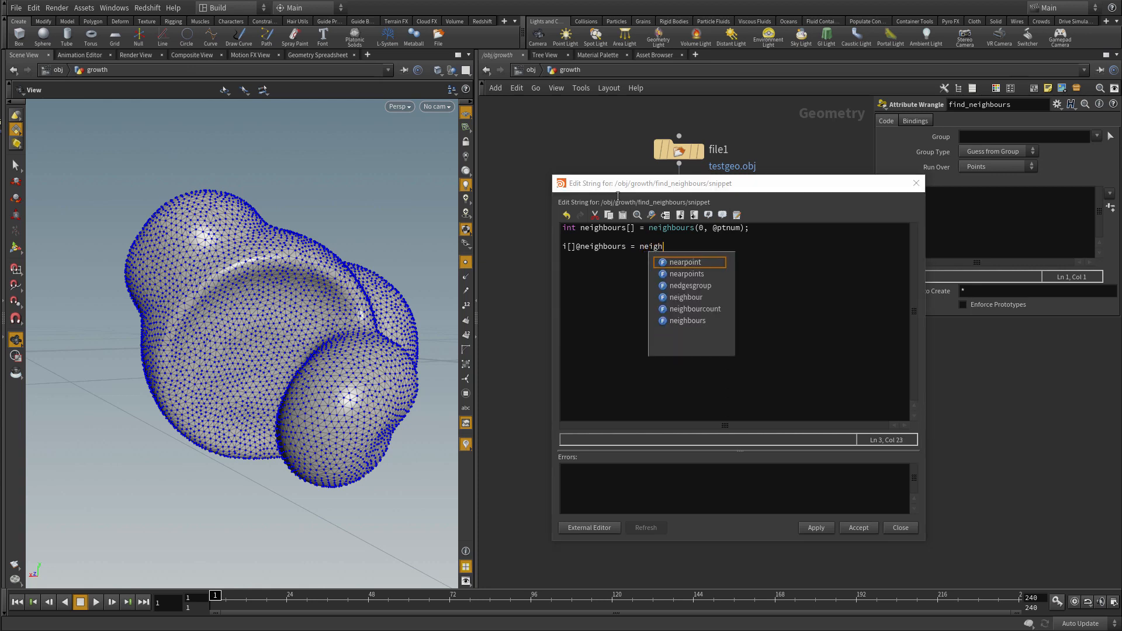
text(ours;)
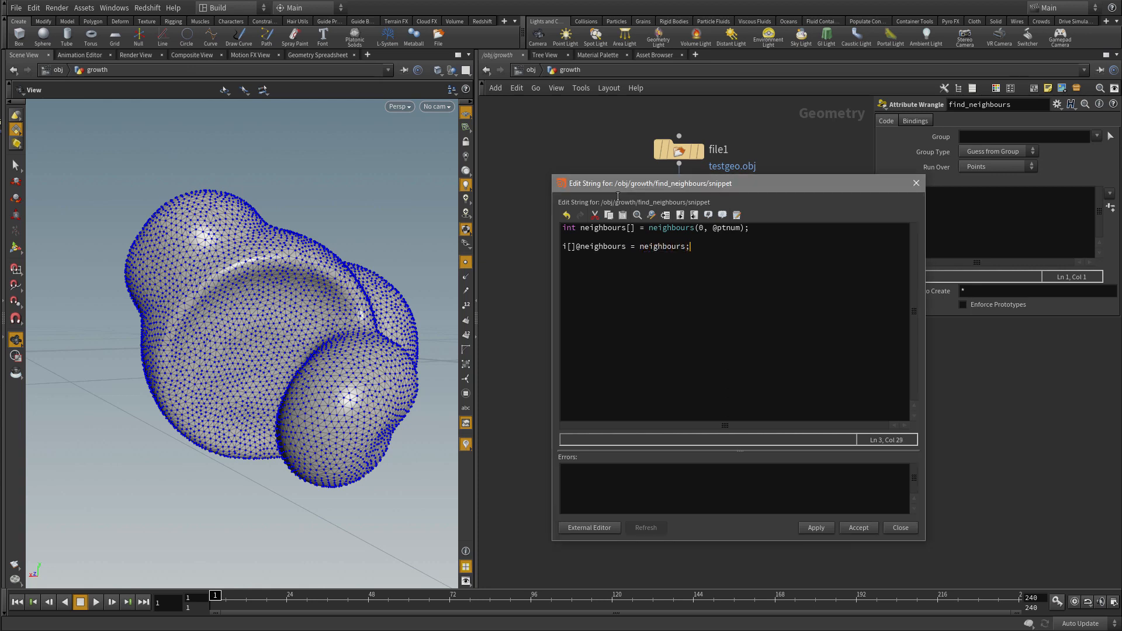
click(816, 527)
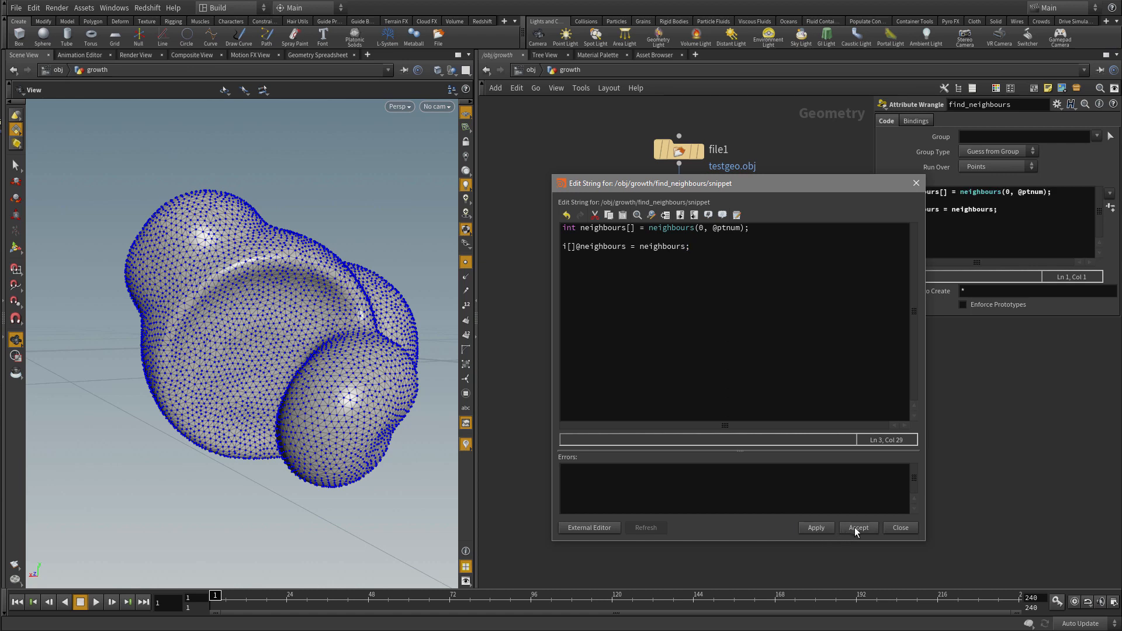
click(858, 527)
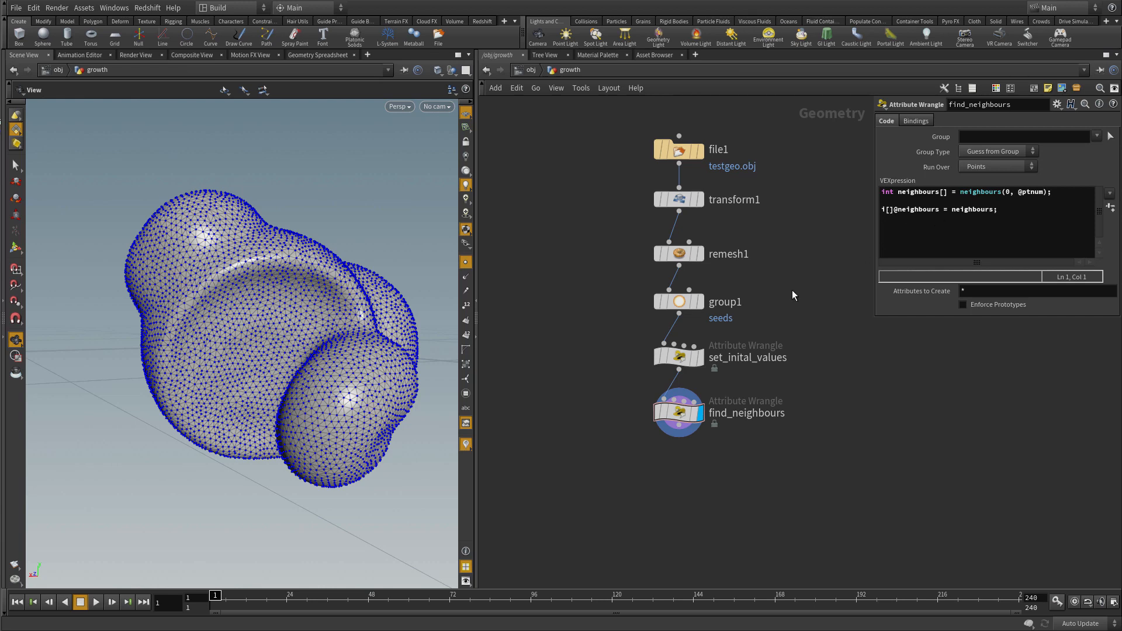
Step: Examine the neighbours arrays of find_neighbours in the geometry spreadsheet with the column widened, and clear the node selection
click(323, 56)
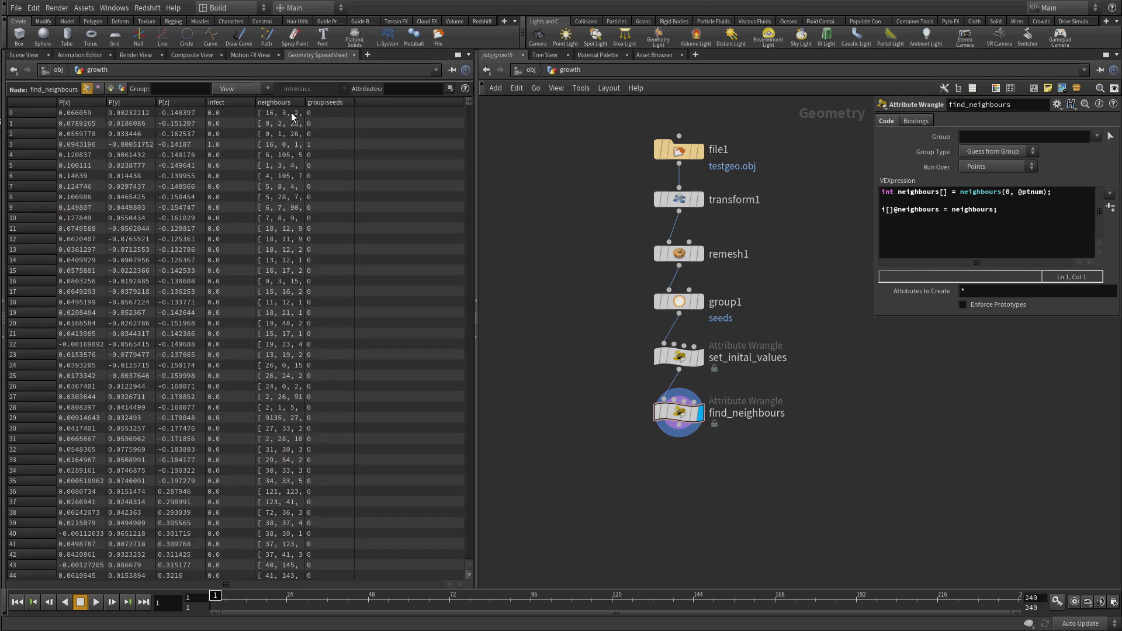
drag(304, 103, 399, 103)
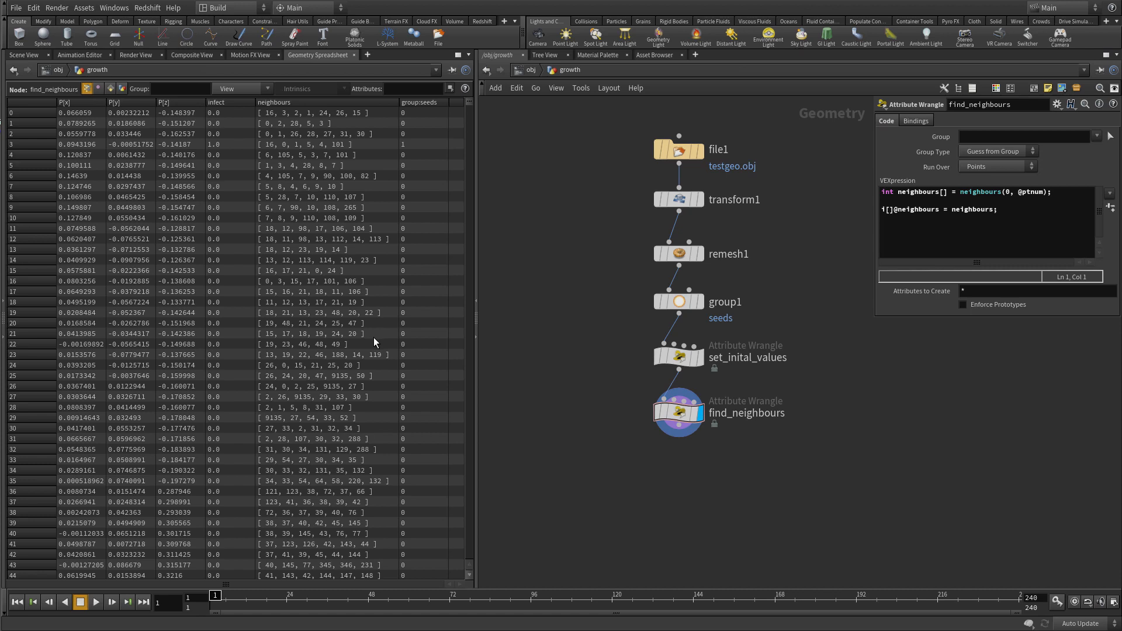
click(561, 507)
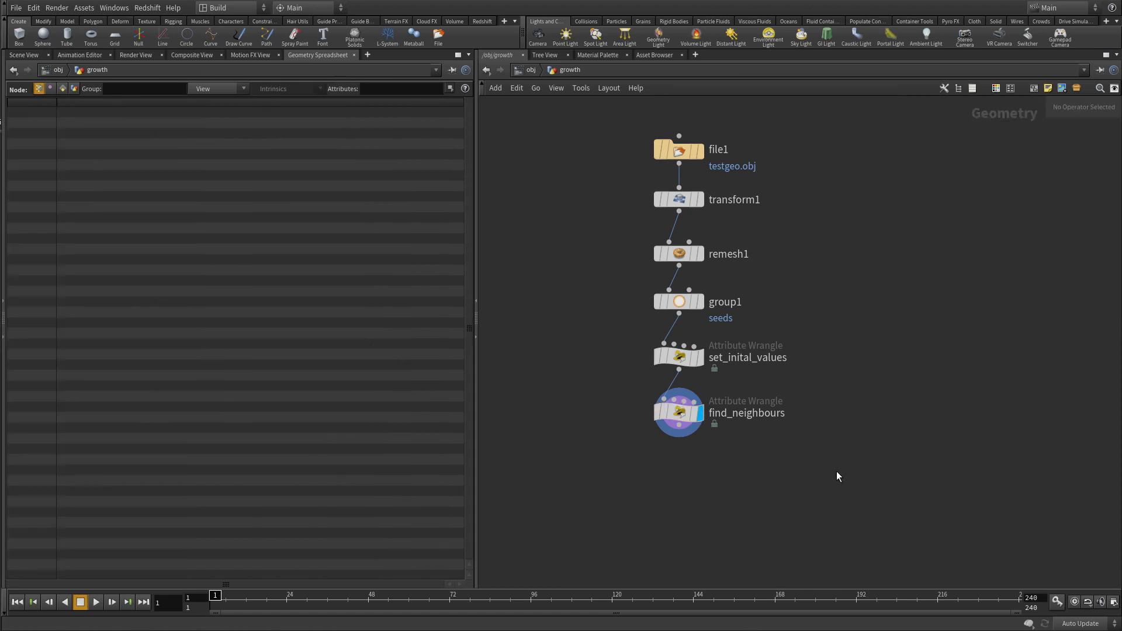
Step: Add a Solver node below find_neighbours and connect it to that wrangle's output
key(Tab)
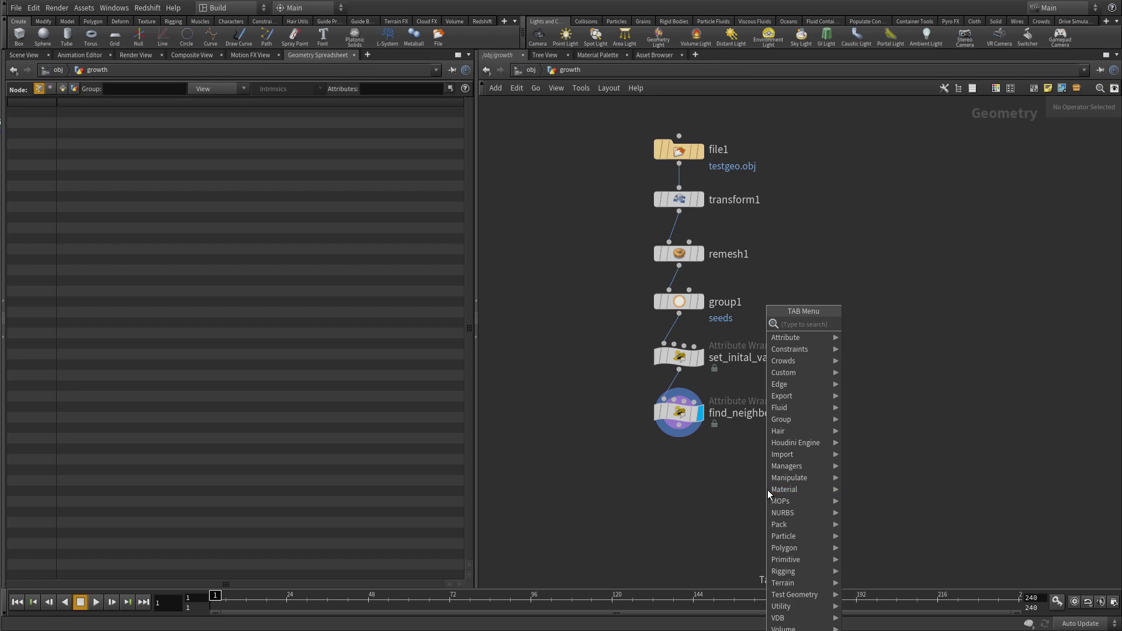
text(solver)
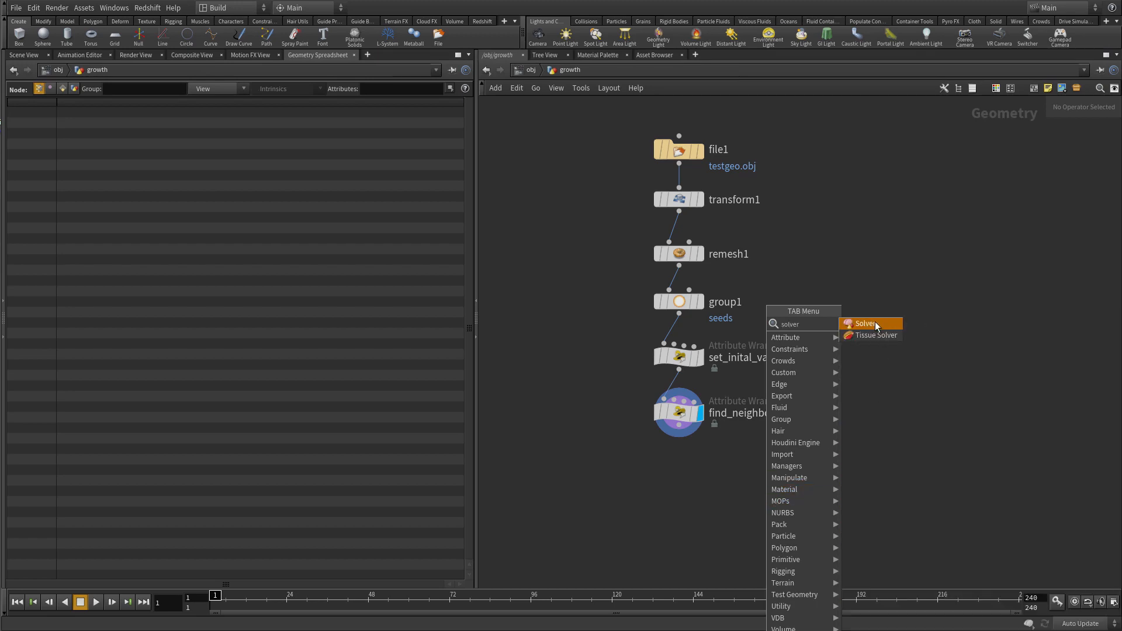
click(874, 325)
click(677, 466)
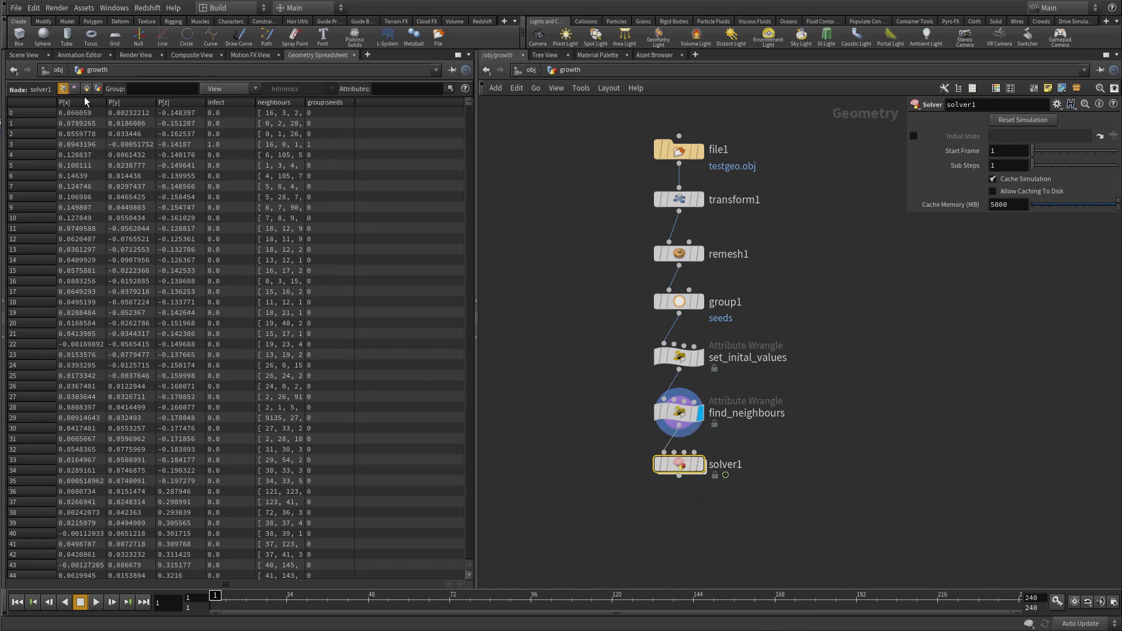
Step: Bring back the 3D scene view and go inside the solver1 node's network
click(24, 56)
double_click(688, 469)
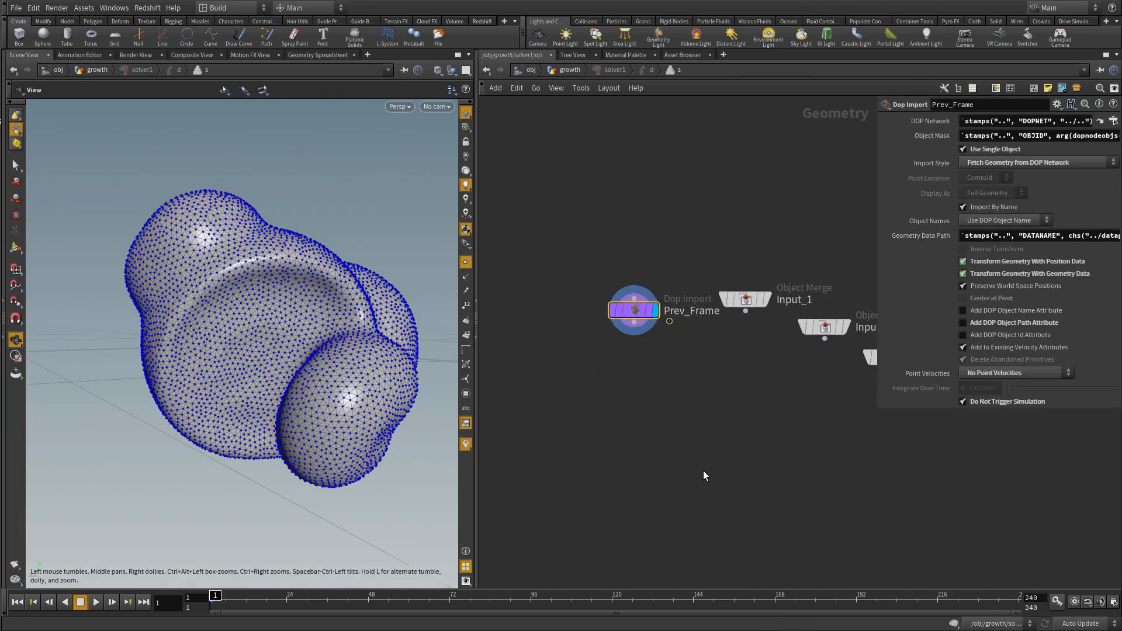
middle_drag(779, 466, 715, 434)
middle_drag(729, 362, 703, 355)
middle_drag(591, 364, 707, 363)
Step: Add a Point Wrangle below Prev_Frame, connect it to that node's output, and set it as the displayed node
click(689, 439)
key(Tab)
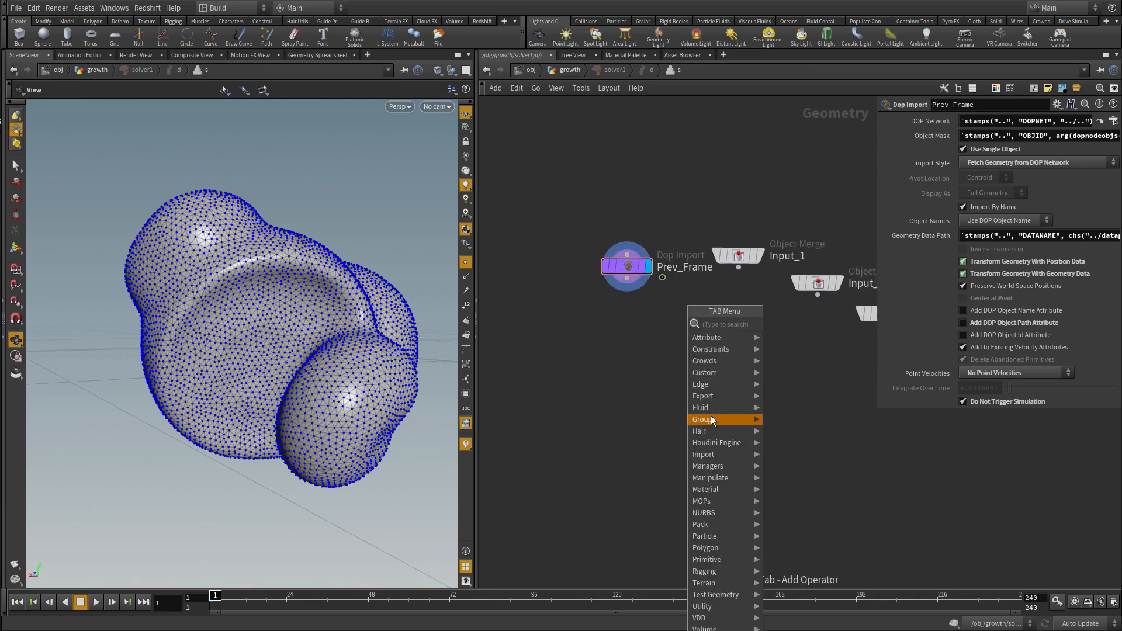
text(wr)
click(794, 358)
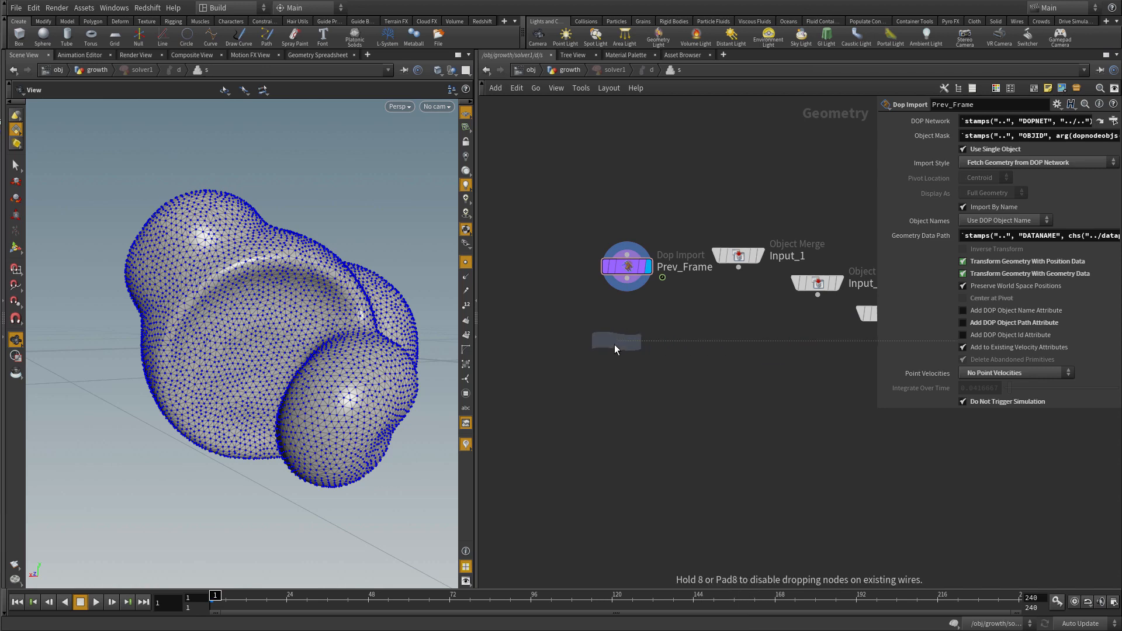
click(626, 344)
click(627, 278)
click(612, 328)
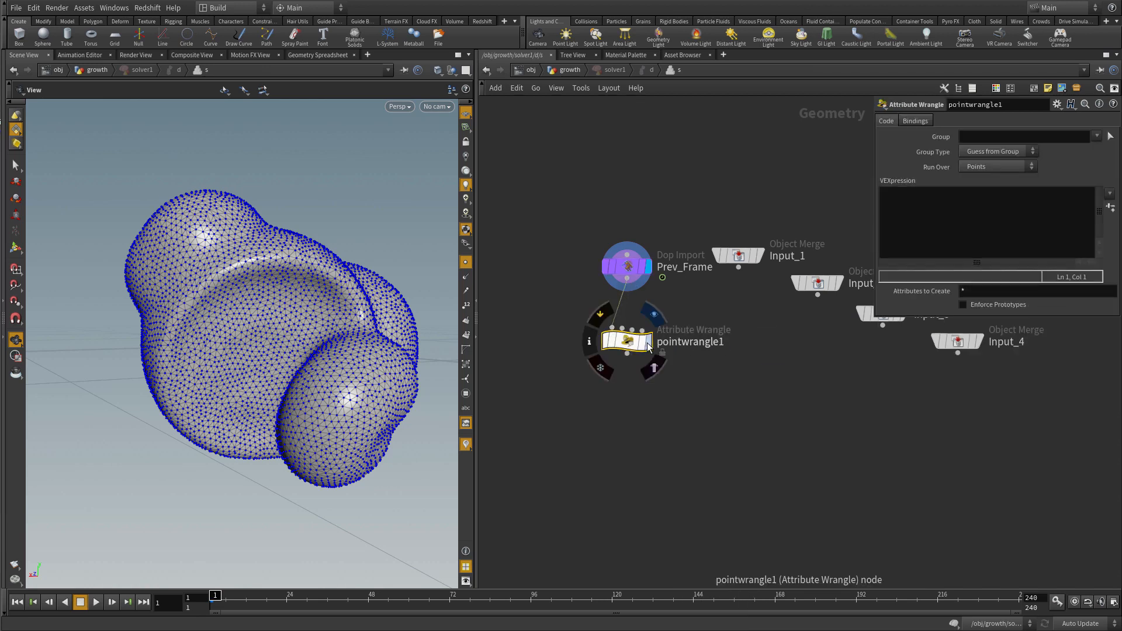
click(648, 343)
drag(629, 342, 629, 355)
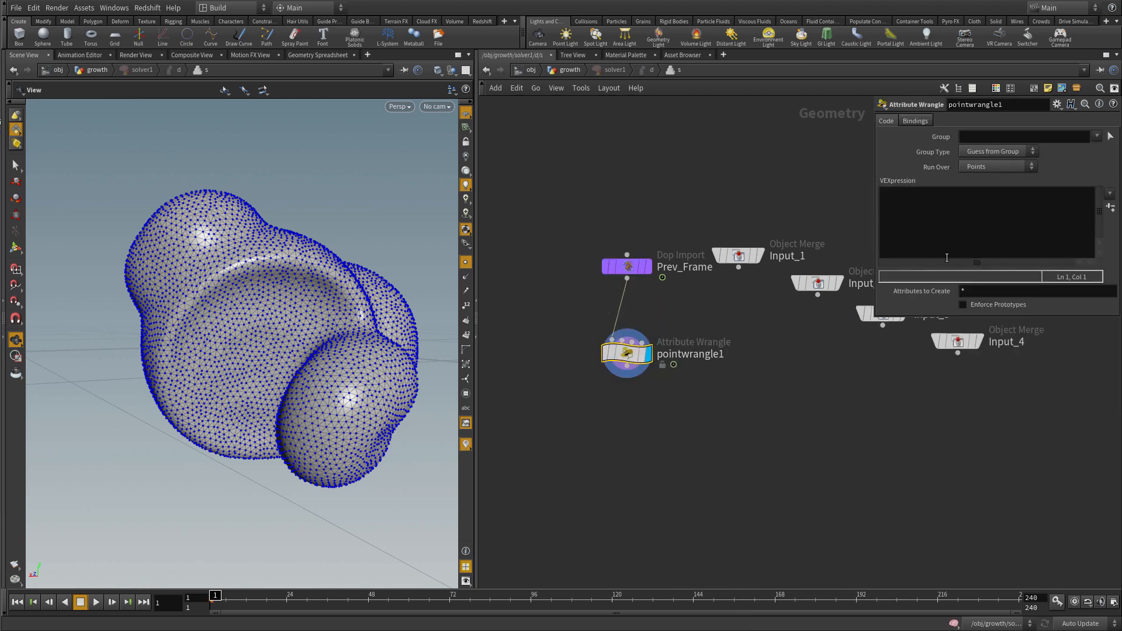
click(934, 233)
key(alt+e)
drag(773, 176, 913, 202)
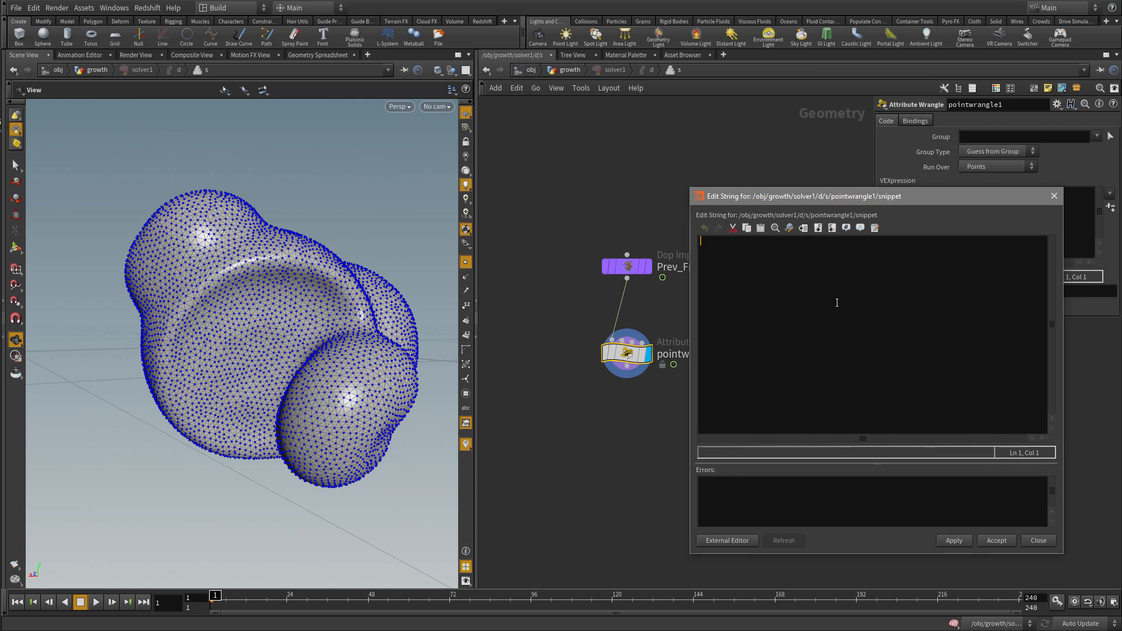
text(int neighb)
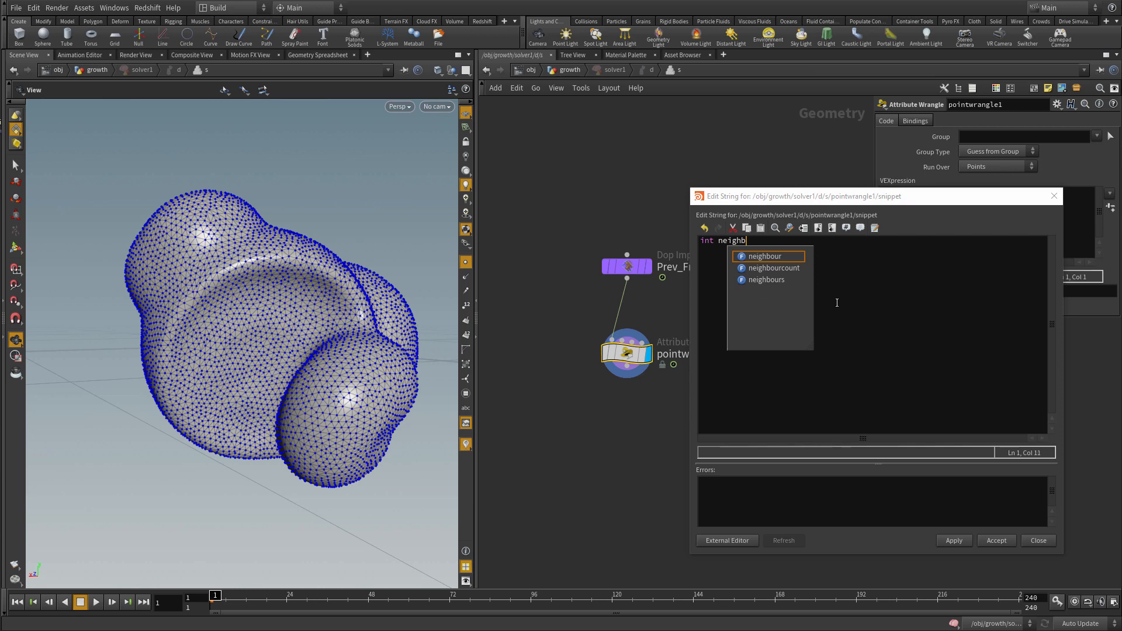
text(ours[])
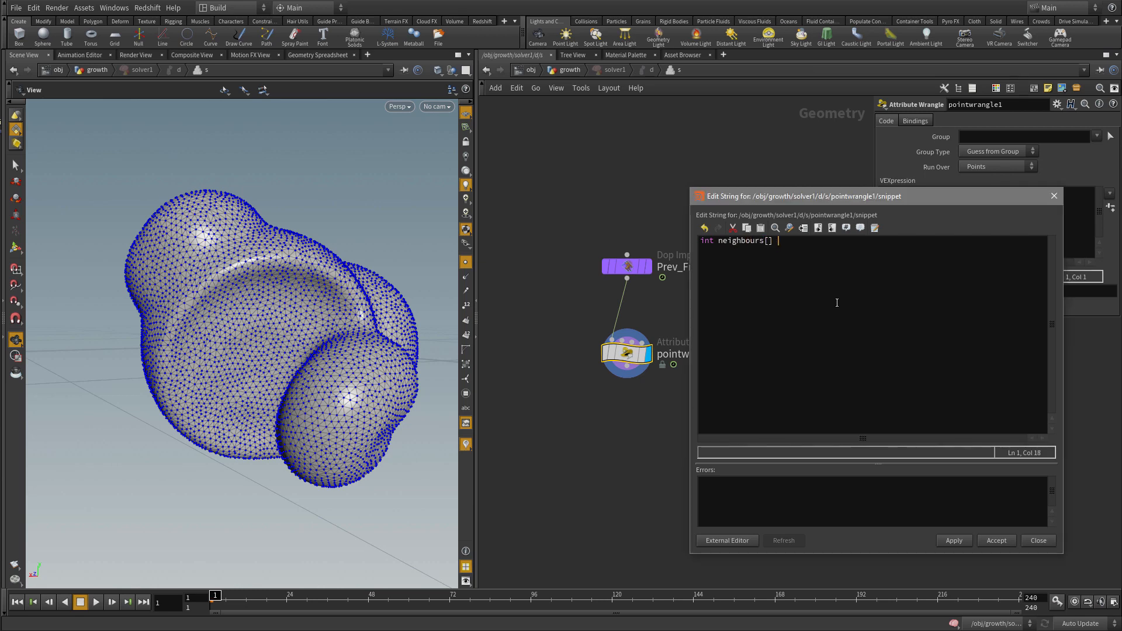
text( = i[]@neighbours;)
key(Return)
Step: Declare the variables float accum = 0; and float infect = 0; below a blank line in the wrangle code
text(float accum = 0;)
key(Return)
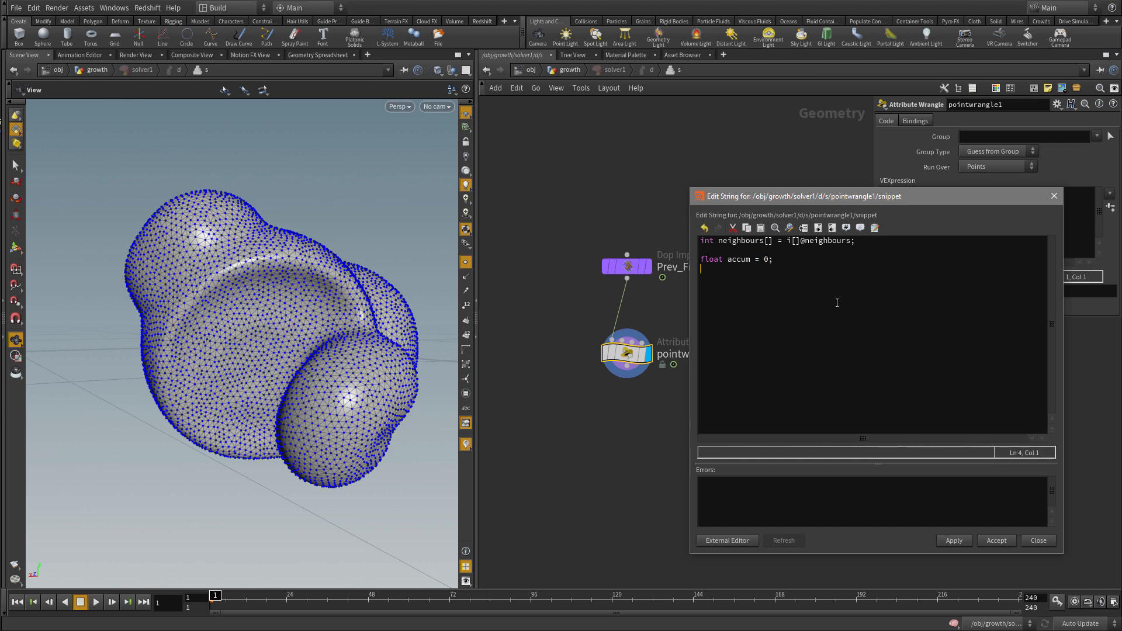
text(float )
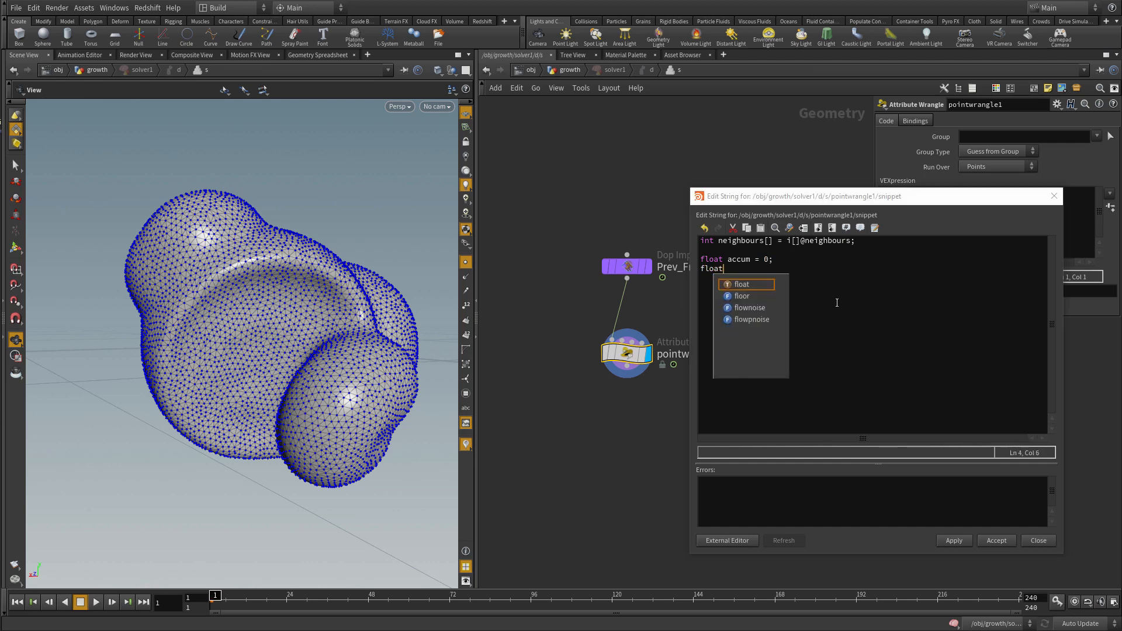
text(infect)
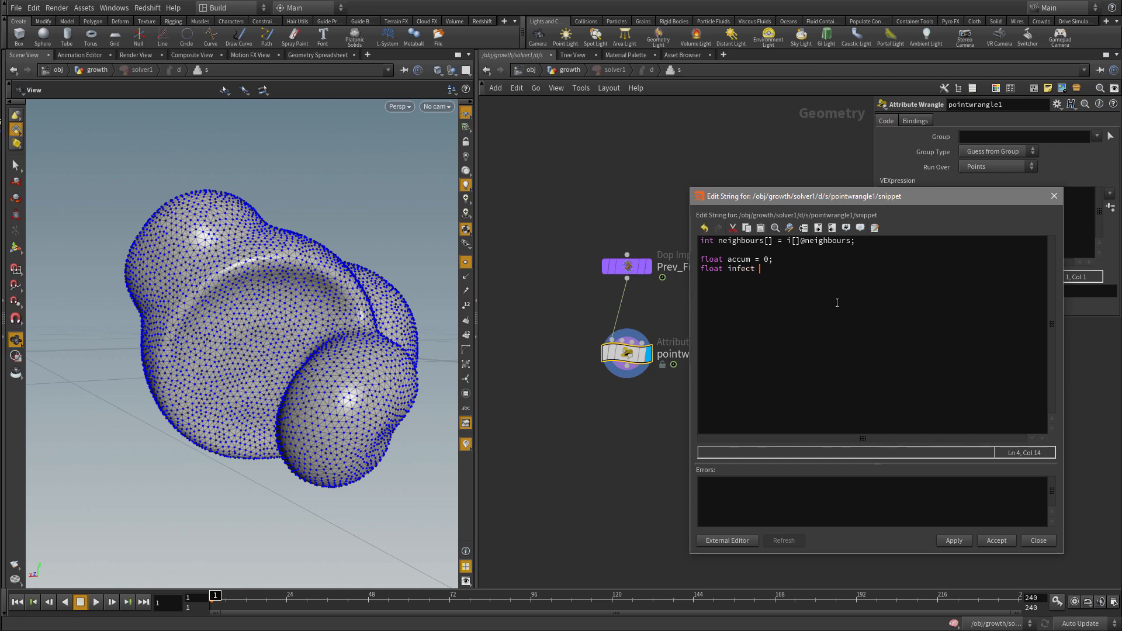
text( =)
text( =;)
key(Left)
key(BackSpace)
text(0)
key(Right)
key(Return)
key(Return)
Step: Add an empty loop block foreach( int pnt; neighbours){ } below the variable declarations
text(for)
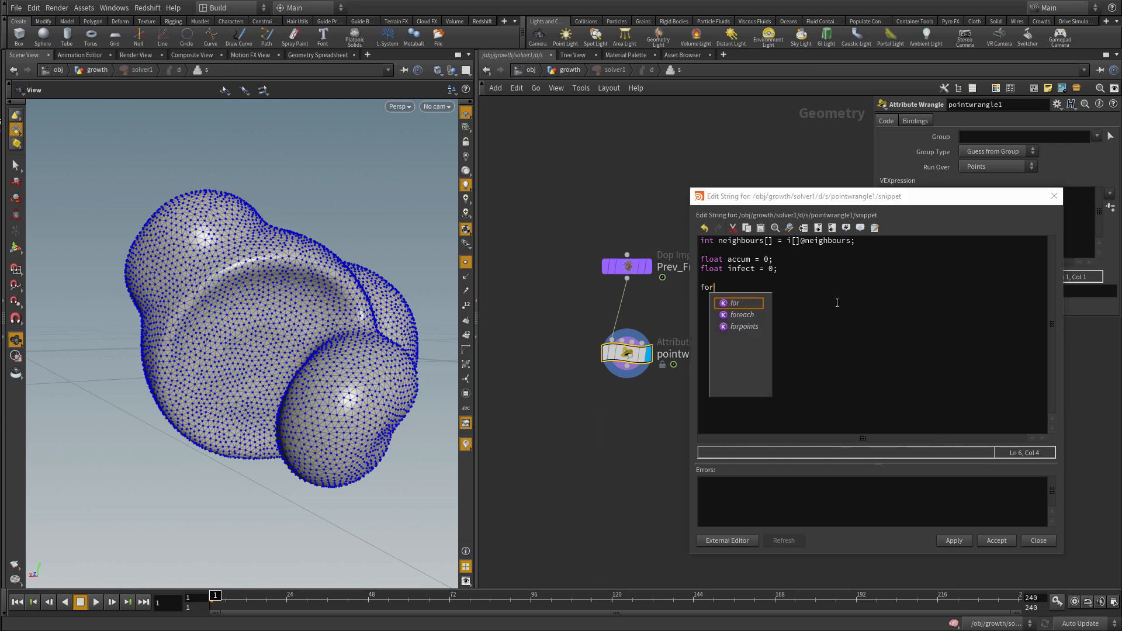
text(each( )
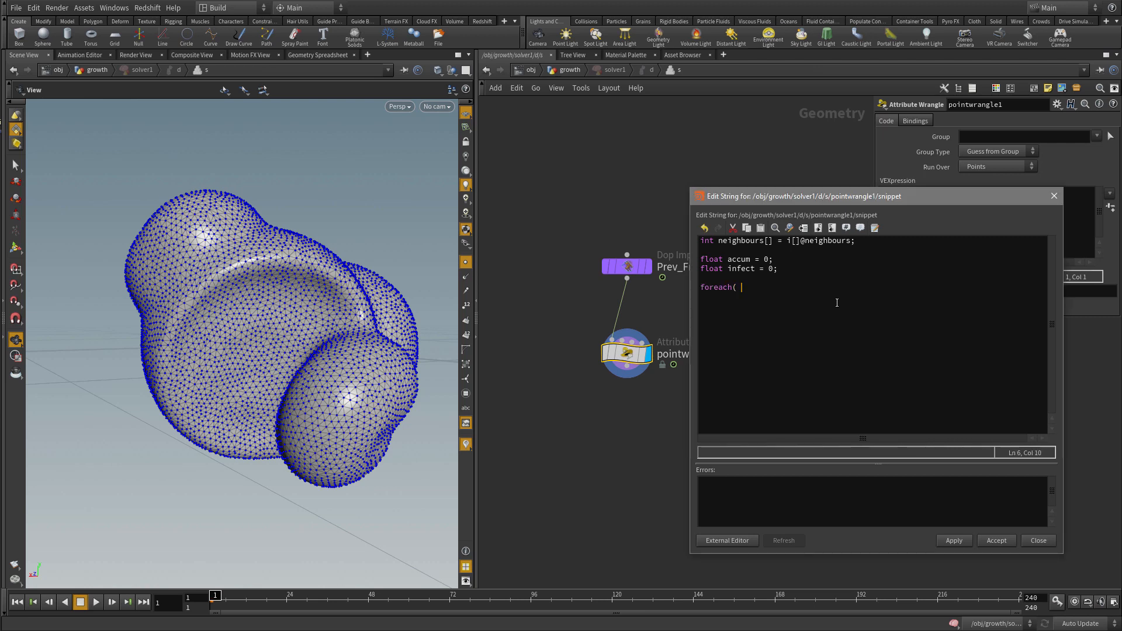
text(int pnt)
text(; neighbours))
text({})
key(Left)
key(Return)
key(Return)
key(Tab)
key(Return)
key(Up)
Step: Inside the foreach loop, write infect = point(0, "infect", pnt);
text(infect)
text(= point()
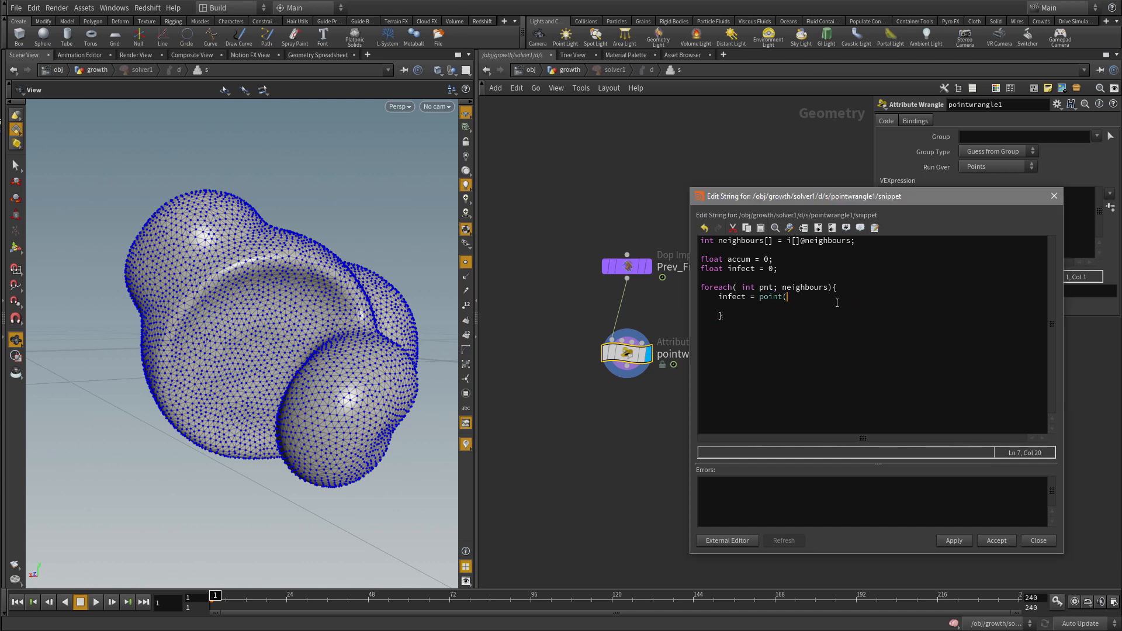
text(0, "infect", pn)
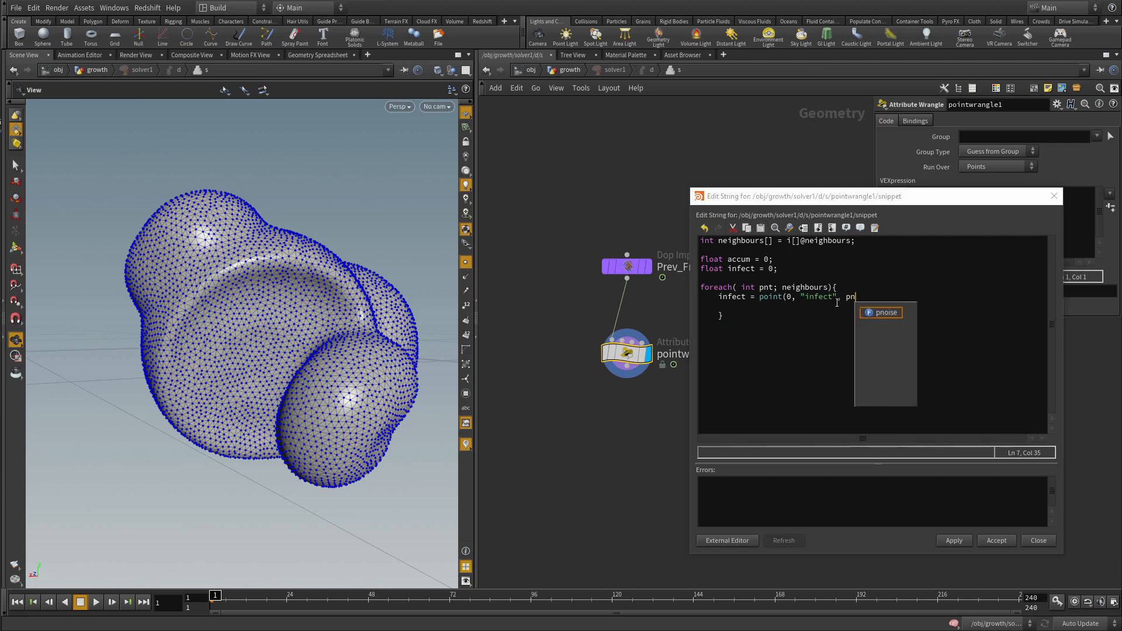
text(t))
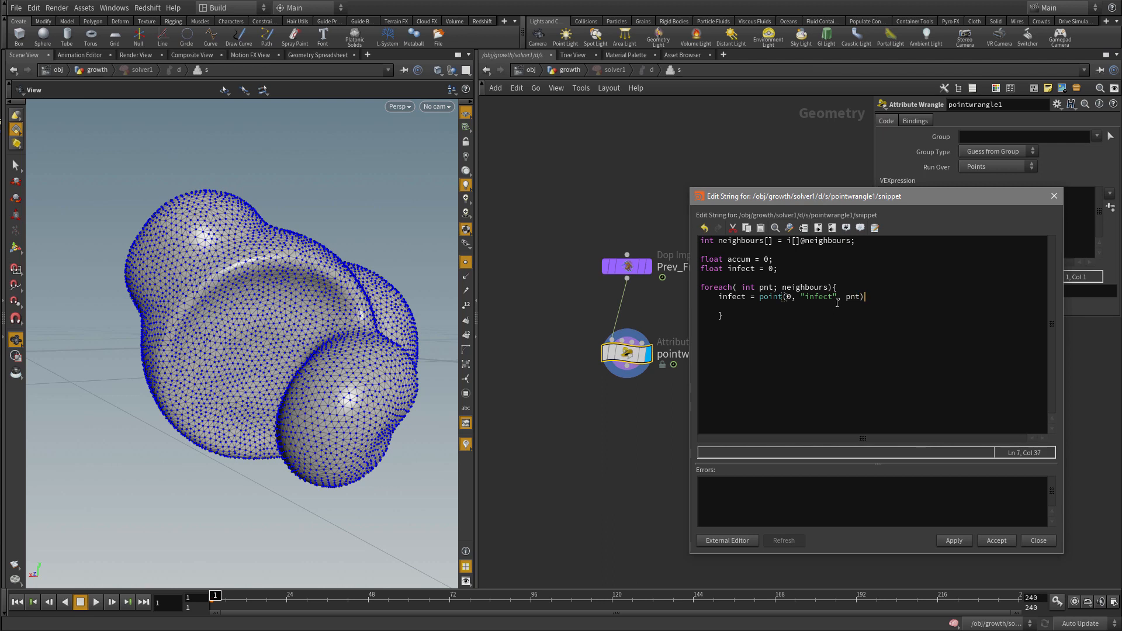
text(;)
key(Return)
Step: Add the condition if (infect > 0){ } inside the loop, containing accum += 0.1;
text(if (infect > 0){})
key(Left)
key(Return)
key(Tab)
key(Return)
key(Up)
text(accum += 0.1)
key(Down)
key(Down)
key(Down)
key(Return)
key(BackSpace)
key(BackSpace)
text(@infe)
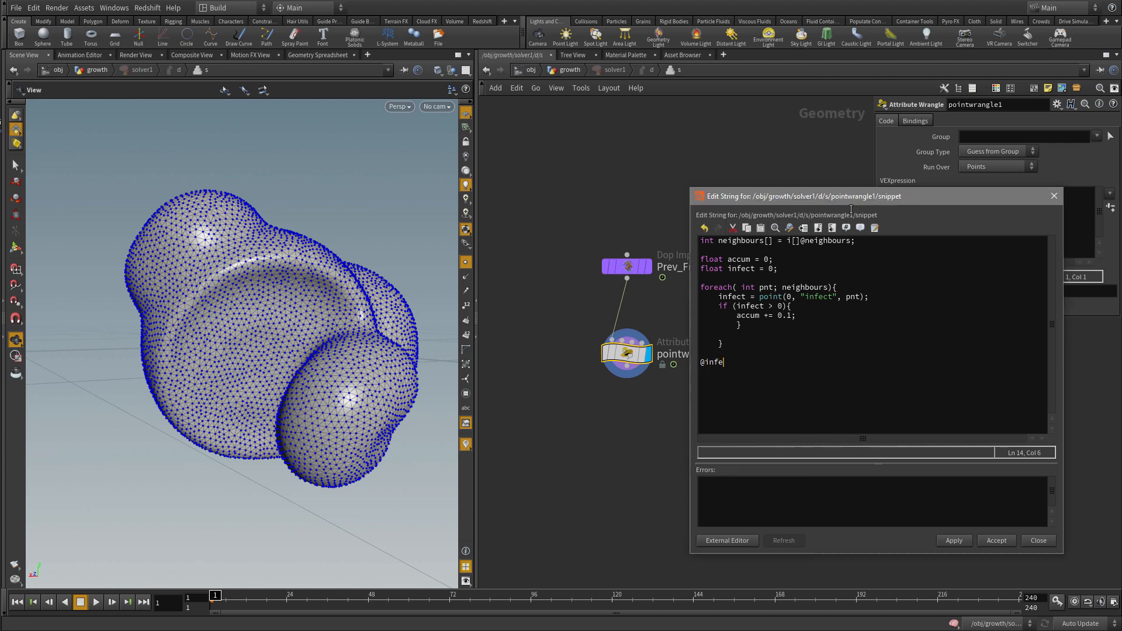
text(ct +)
text(=)
text( cuum)
key(BackSpace)
key(BackSpace)
key(BackSpace)
key(BackSpace)
text(a)
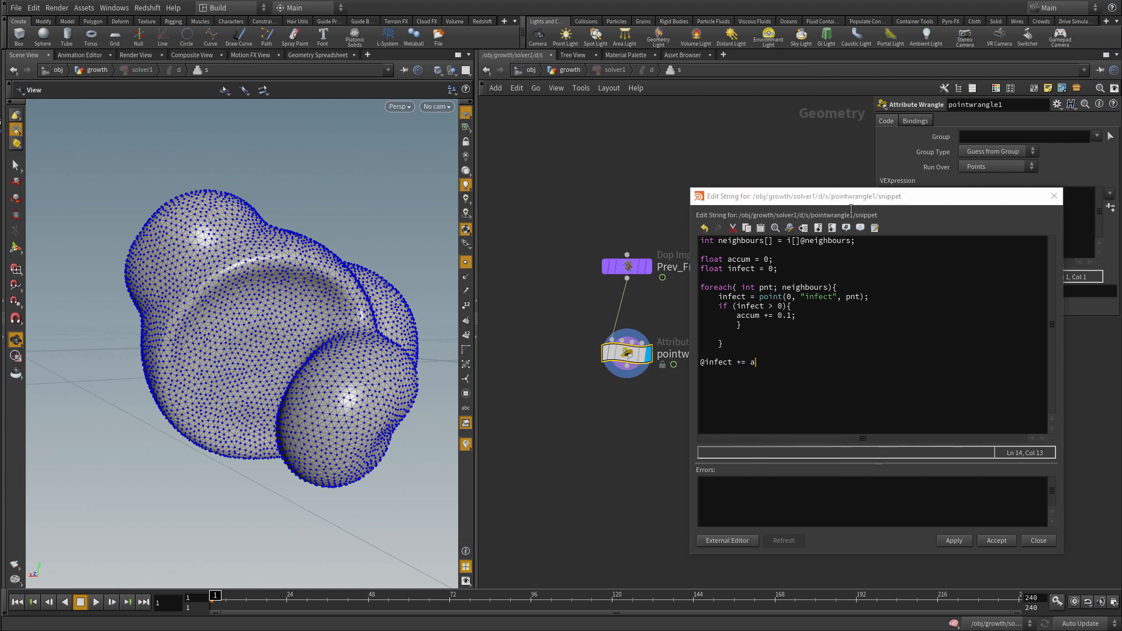
text(ccum/)
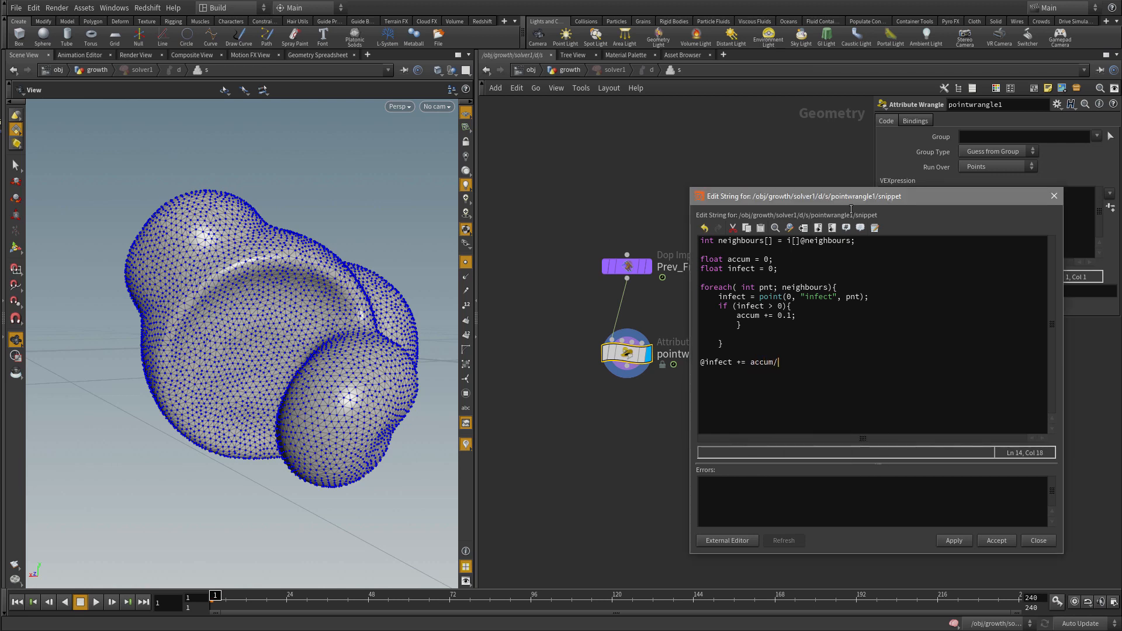
text(len)
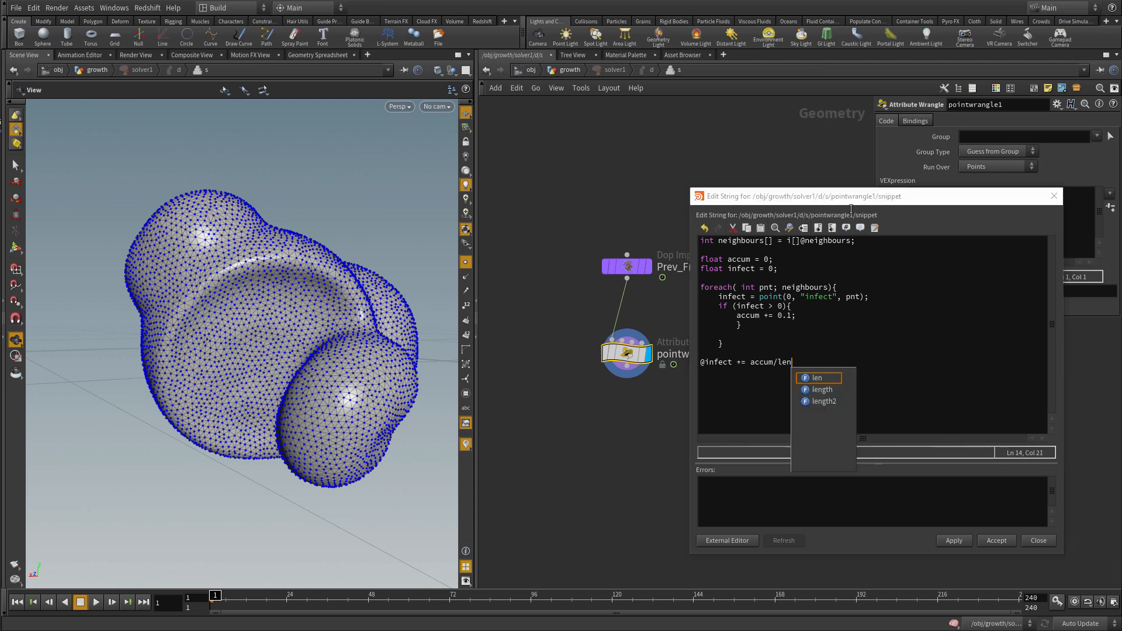
text((nei)
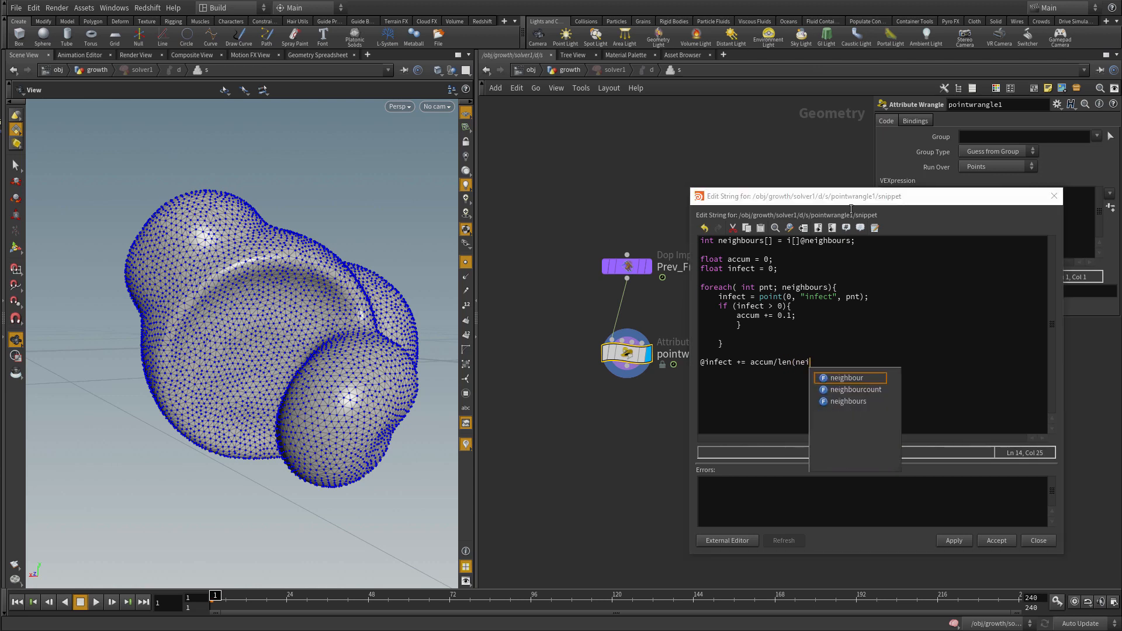
text(ghbours)
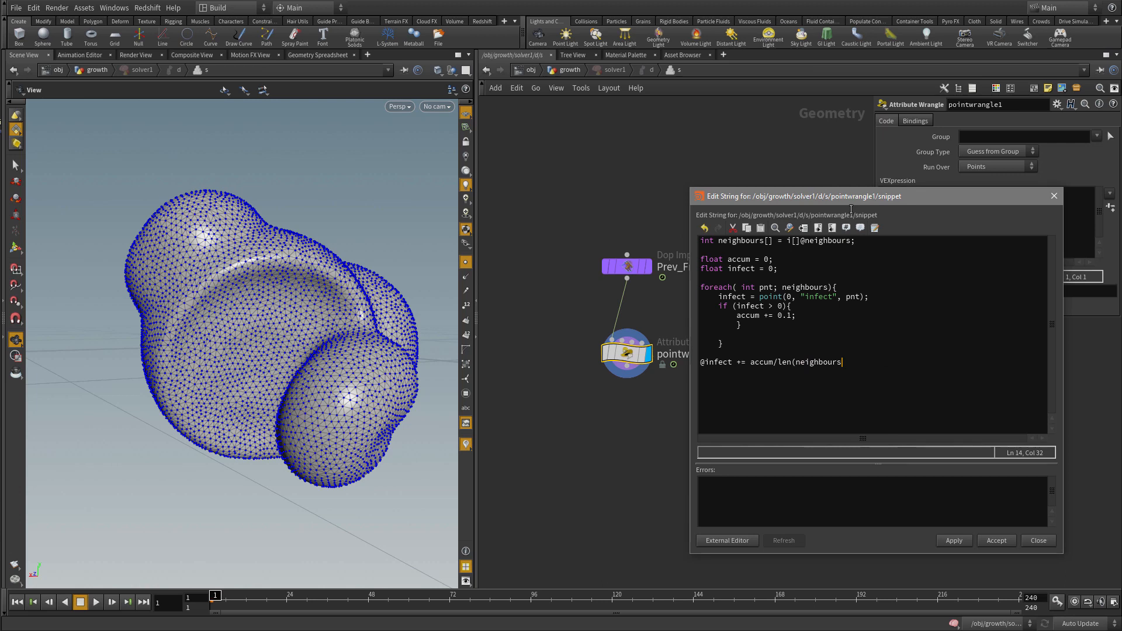
text();)
click(1003, 542)
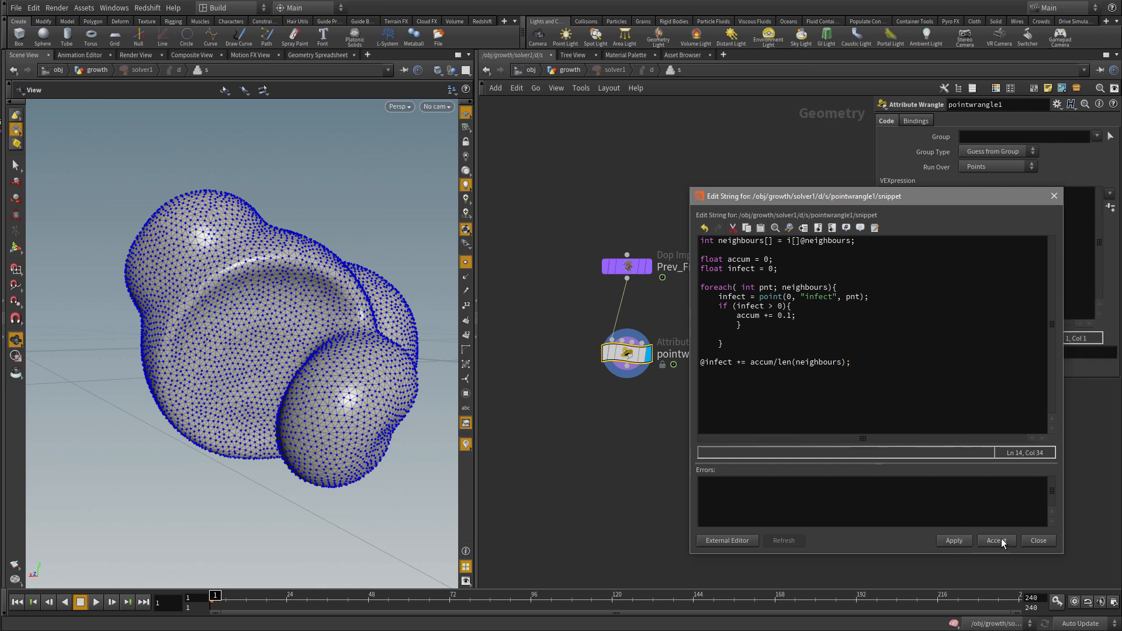
Step: Return to the growth network, display solver1, and show its data in the geometry spreadsheet
key(u)
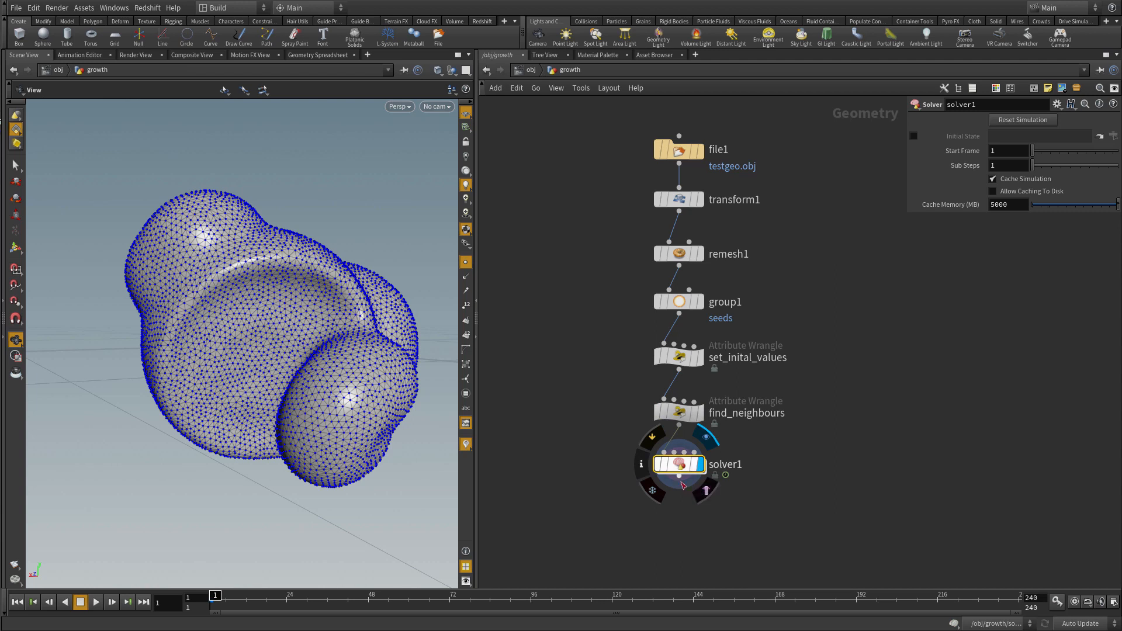
click(701, 465)
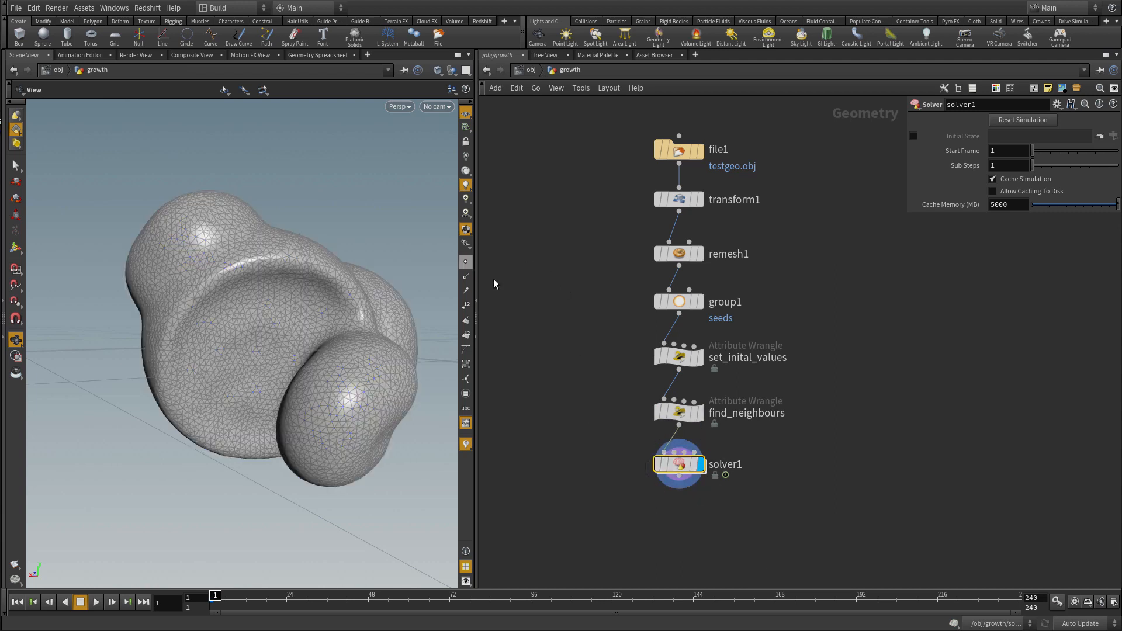
click(332, 56)
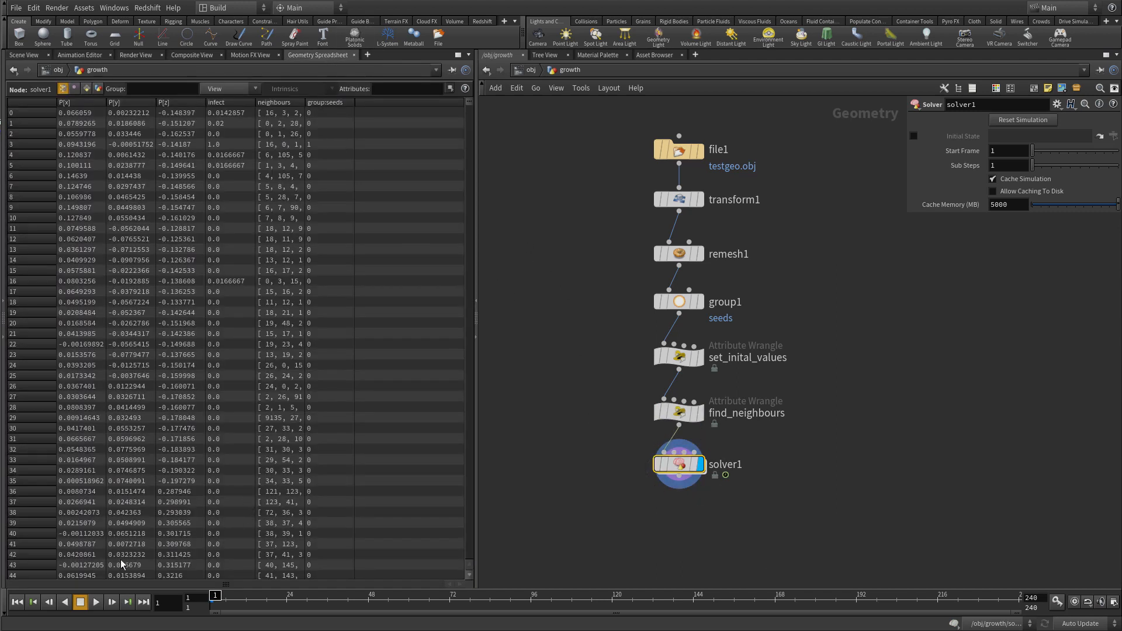
Step: Play the simulation while examining the infect values in the spreadsheet, stop it, and rewind to the first frame
click(96, 604)
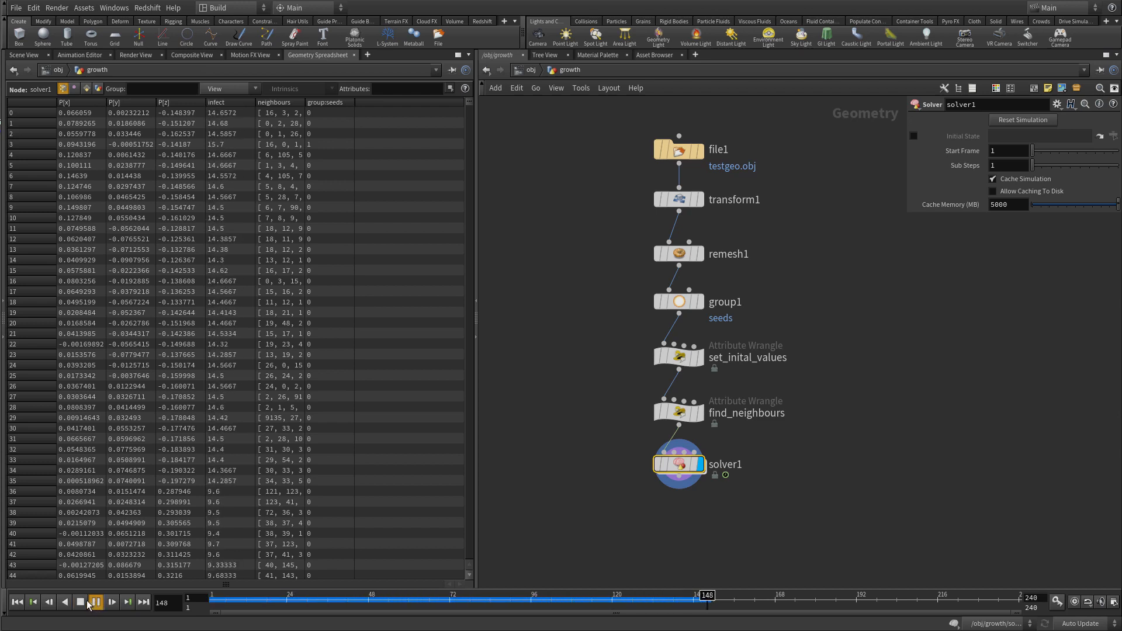
click(81, 603)
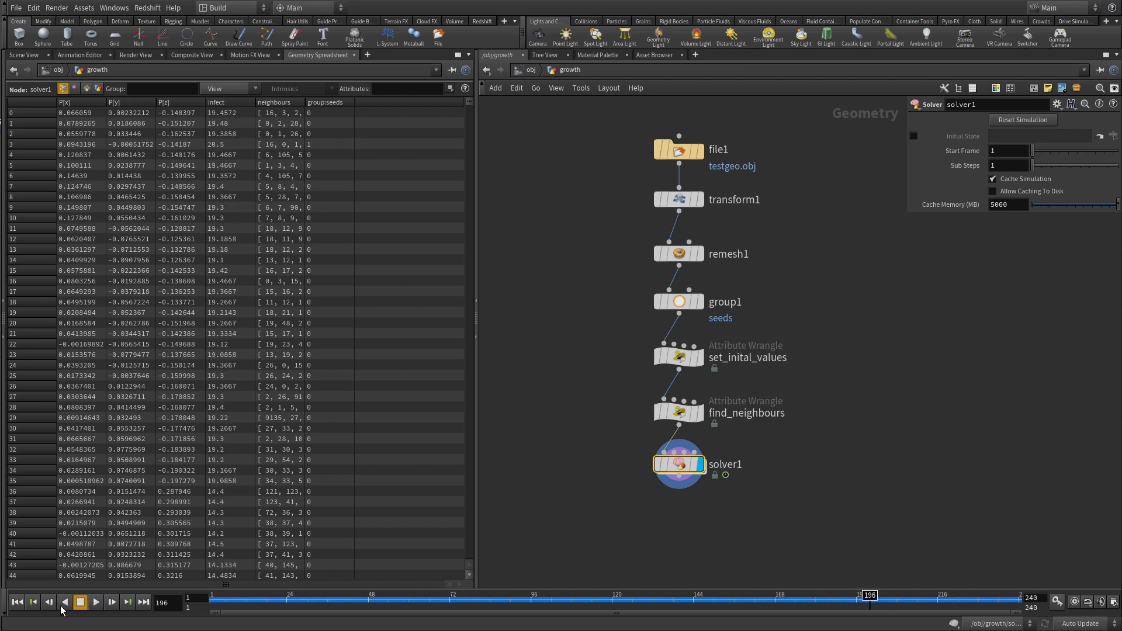
click(18, 603)
Step: Return to the 3D scene view, add a Visualize node connected to solver1's output, and display it
click(27, 56)
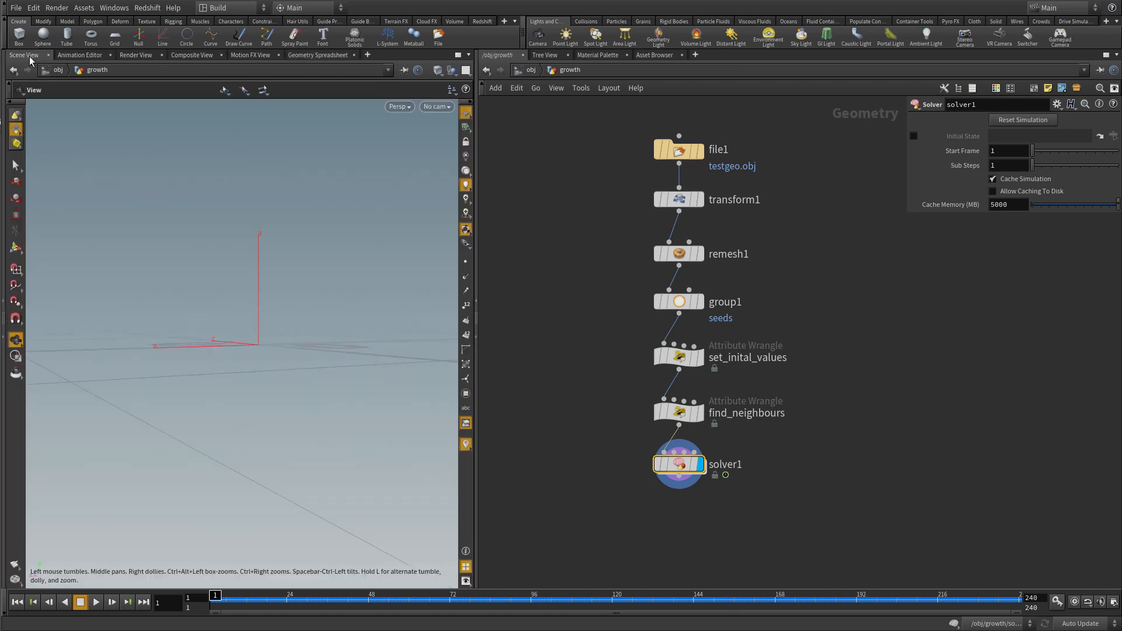
key(Tab)
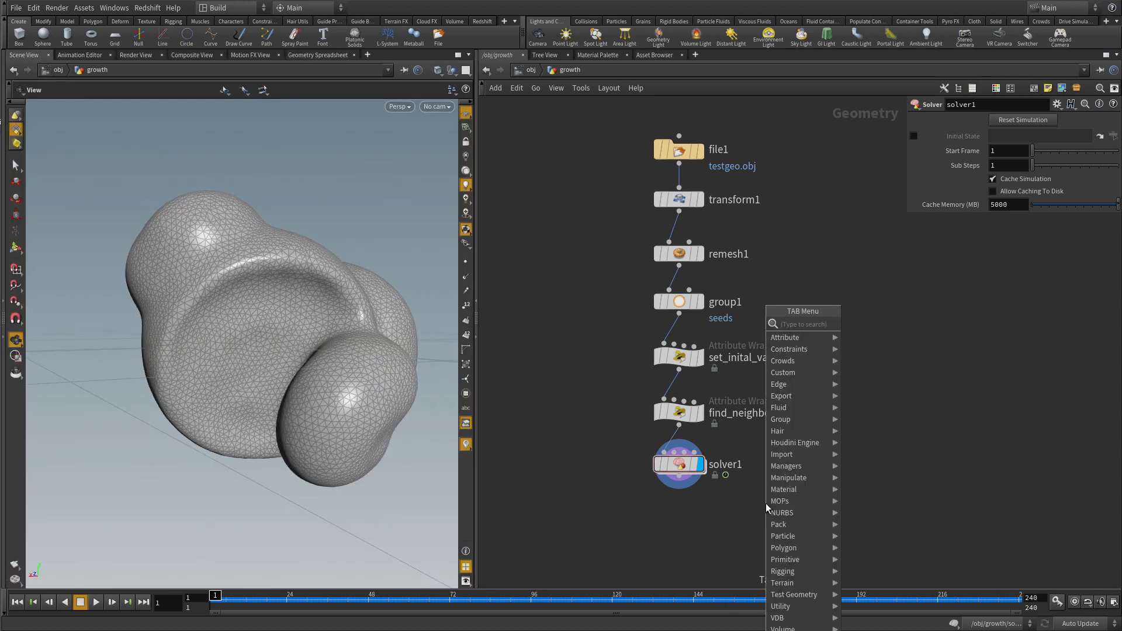
text(vi)
click(869, 335)
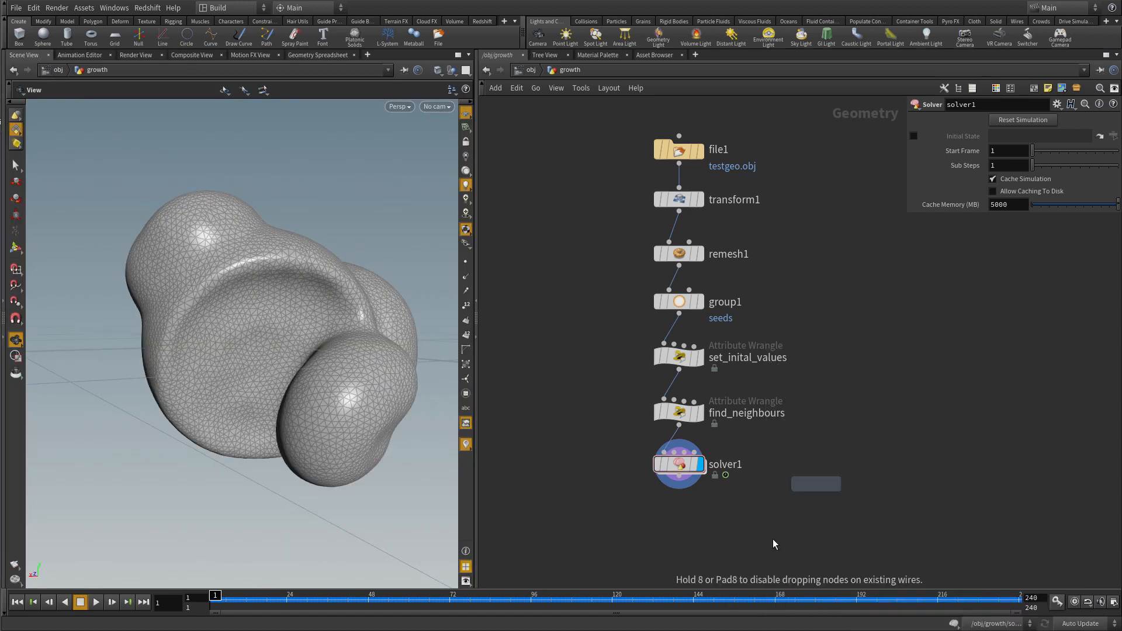
click(766, 511)
click(679, 480)
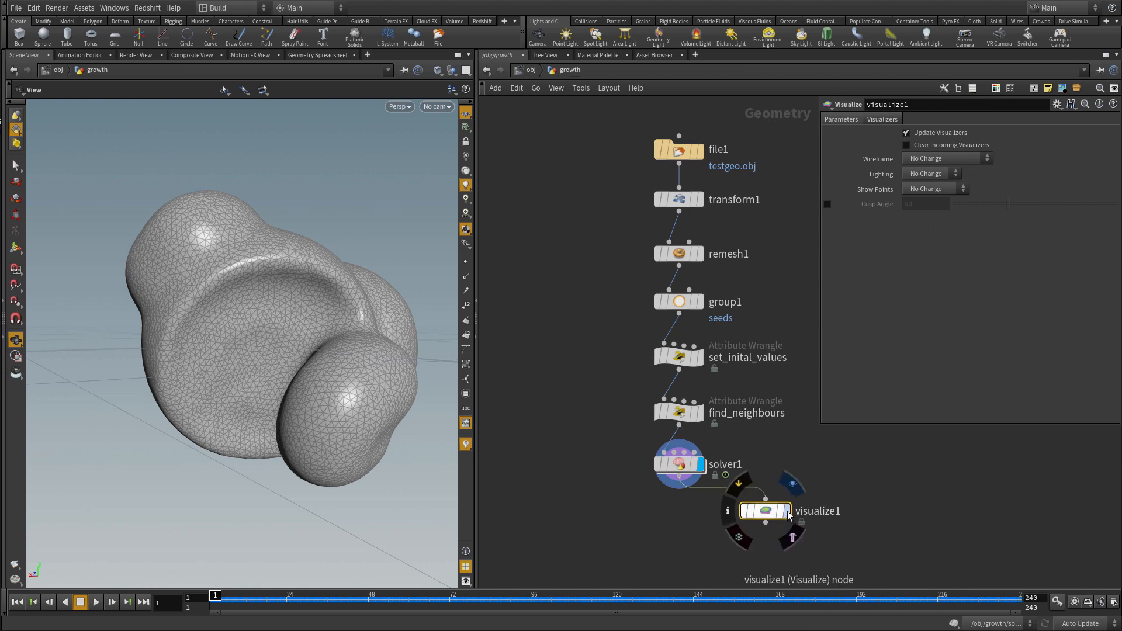
click(766, 499)
Step: Add a Color visualizer for the infect attribute to visualize1 and scrub through the frames to preview the spread
click(882, 120)
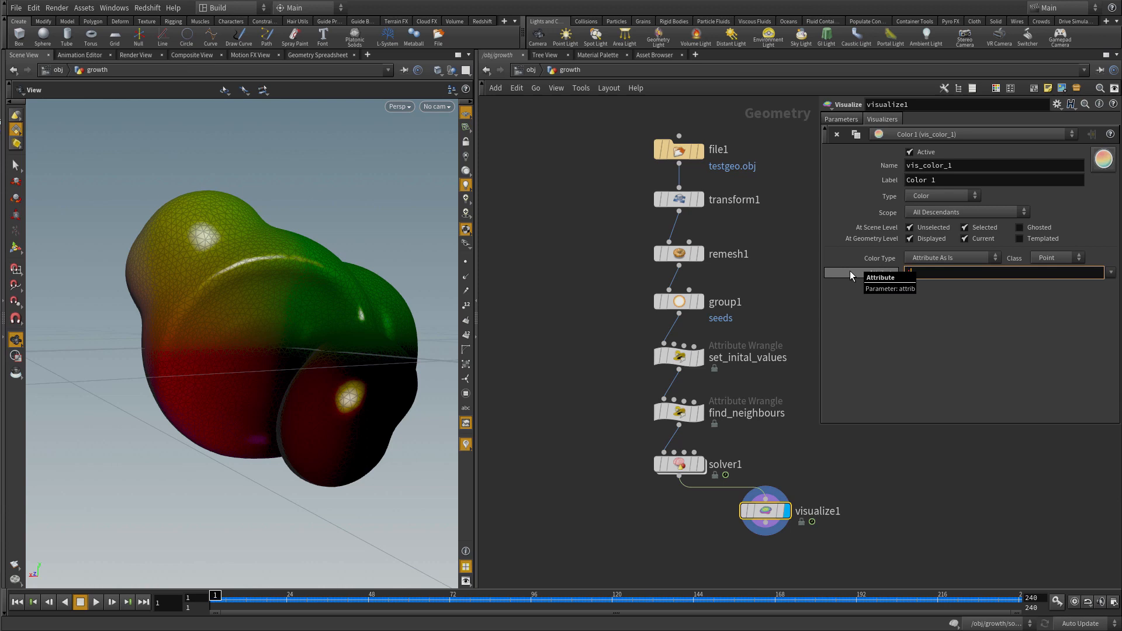
text(ct)
key(Return)
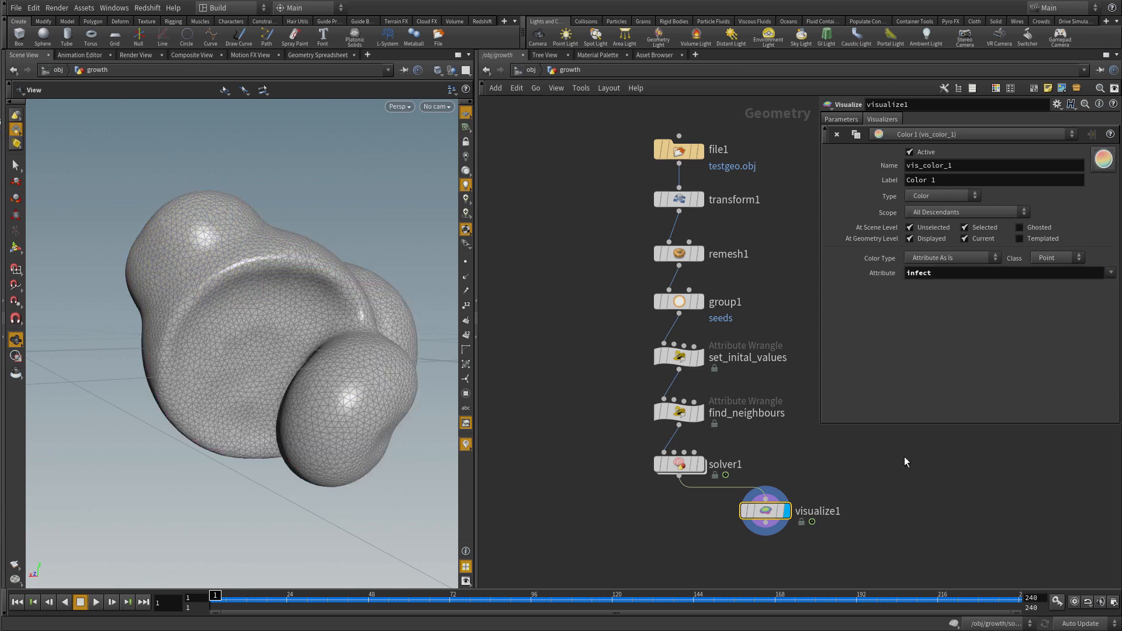
mouse_move(219, 331)
mouse_down()
mouse_move(301, 330)
mouse_move(278, 476)
mouse_up()
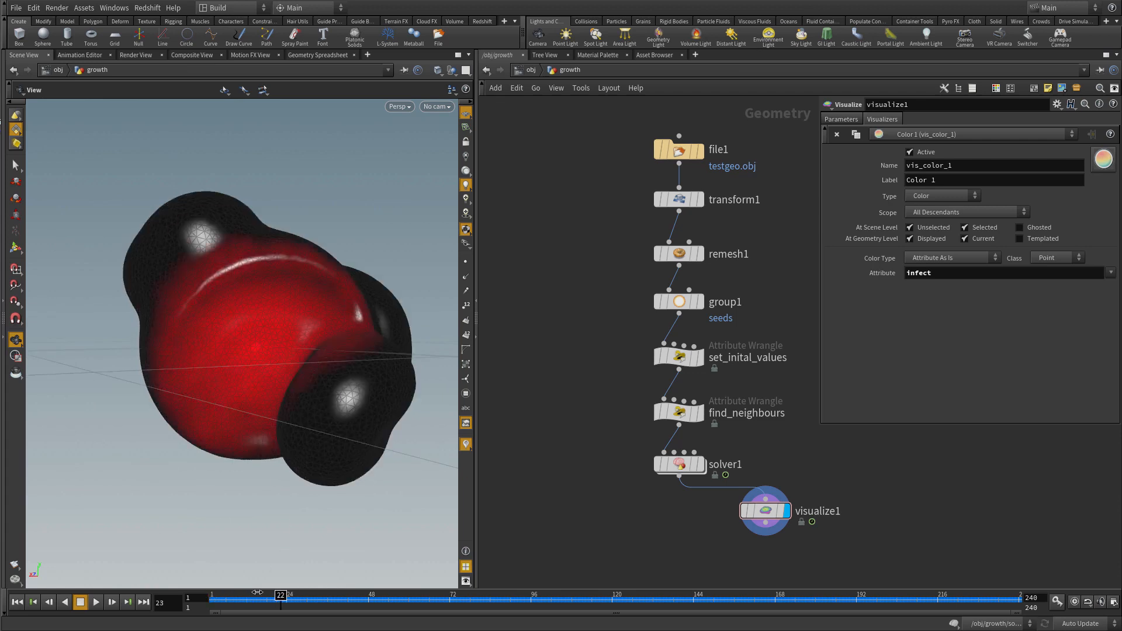
Step: Set the infect visualizer's color type to Ramped Attribute and define its ramp range using Min and Max
click(942, 260)
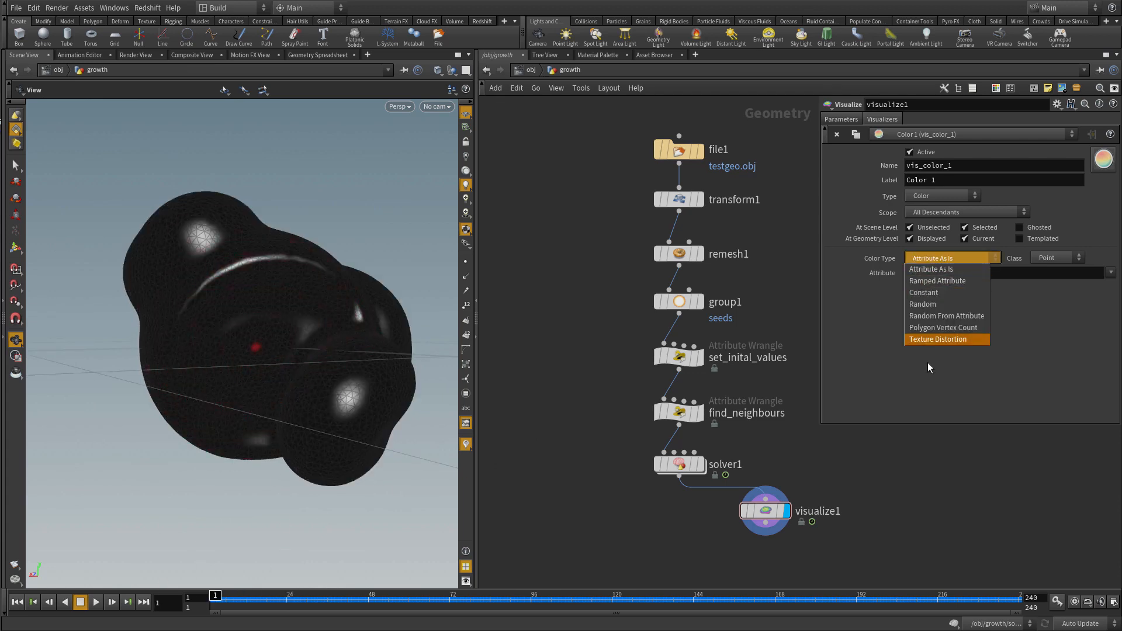
click(938, 281)
click(946, 301)
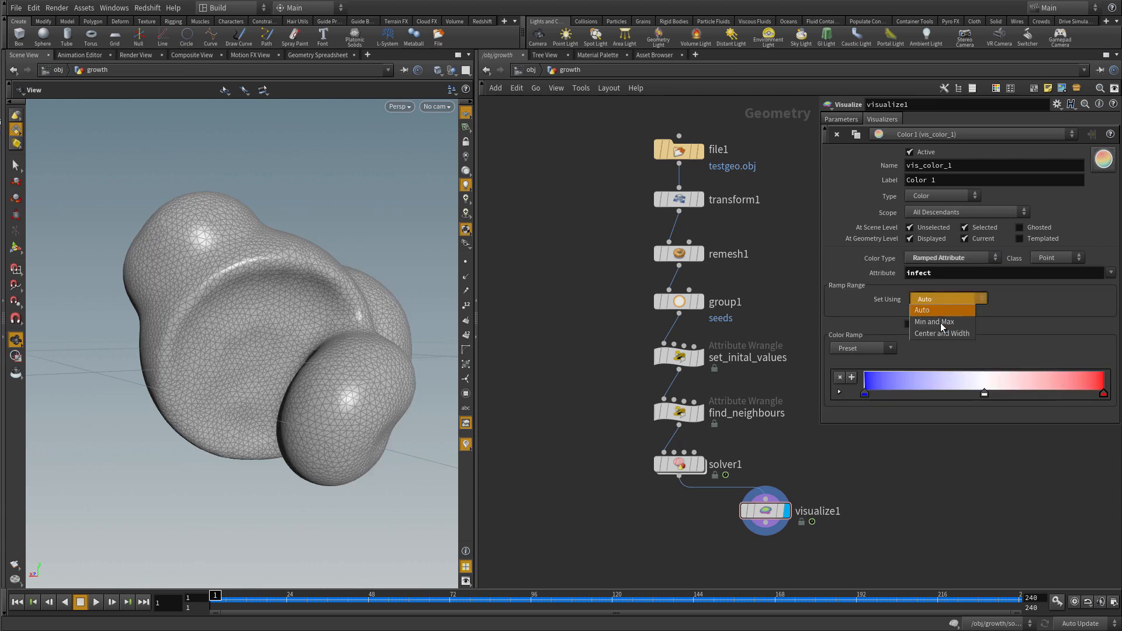
click(941, 322)
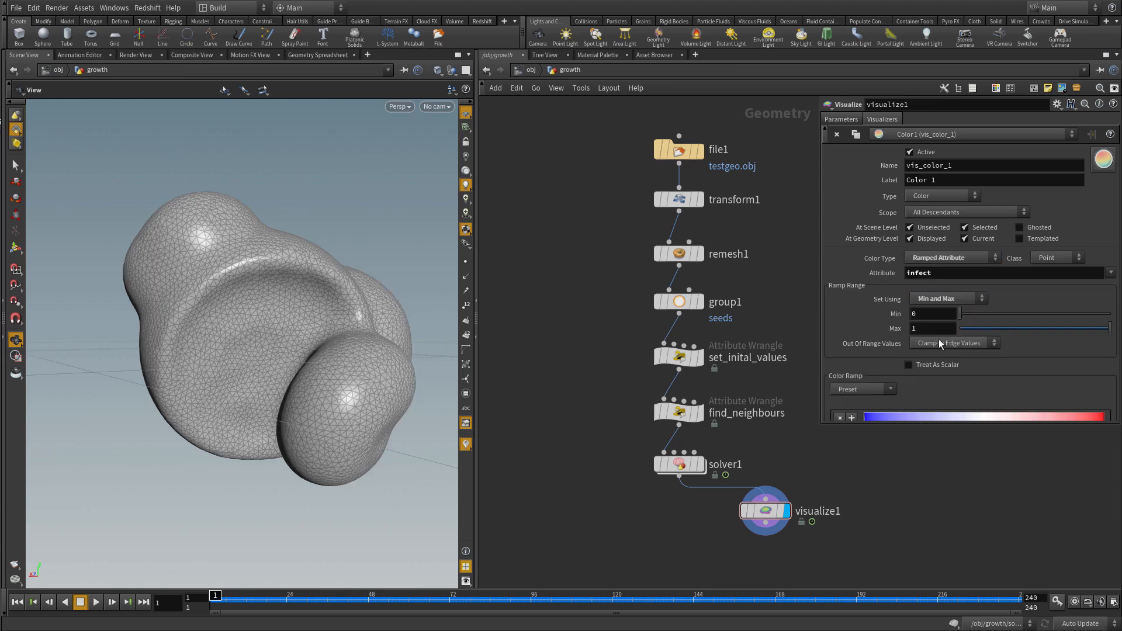
Step: Play and scrub the simulation to examine the ramped infect colours from several angles, and return to frame 1
click(96, 602)
drag(235, 599, 355, 601)
drag(359, 444, 350, 339)
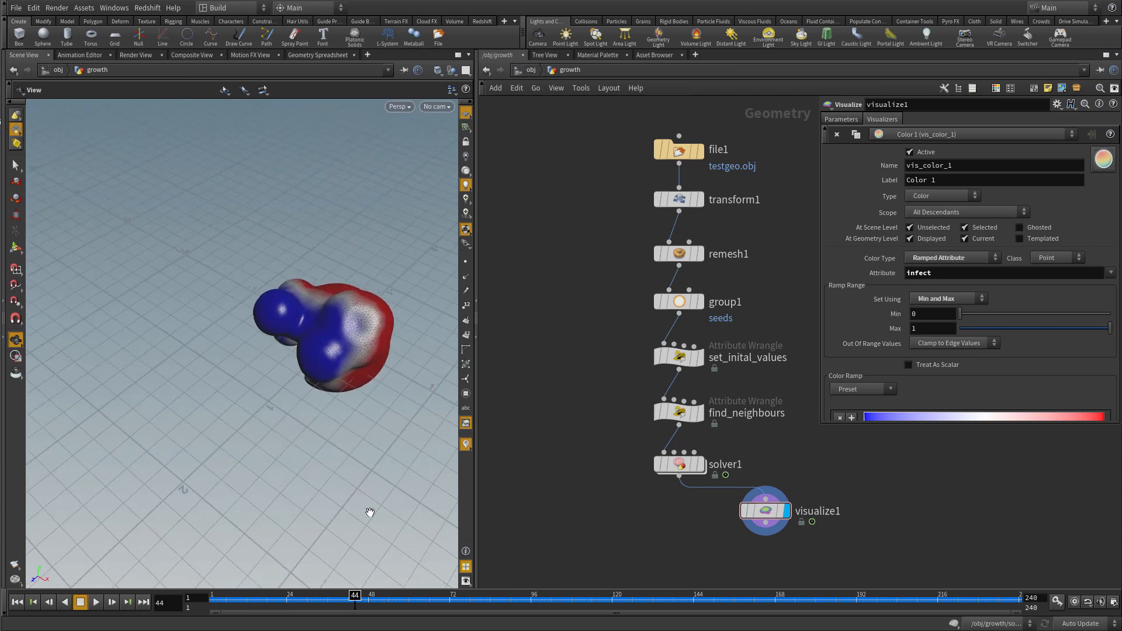
drag(355, 602, 236, 605)
middle_drag(310, 403, 286, 400)
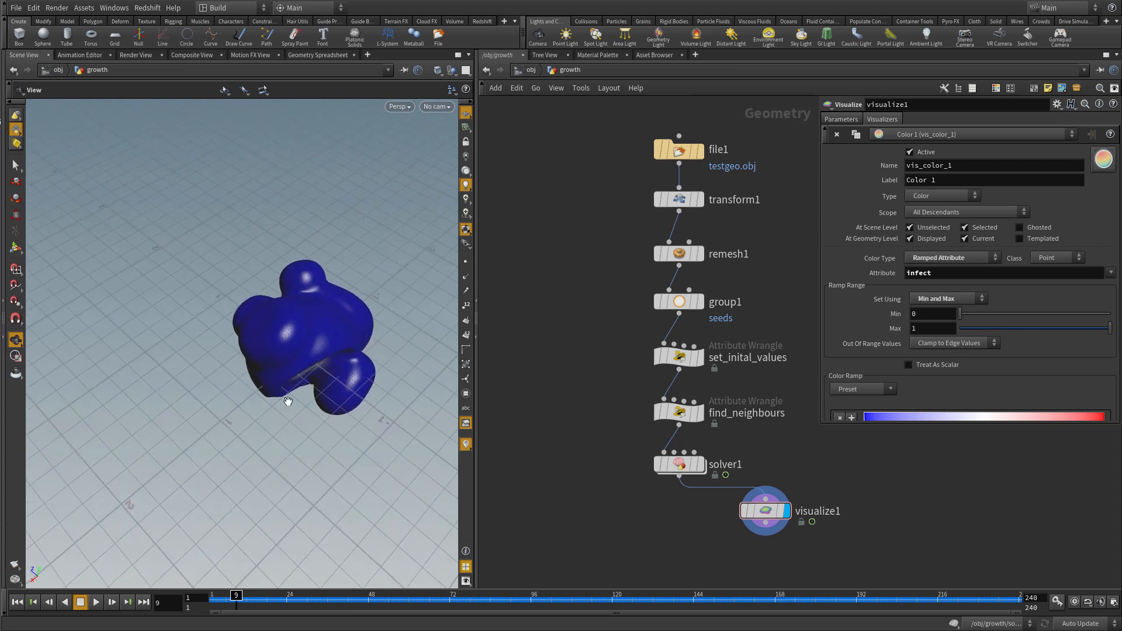
drag(286, 400, 304, 383)
right_drag(303, 383, 286, 467)
drag(238, 606, 97, 605)
click(97, 603)
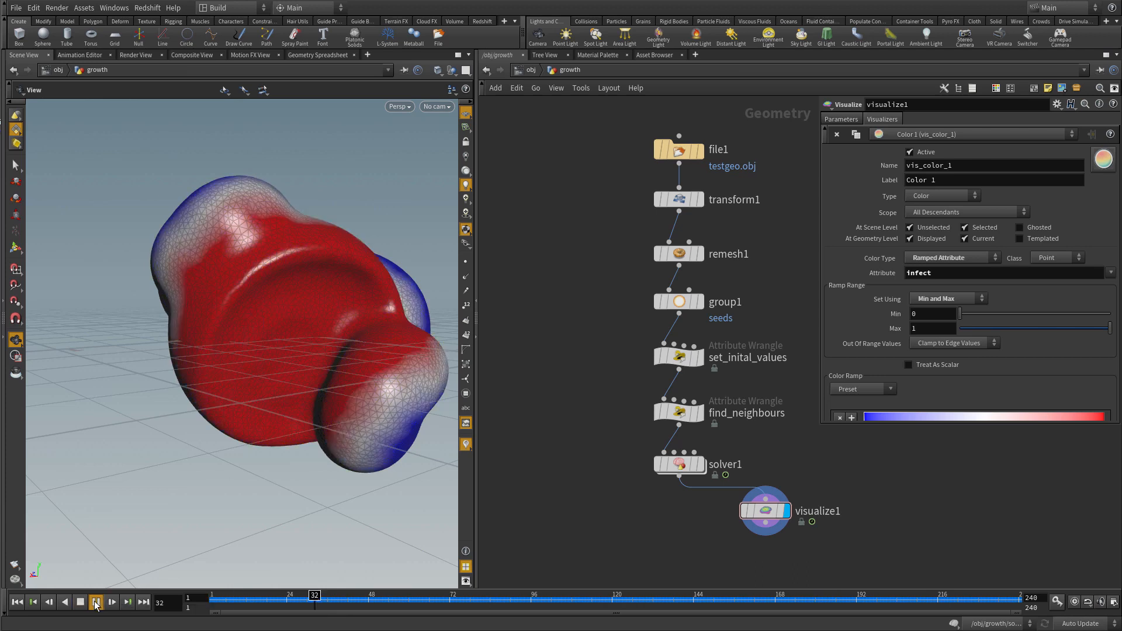
click(96, 601)
click(214, 601)
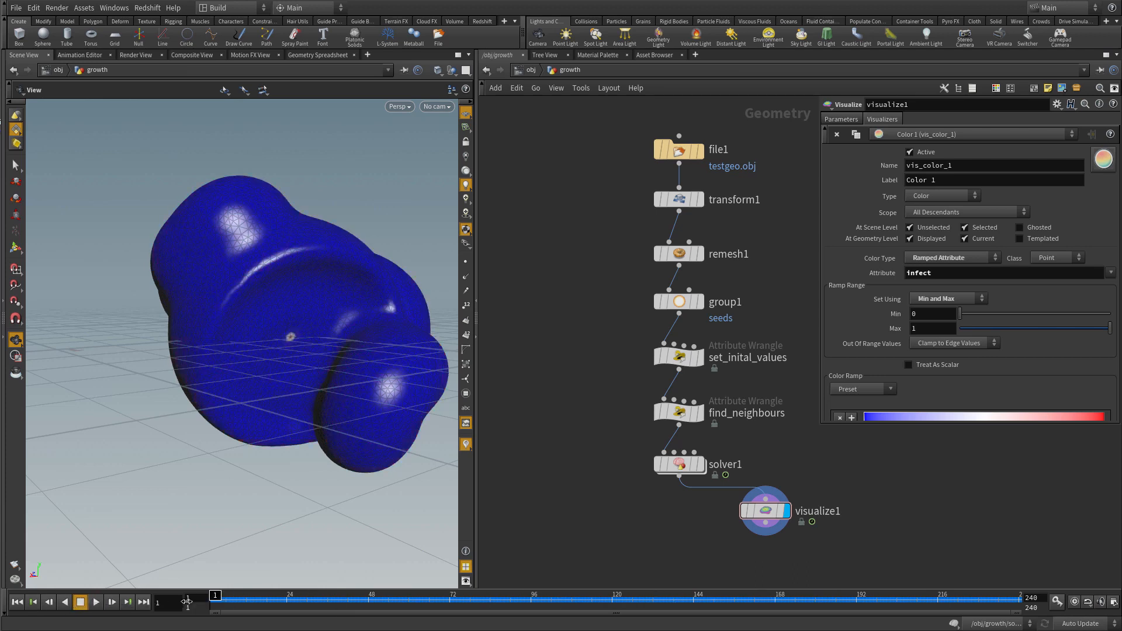
Step: Select visualize1, scrub ahead to frame 93, and inspect the infect colours around the model
click(763, 510)
drag(307, 609, 519, 615)
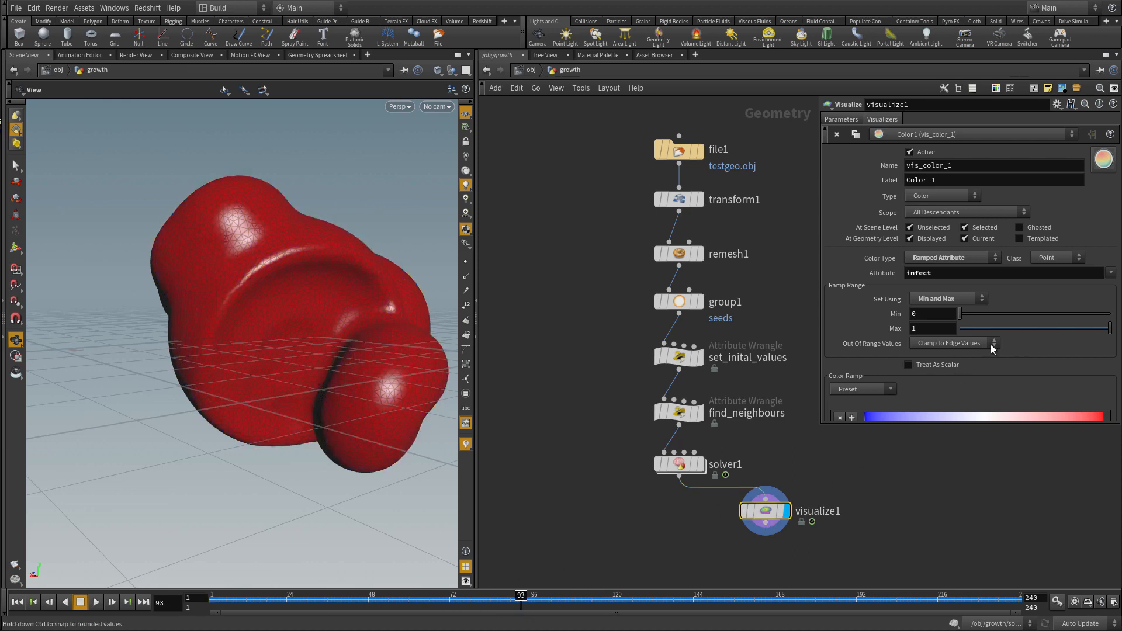
drag(316, 297, 351, 336)
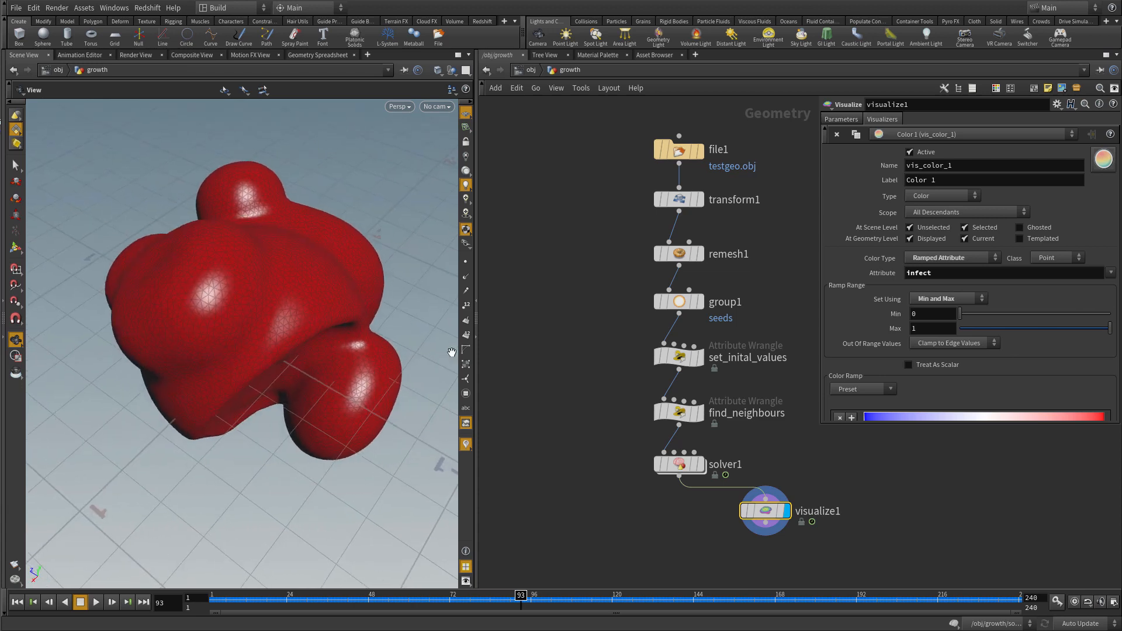
drag(270, 354, 291, 349)
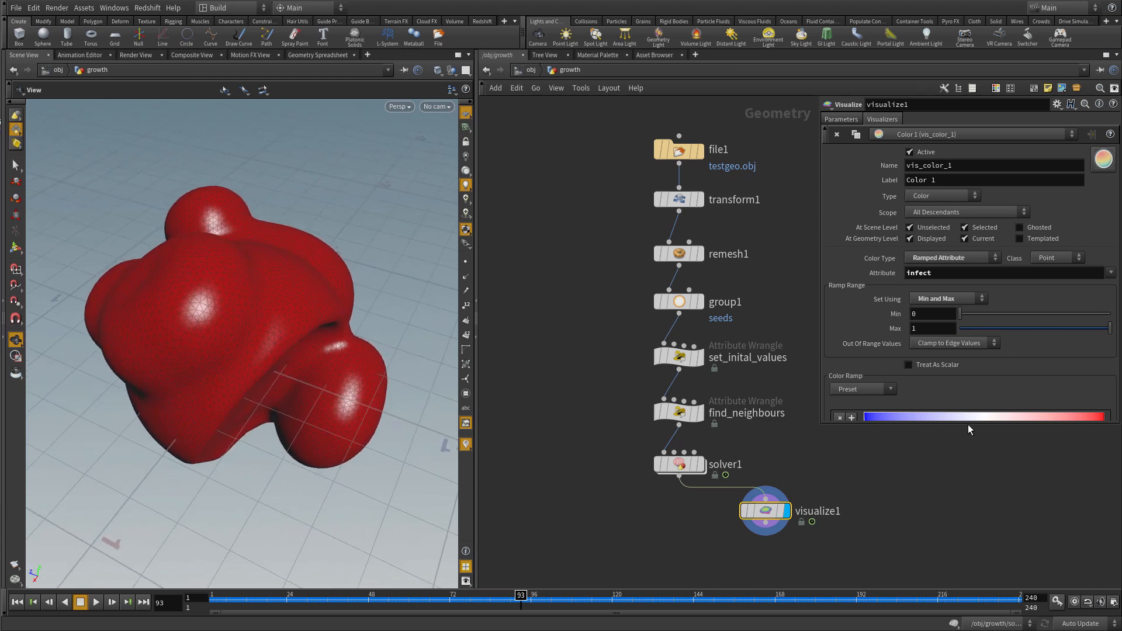
Step: Try a ramp range Max of 20 for the infect visualizer and inspect the model's colours
drag(965, 434, 964, 509)
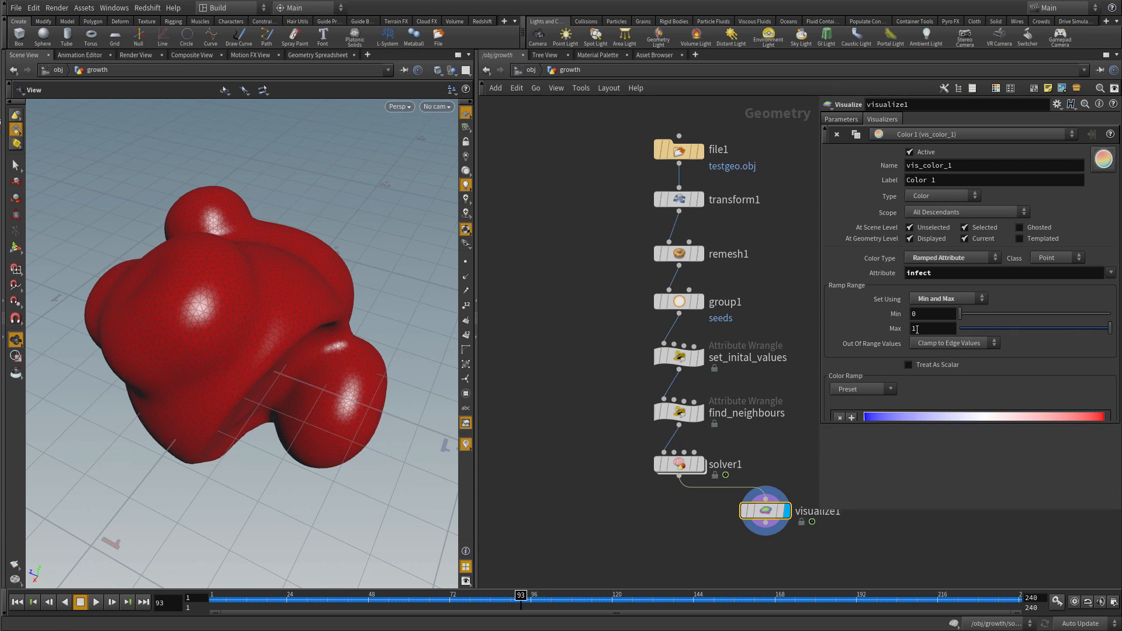
middle_drag(926, 328, 978, 332)
text(20)
key(Return)
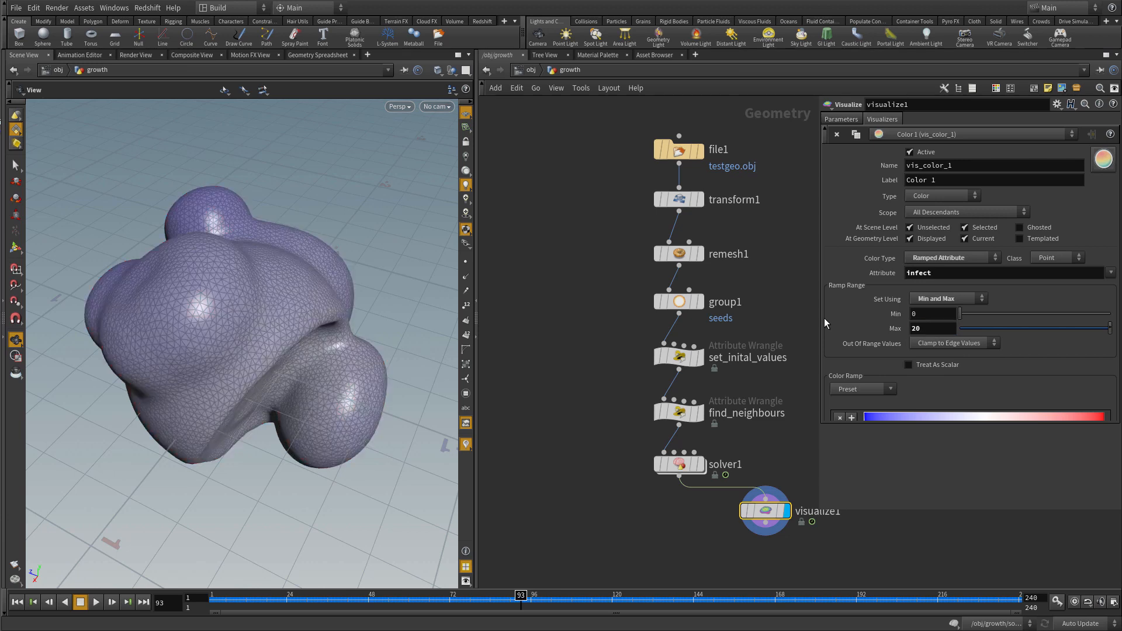
drag(198, 380, 221, 377)
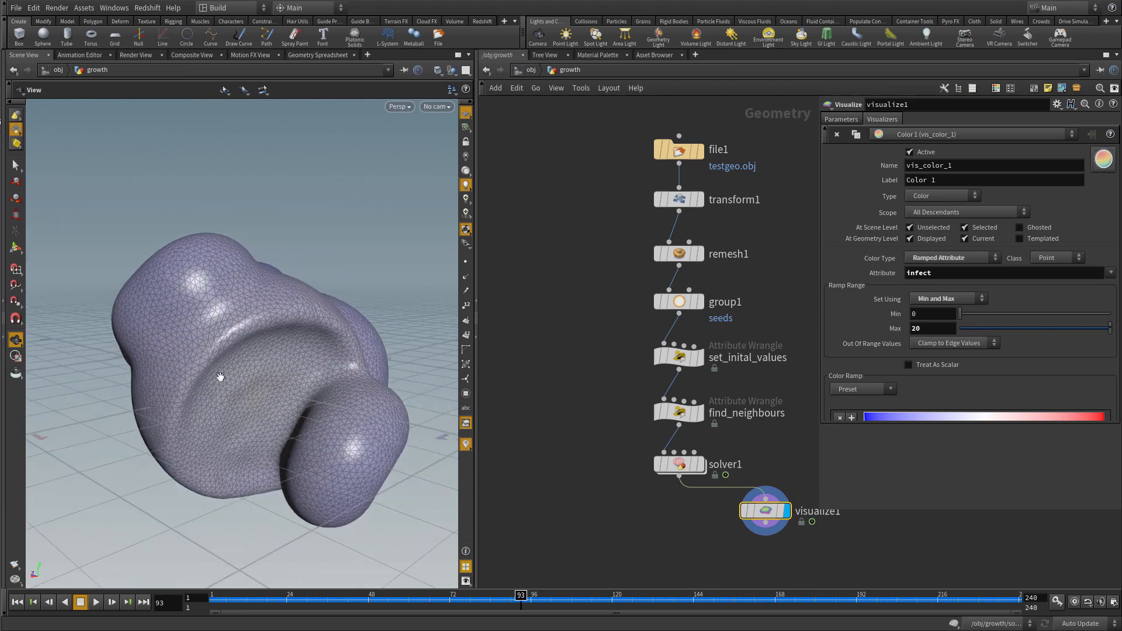
drag(220, 432, 251, 400)
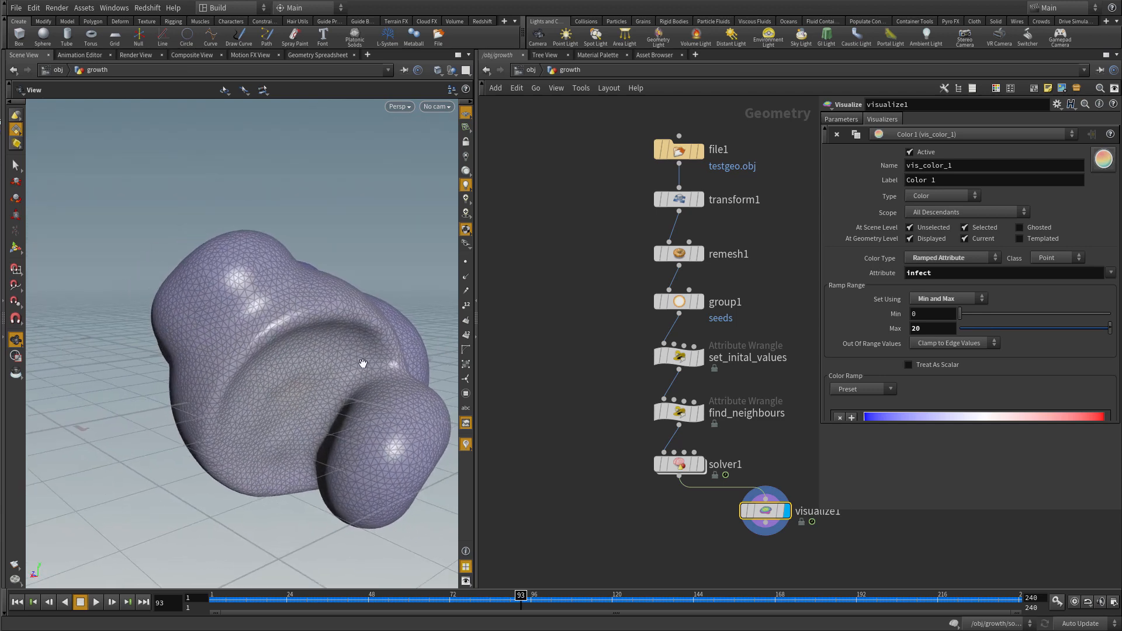
Step: Set the infect visualizer's ramp range Max to 10 and inspect the area around the seed
click(917, 328)
key(Return)
mouse_move(255, 368)
mouse_down()
mouse_move(245, 409)
mouse_move(308, 305)
mouse_move(258, 370)
mouse_move(263, 437)
mouse_move(270, 368)
mouse_move(291, 396)
mouse_move(243, 388)
mouse_move(251, 415)
mouse_move(295, 363)
mouse_move(251, 409)
mouse_move(313, 370)
mouse_move(263, 393)
mouse_move(288, 388)
mouse_move(288, 369)
mouse_move(271, 377)
mouse_move(274, 394)
mouse_move(261, 394)
mouse_move(255, 373)
mouse_up()
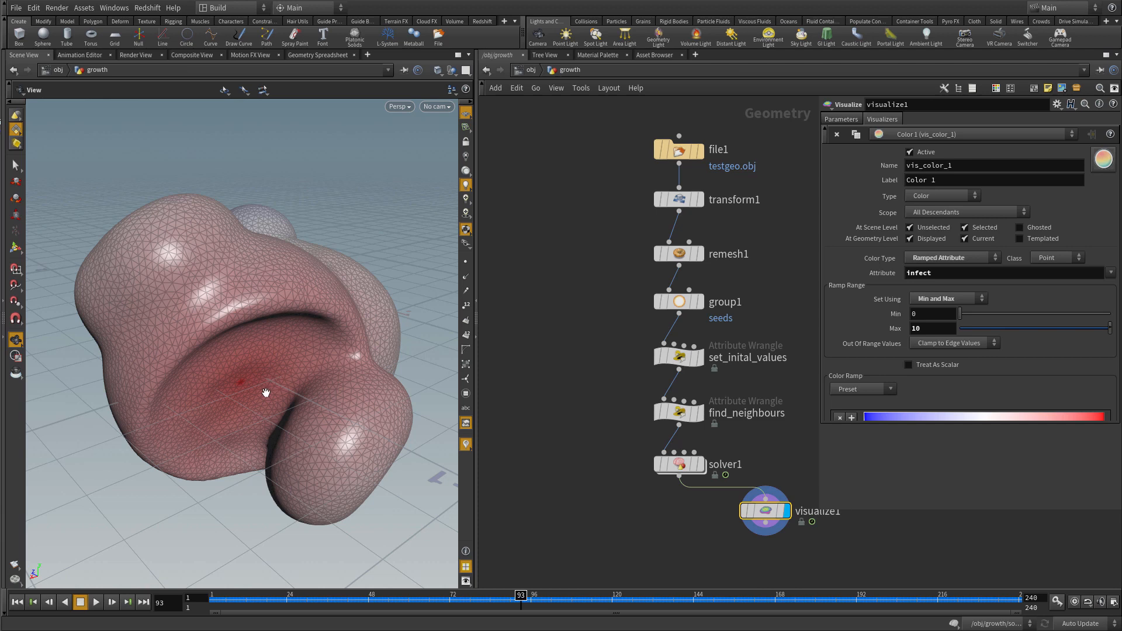
Step: Add an unconnected PolyFrame node below solver1, to the left of visualize1
click(644, 542)
key(Tab)
mouse_move(652, 536)
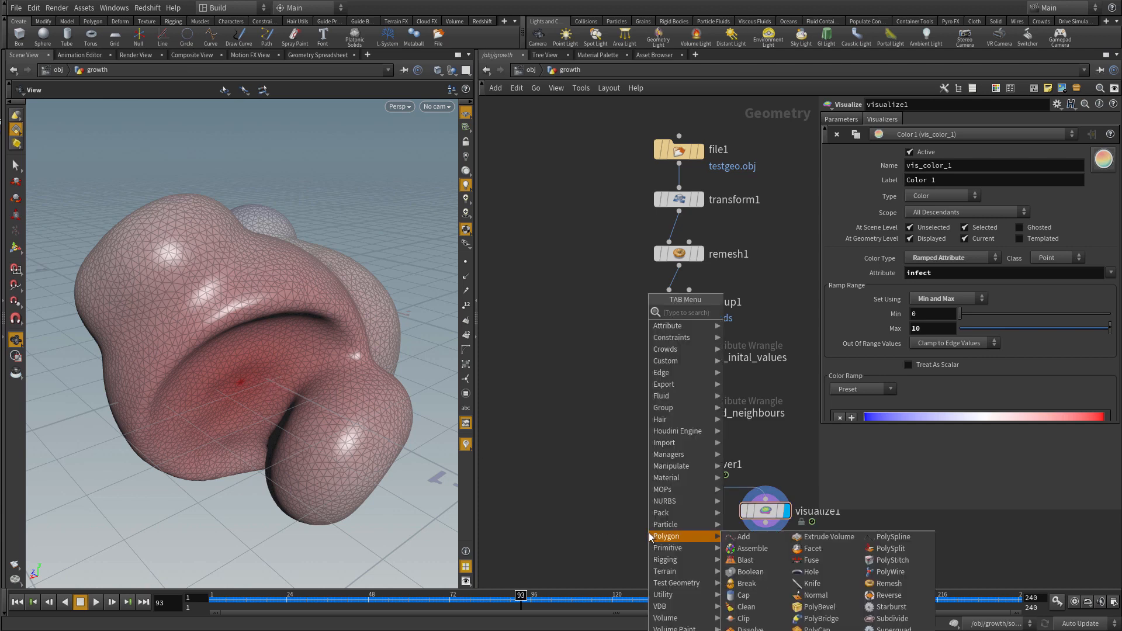
text(polyf)
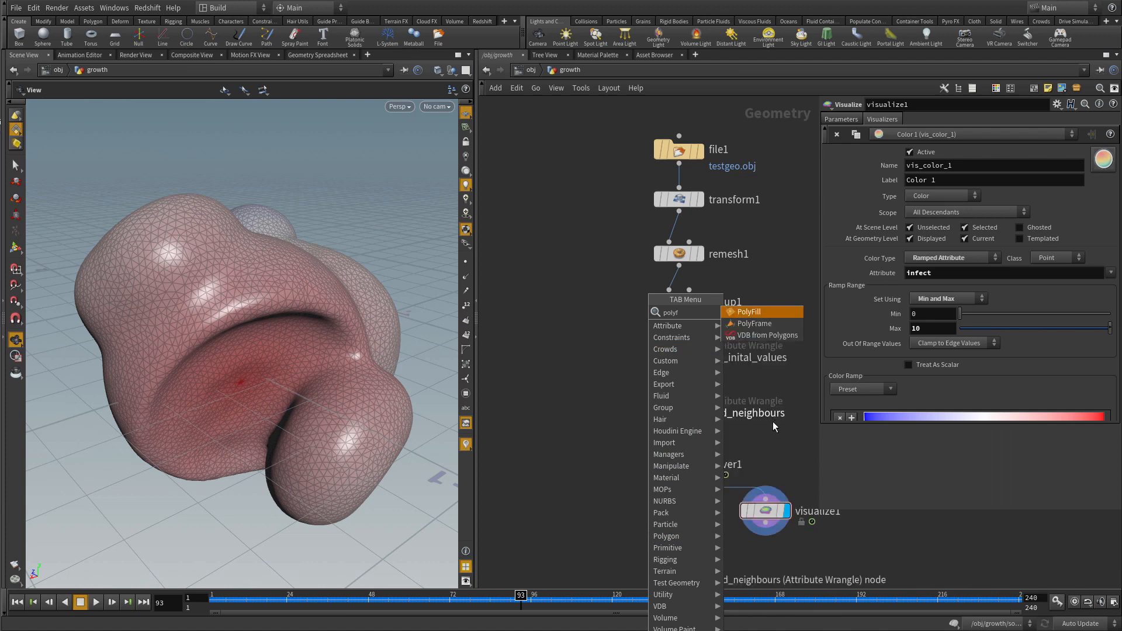
click(753, 323)
click(643, 563)
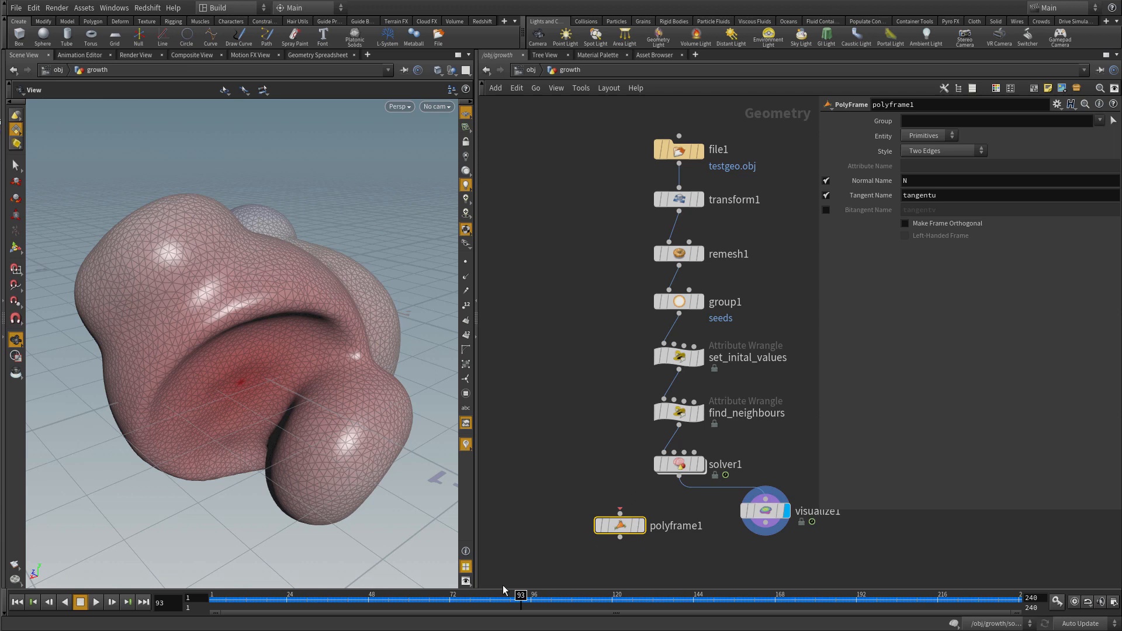
mouse_move(620, 529)
drag(622, 530, 604, 534)
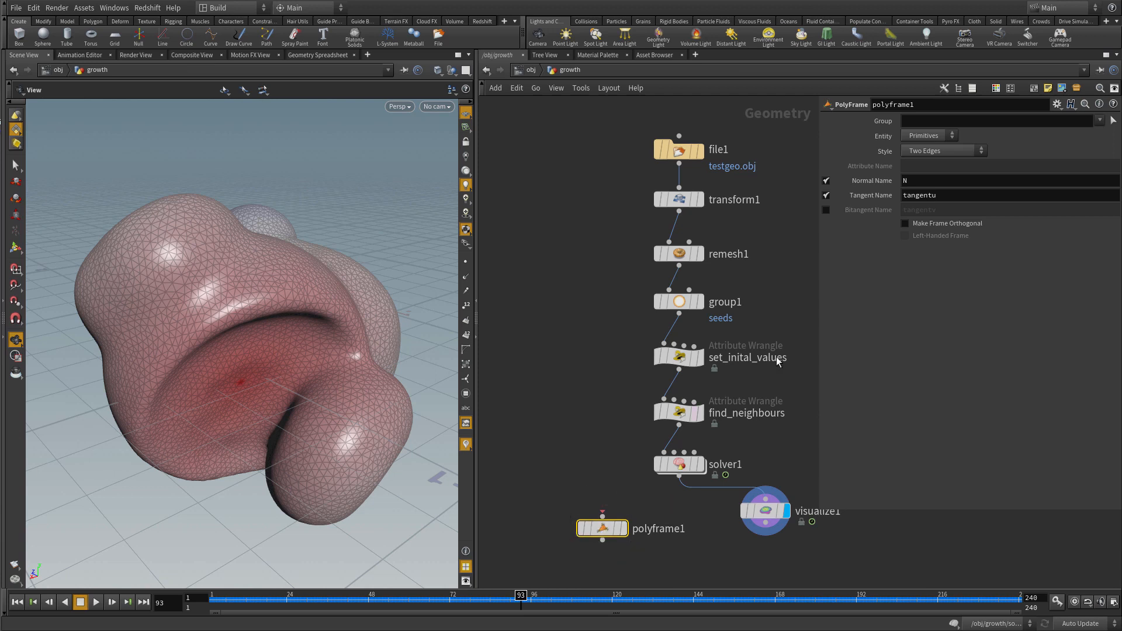
Step: Set polyframe1's style to Attribute Gradient with infect as the attribute name
click(931, 151)
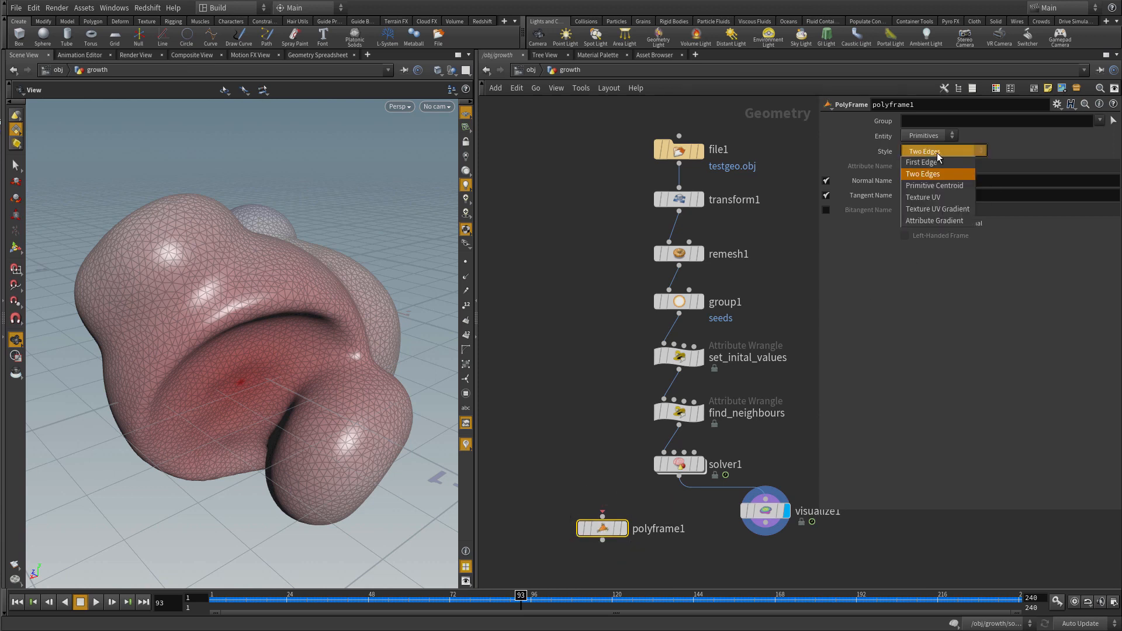
click(938, 221)
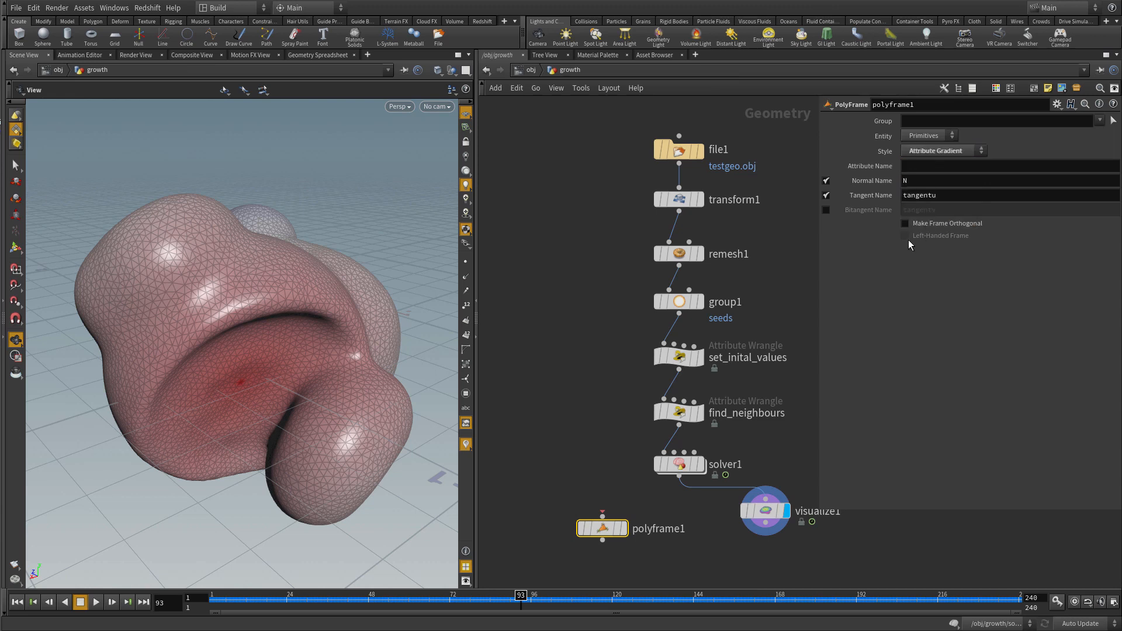
click(931, 166)
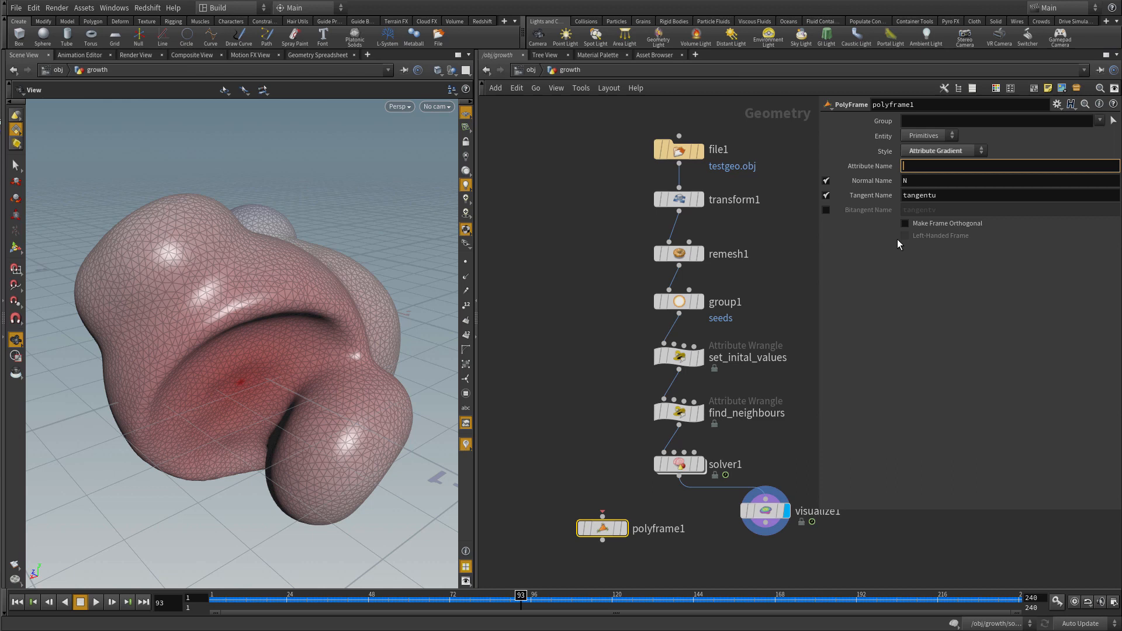
click(575, 415)
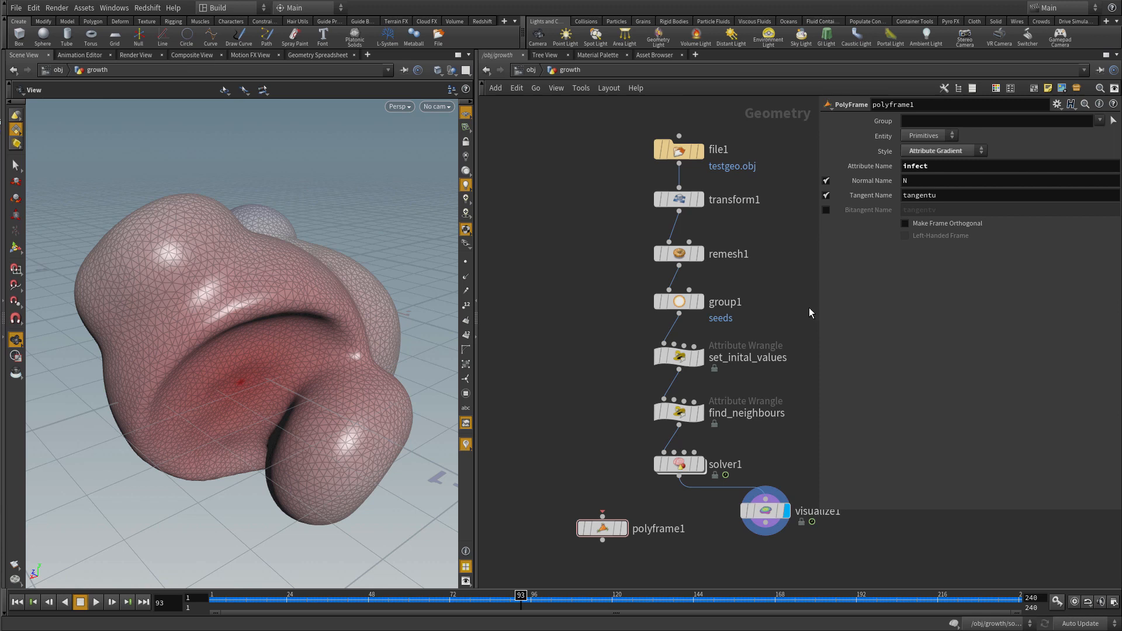
mouse_move(263, 370)
mouse_down()
mouse_move(243, 365)
mouse_move(243, 406)
mouse_move(242, 360)
mouse_move(253, 370)
mouse_up()
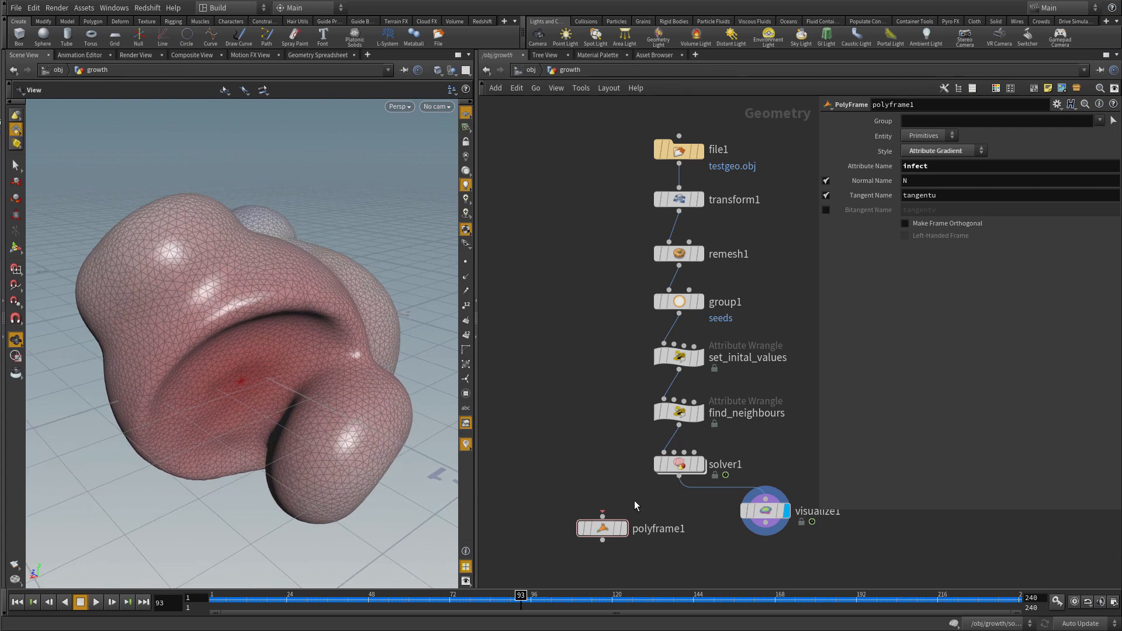
Step: Move polyframe1 down to make room and add a Point Wrangle above it, connected to solver1's output
drag(605, 528, 599, 546)
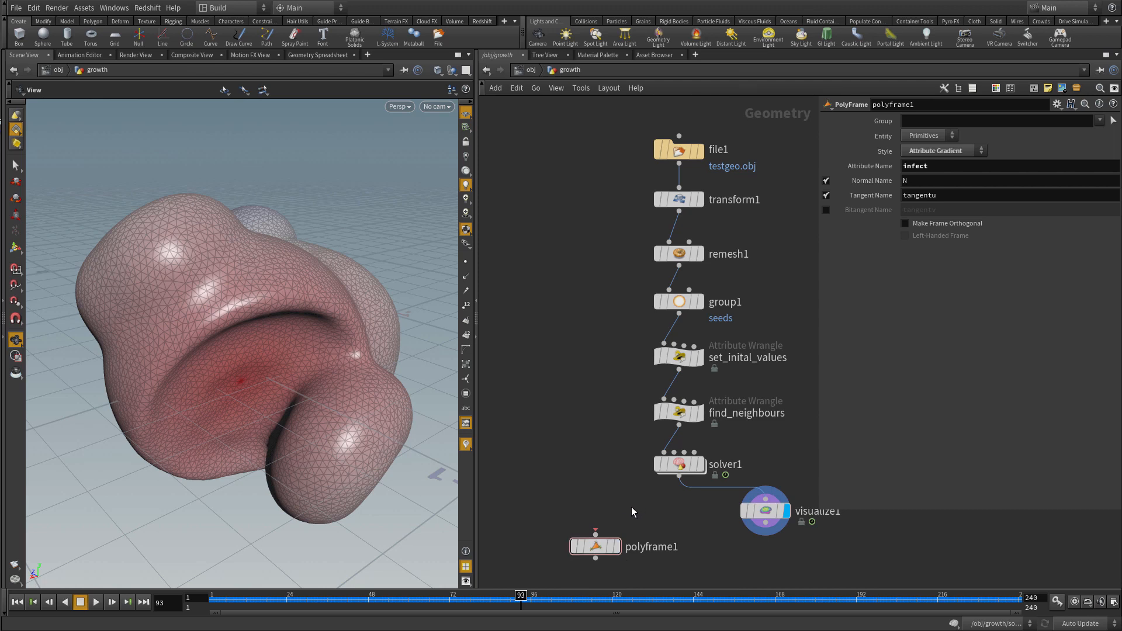
drag(602, 546, 600, 556)
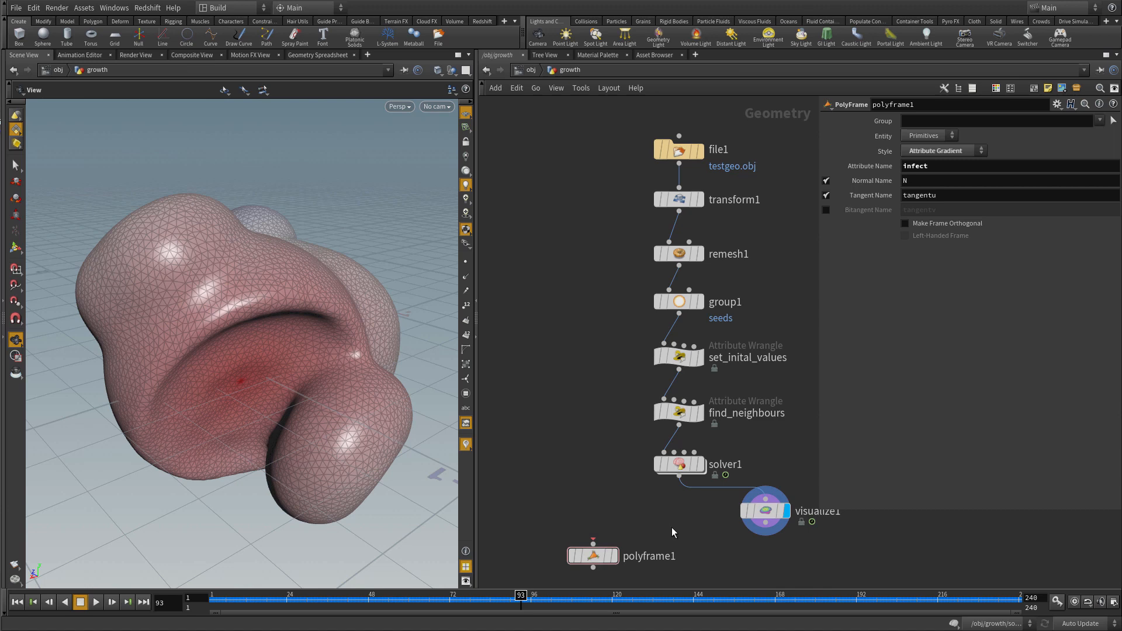
key(Tab)
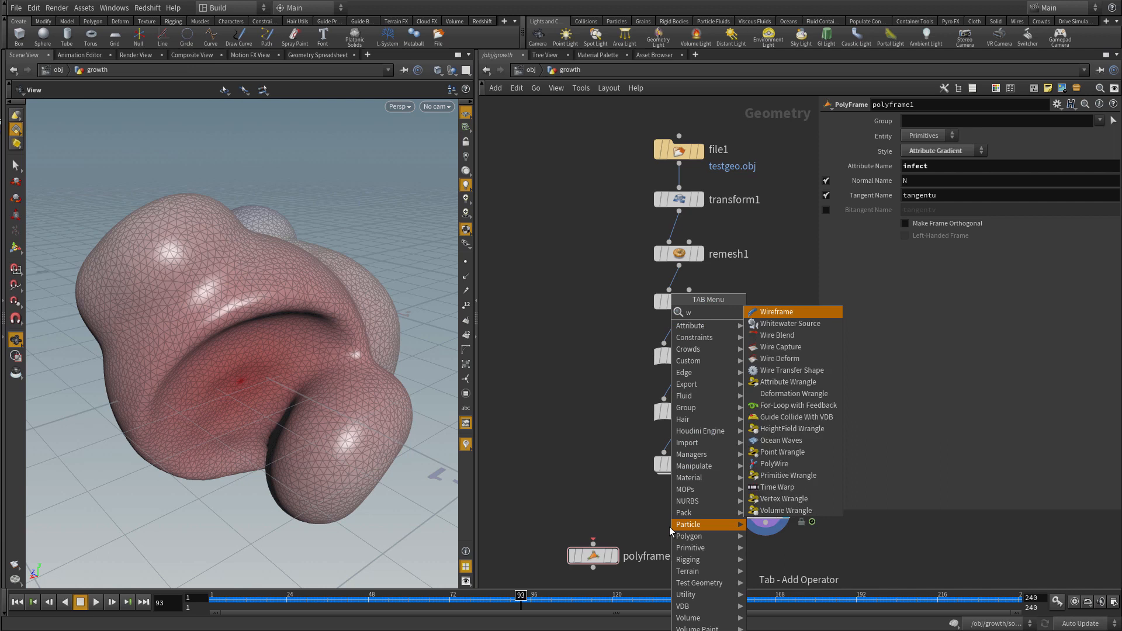
key(Escape)
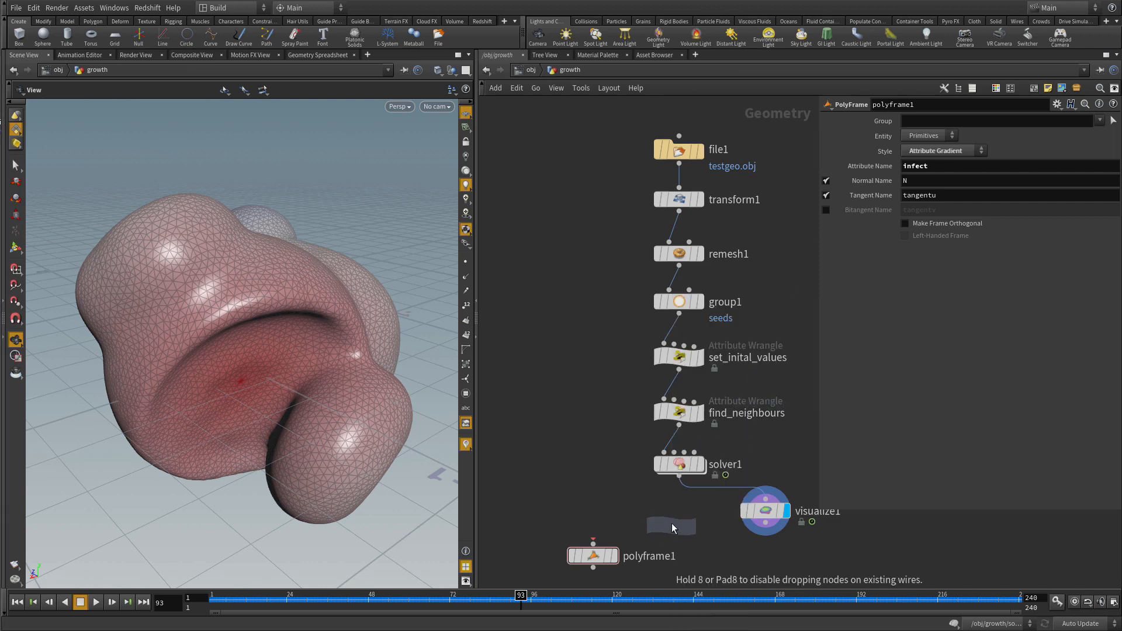
click(672, 523)
click(679, 476)
click(657, 508)
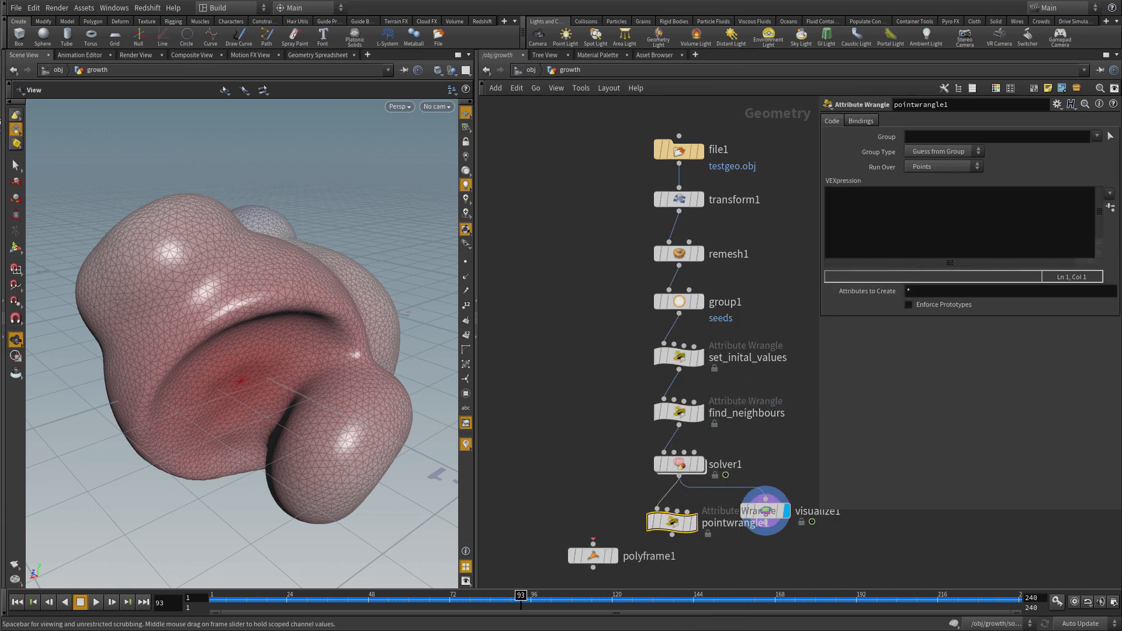
click(873, 231)
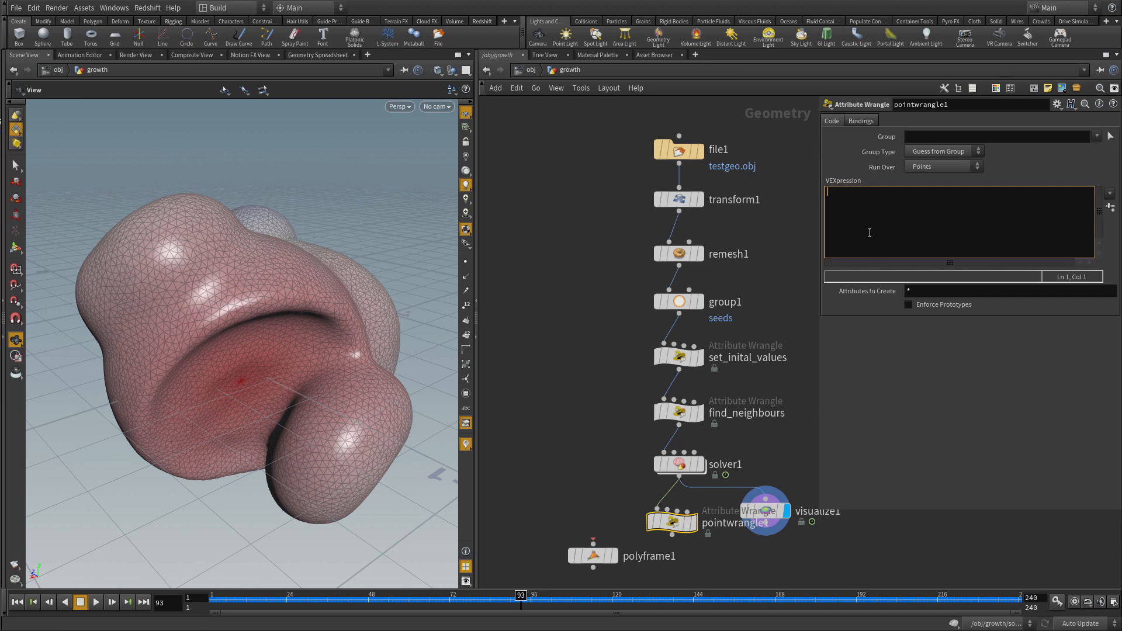
text(v)
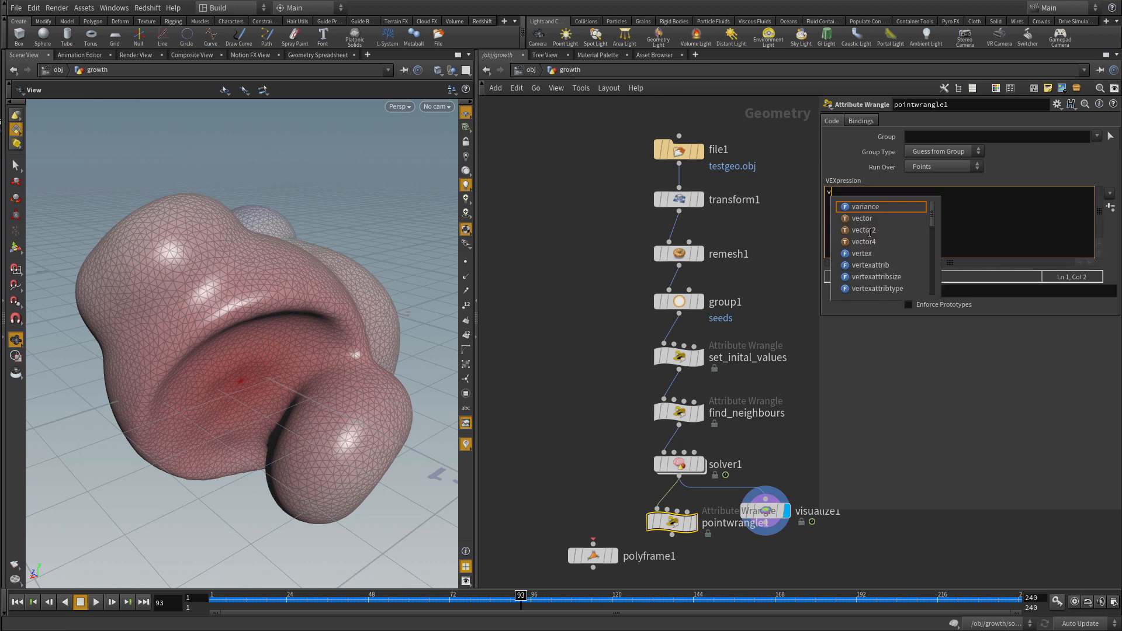
text(@)
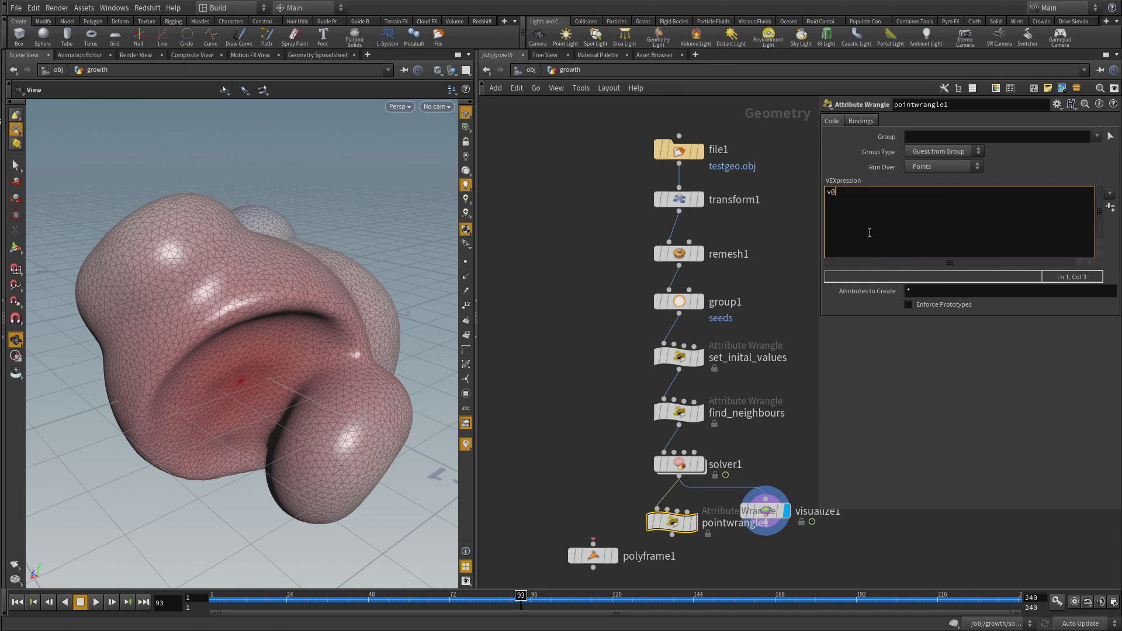
text(grad )
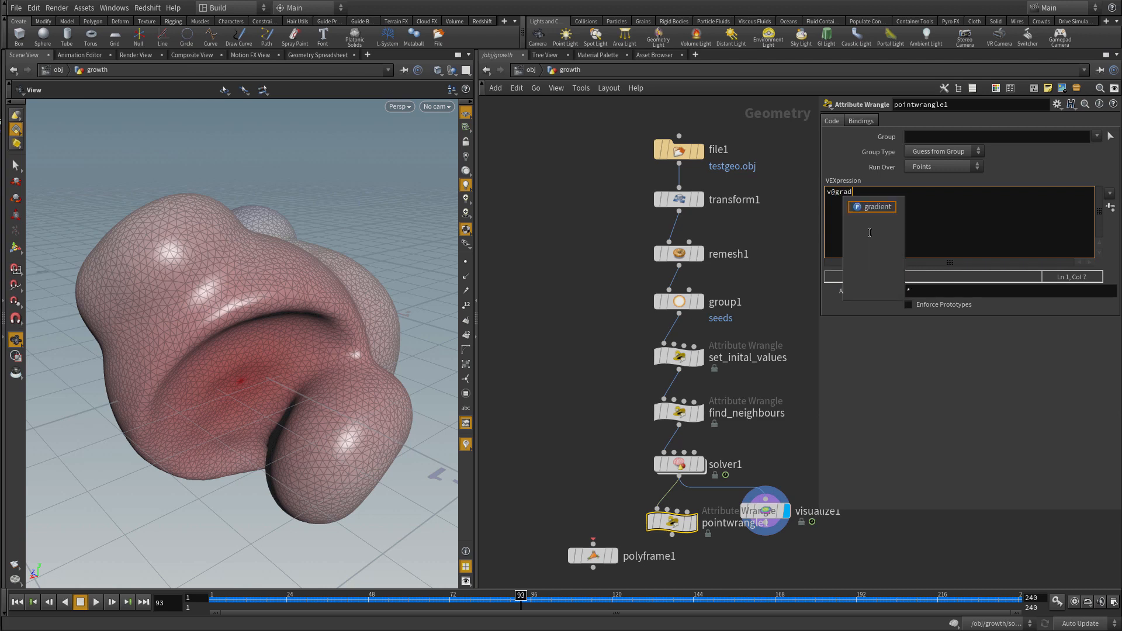
text(= set(@infect, 0, 0);)
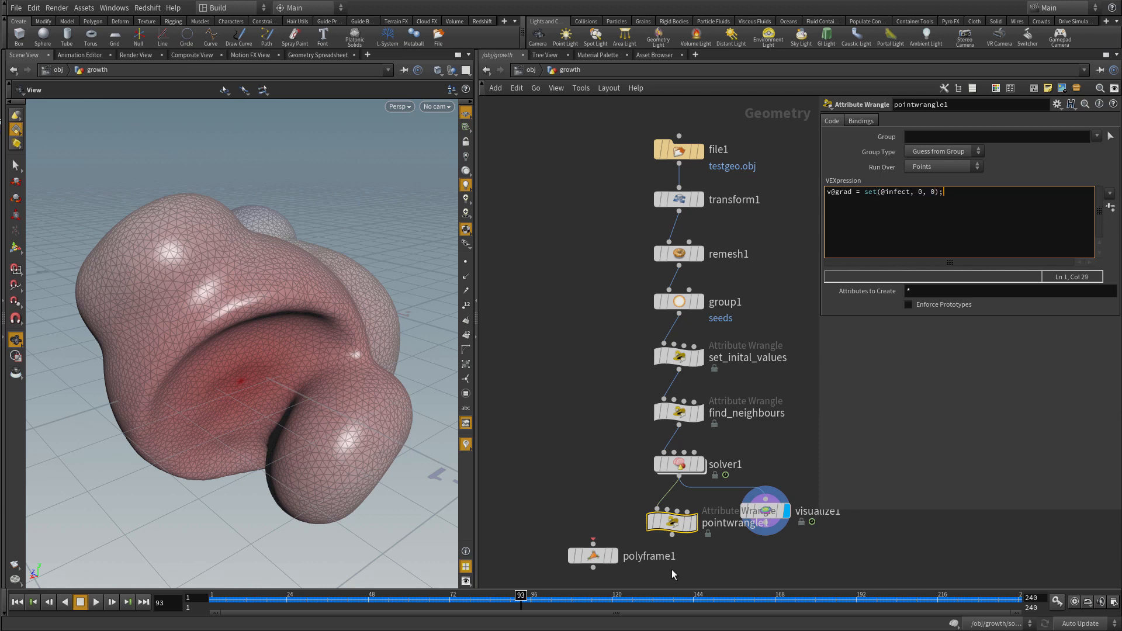
mouse_move(599, 562)
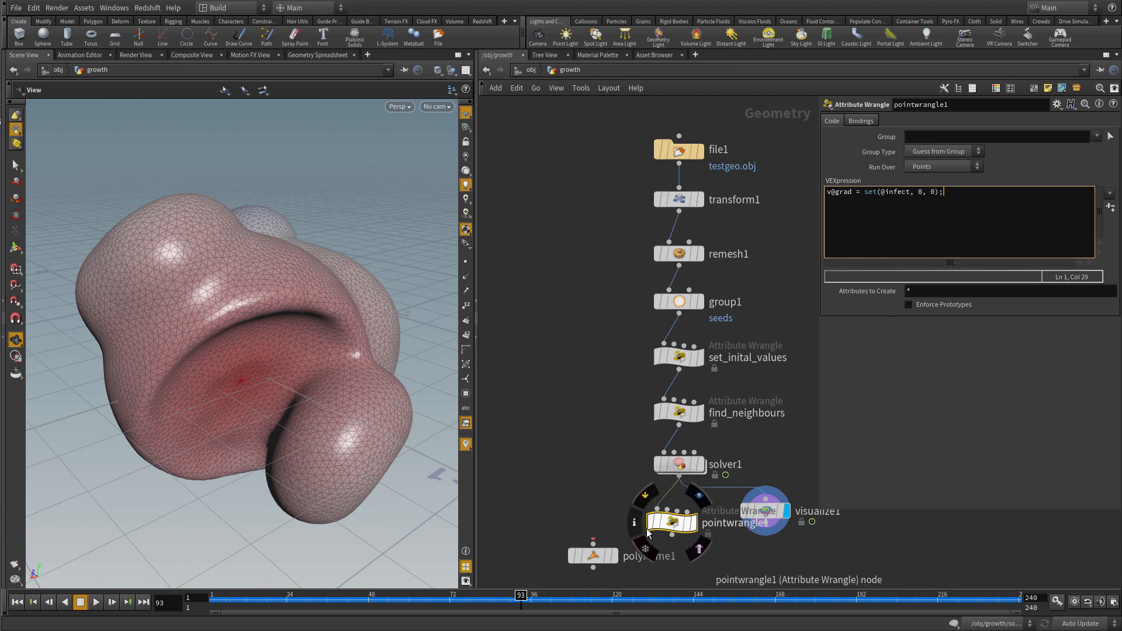
Step: Rename the wrangle below solver1 as set_grad_from_infect, moving polyframe1 closer beneath it
middle_drag(727, 554, 697, 434)
drag(575, 443, 645, 465)
click(709, 404)
drag(742, 405, 601, 411)
text(set_)
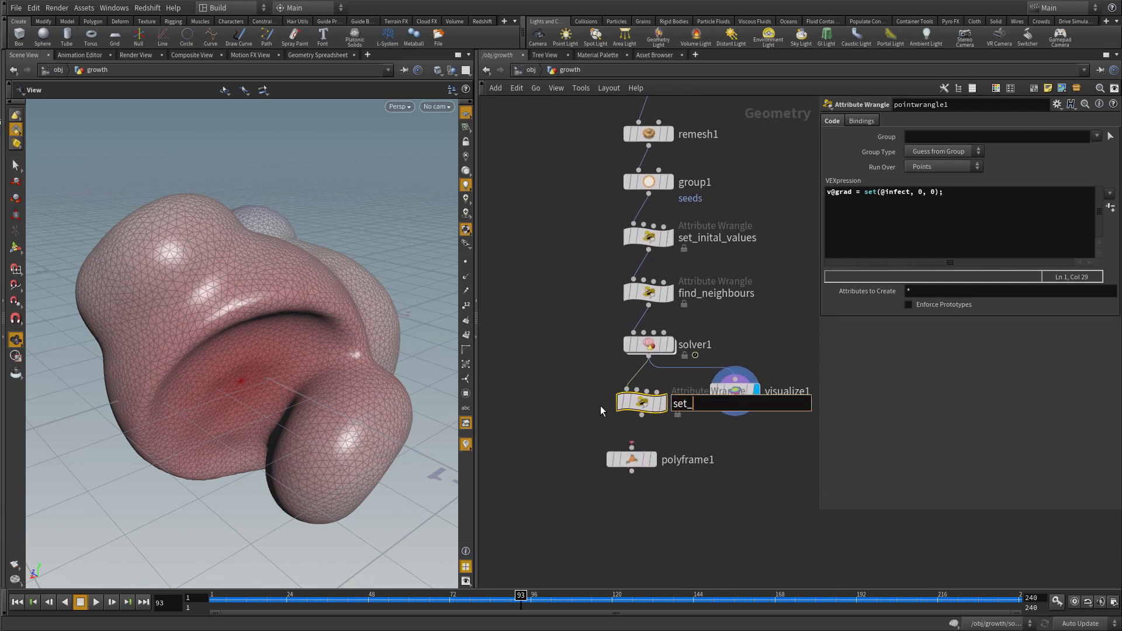
text(grad_from_infect)
key(Return)
Step: Connect set_grad_from_infect to polyframe1, align polyframe1 beneath it and display polyframe1's result
click(641, 414)
click(631, 446)
drag(632, 460, 643, 452)
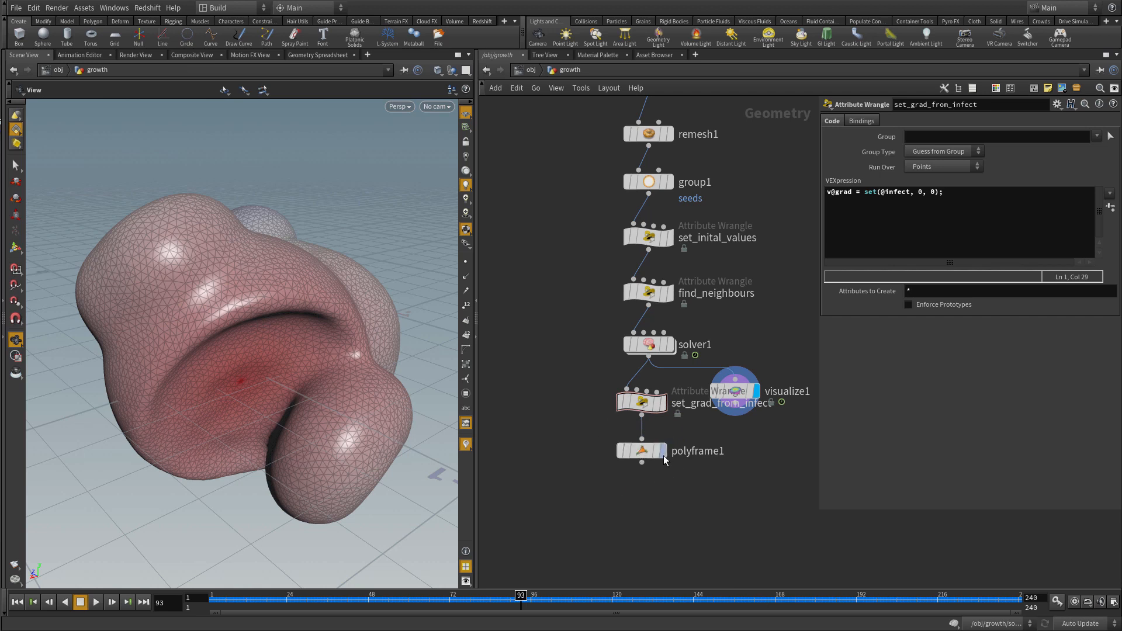
click(663, 451)
click(652, 455)
Step: Set polyframe1's attribute name to grad and disable its normal output
click(928, 165)
text(grad)
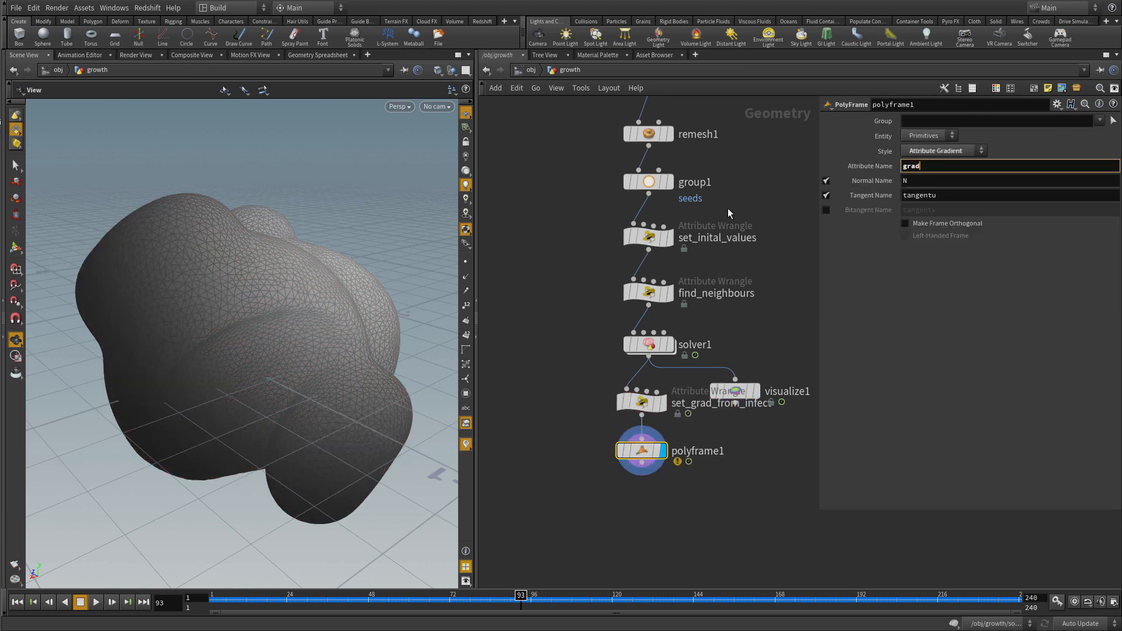
key(Return)
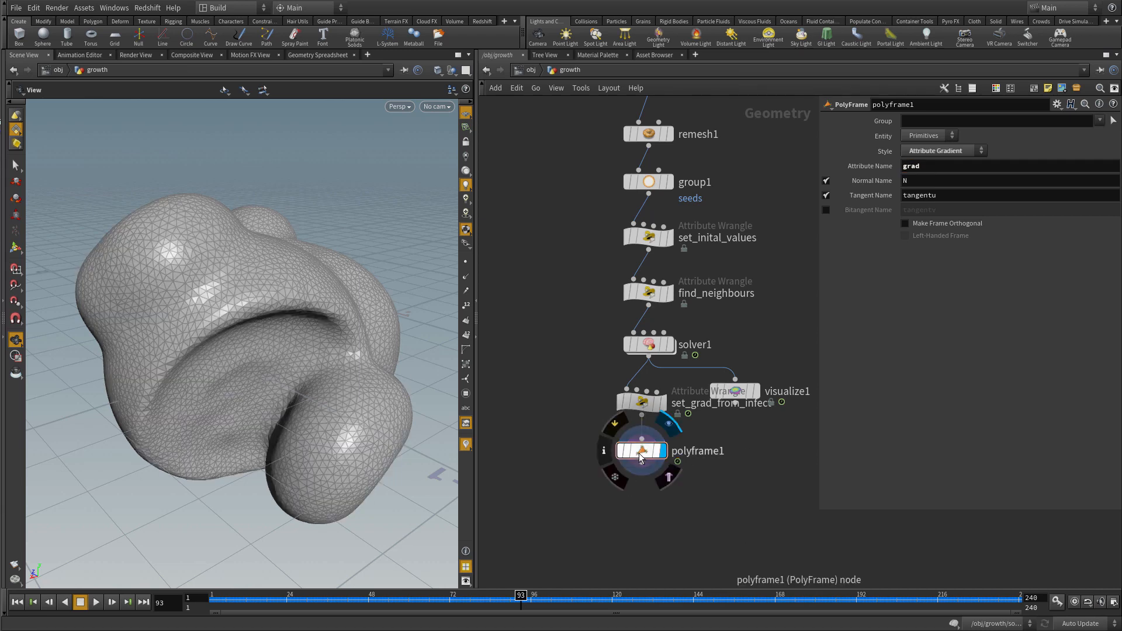
click(826, 180)
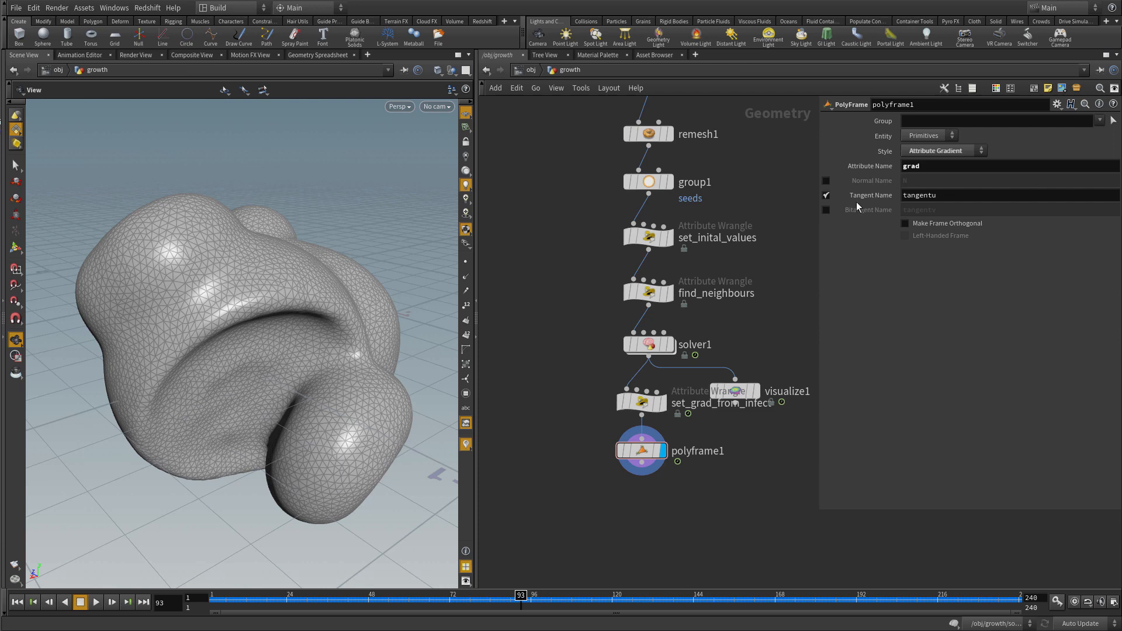
Step: Examine polyframe1's point and vertex attributes in the Geometry Spreadsheet, hiding all point attributes, and return to the scene view
click(321, 55)
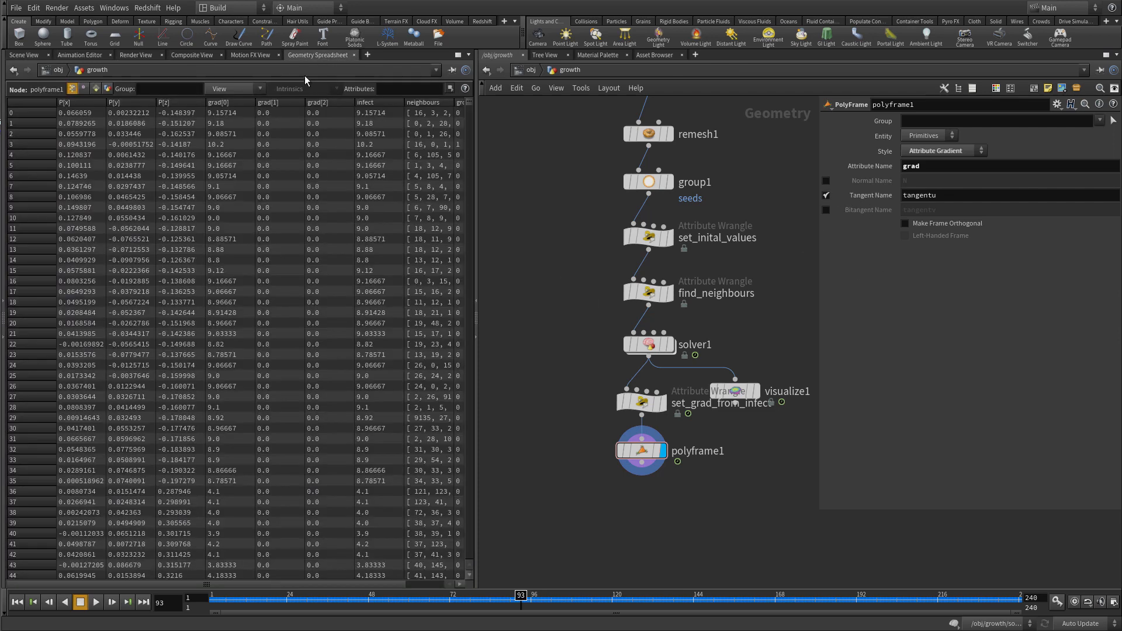
click(233, 91)
click(236, 131)
click(229, 89)
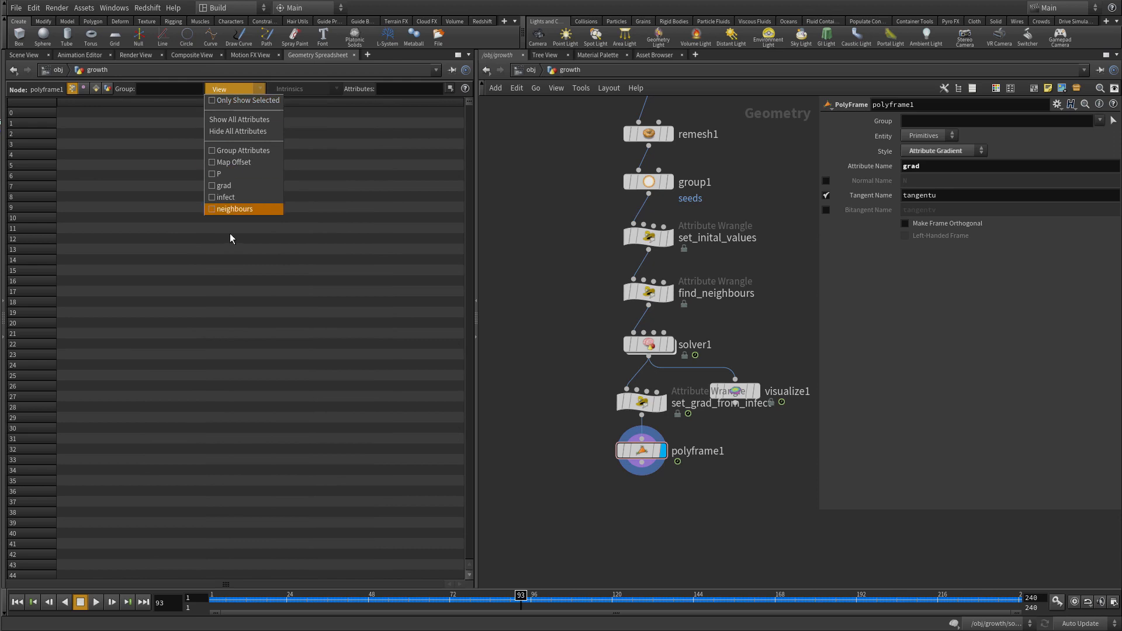
click(84, 89)
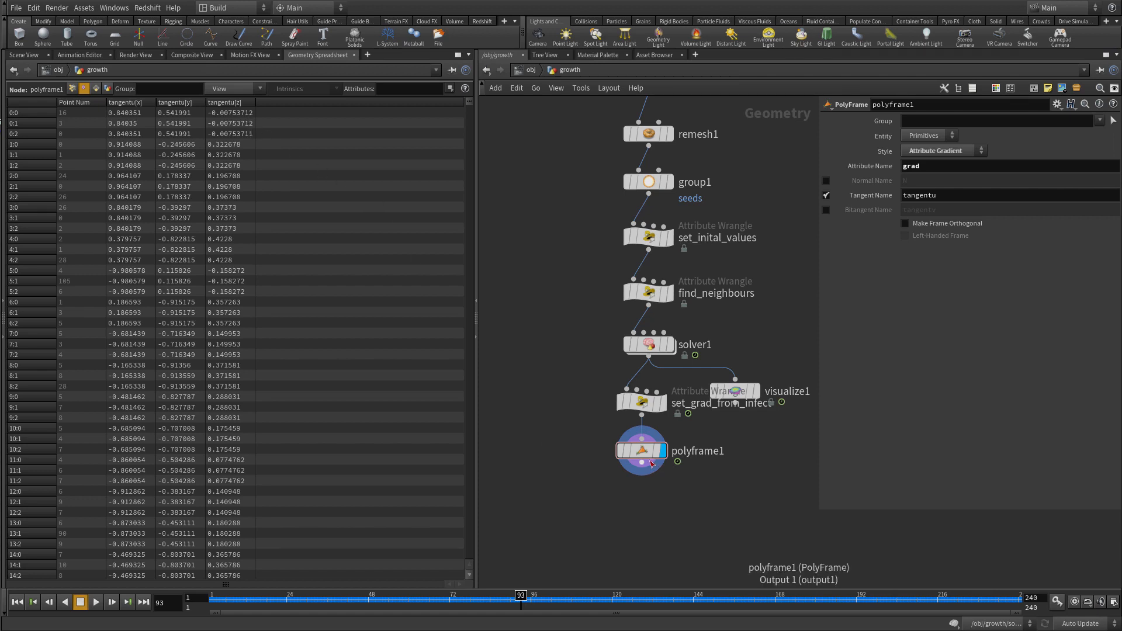
mouse_move(651, 460)
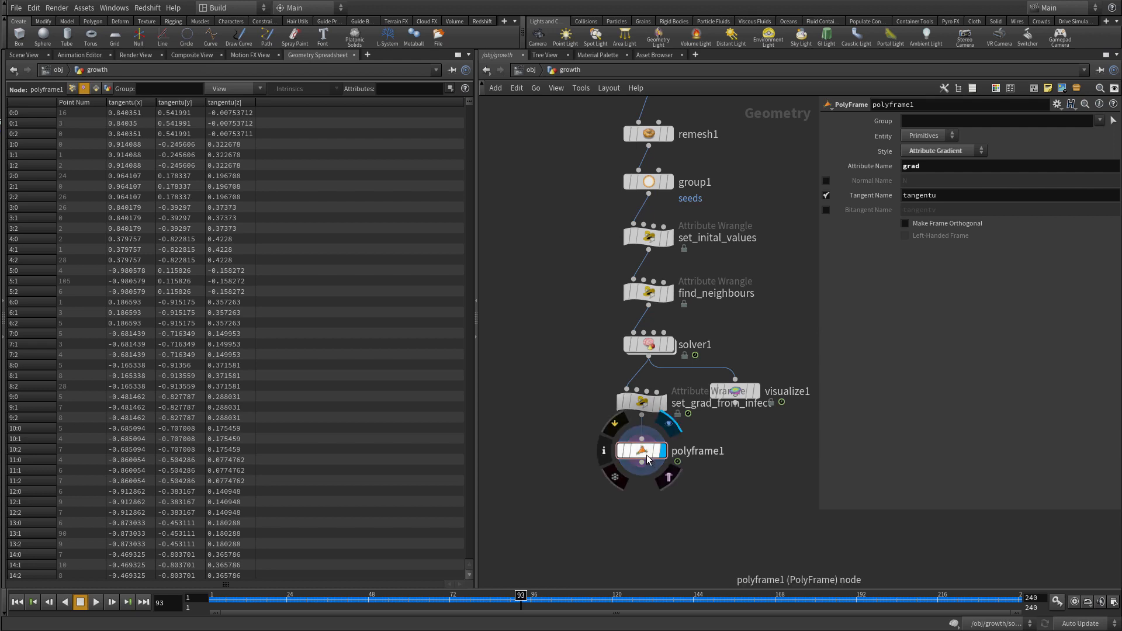
click(72, 88)
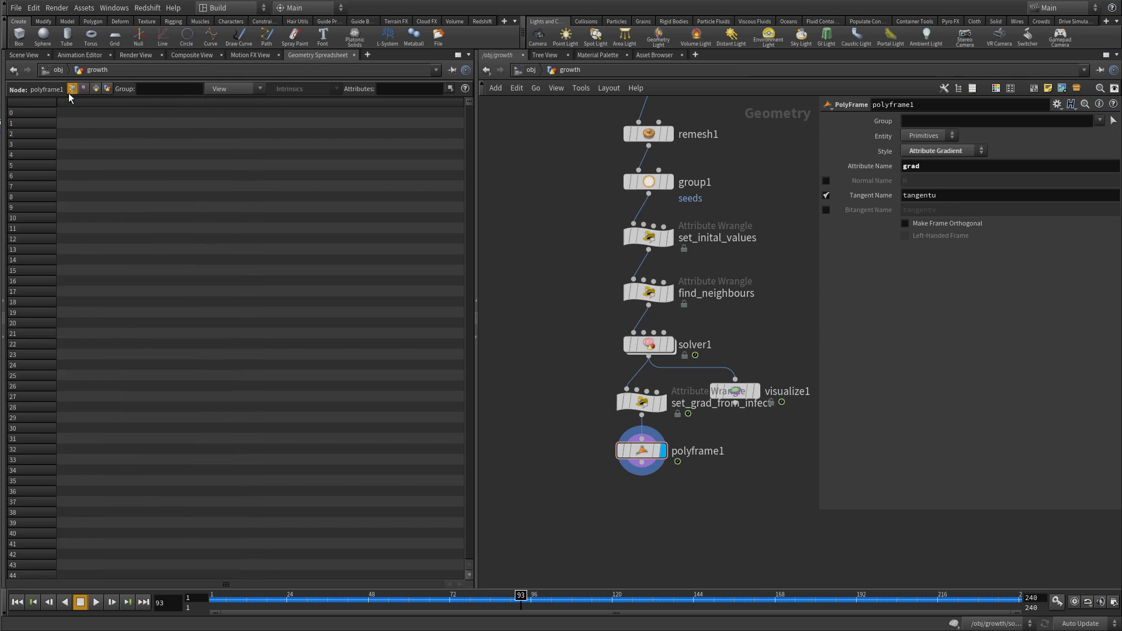
click(23, 55)
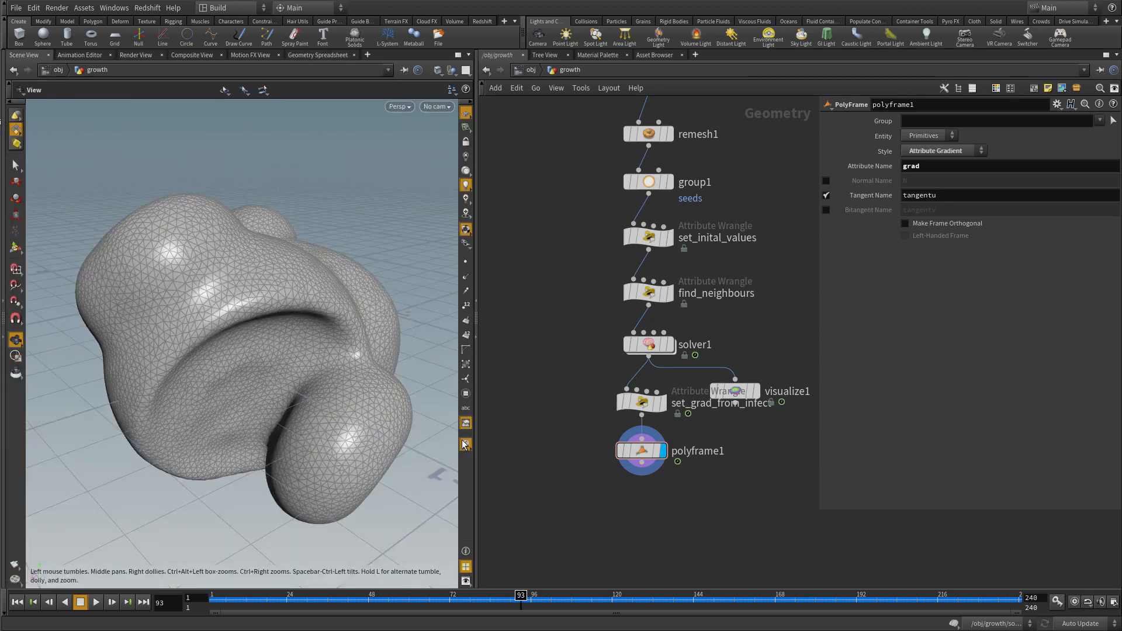
Step: Add a Marker visualizer to the scene with class Vertex and attribute tangent
click(465, 444)
click(578, 408)
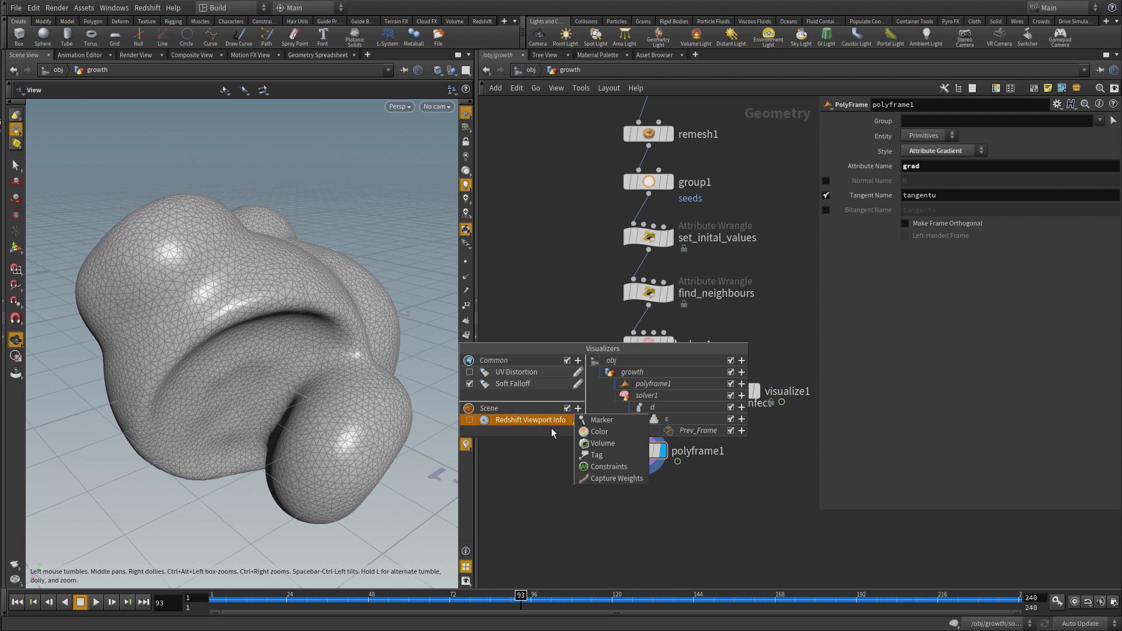
click(610, 420)
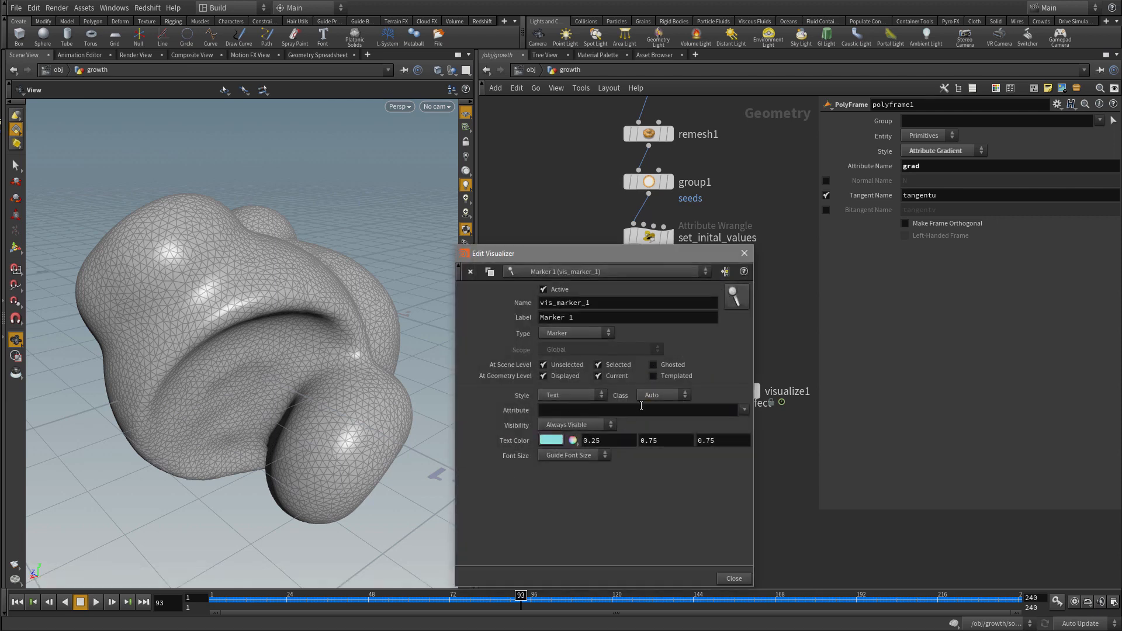
click(666, 395)
click(651, 406)
click(561, 410)
text(tangent)
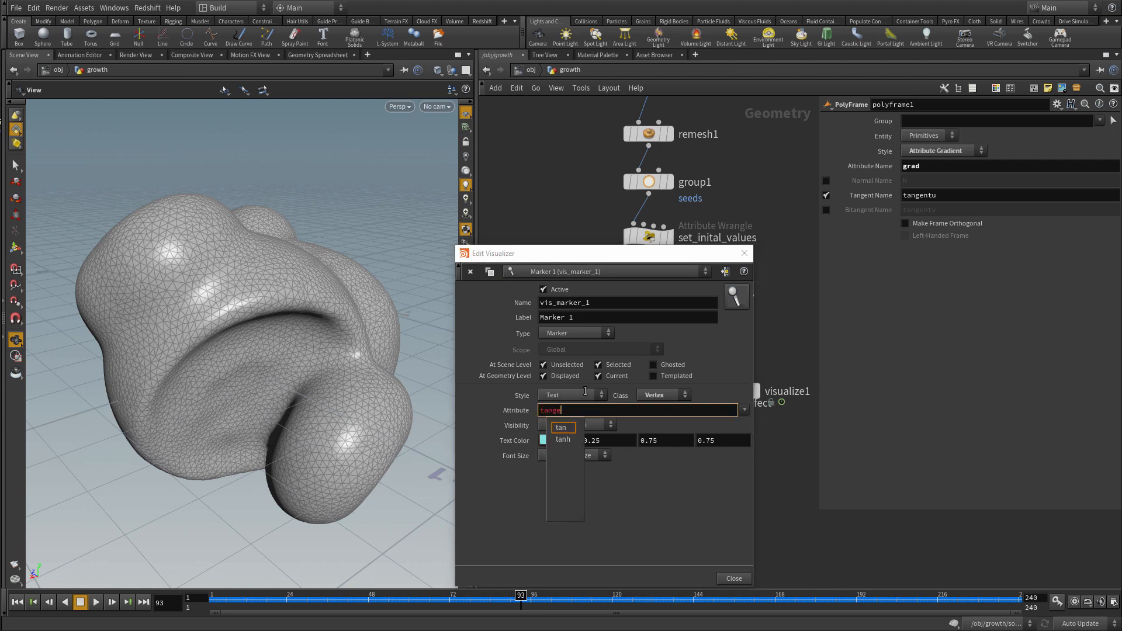
Step: Set the marker visualizer's style to Vector and change polyframe1's tangent name to tangent
click(570, 396)
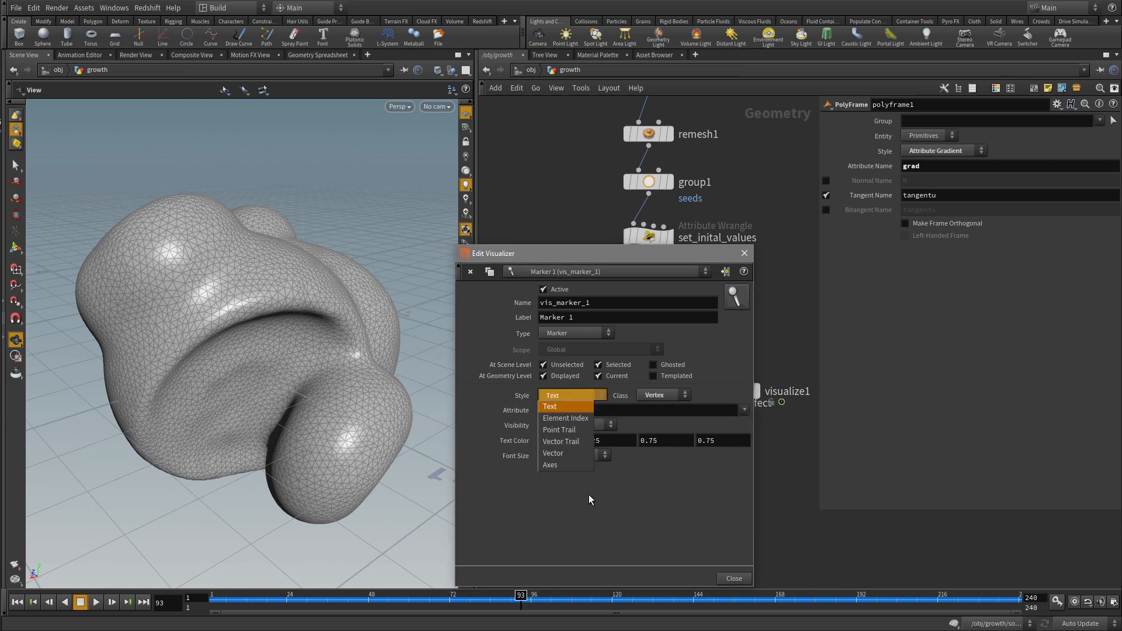
click(573, 455)
click(734, 578)
click(942, 194)
click(557, 434)
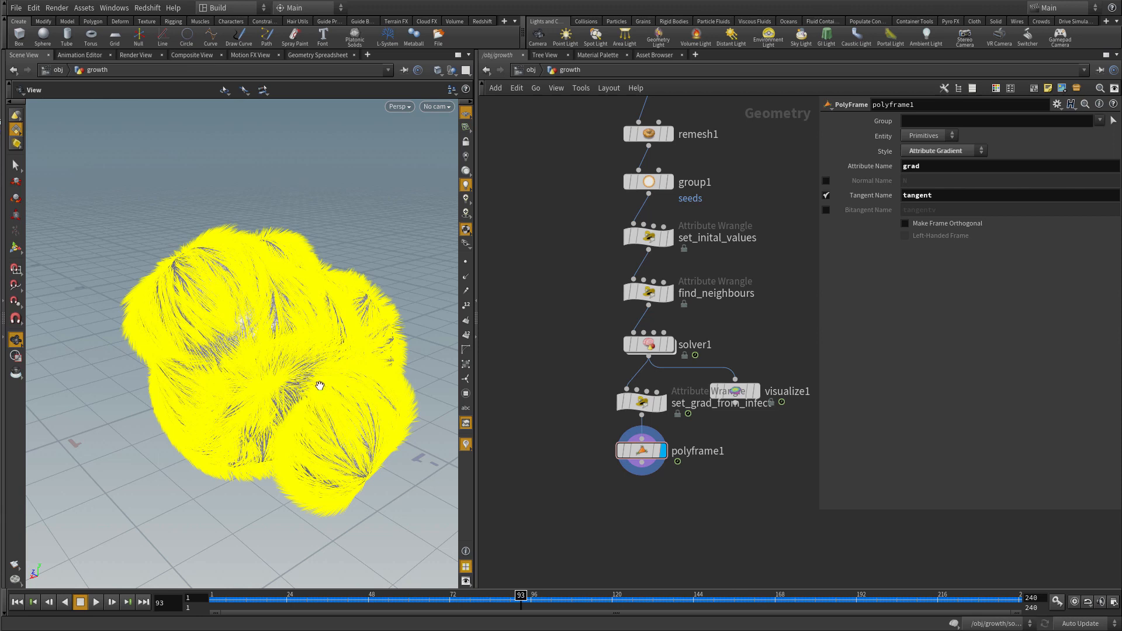
Step: Reduce the Marker 1 visualizer's length scale to 0.018
click(465, 445)
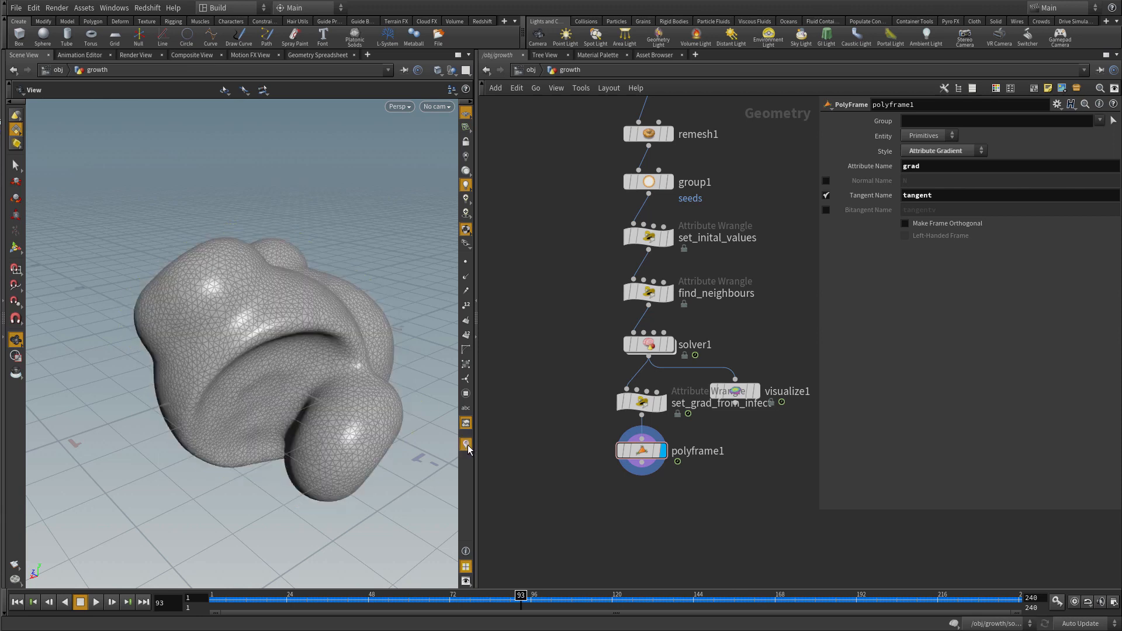
click(466, 445)
right_click(466, 445)
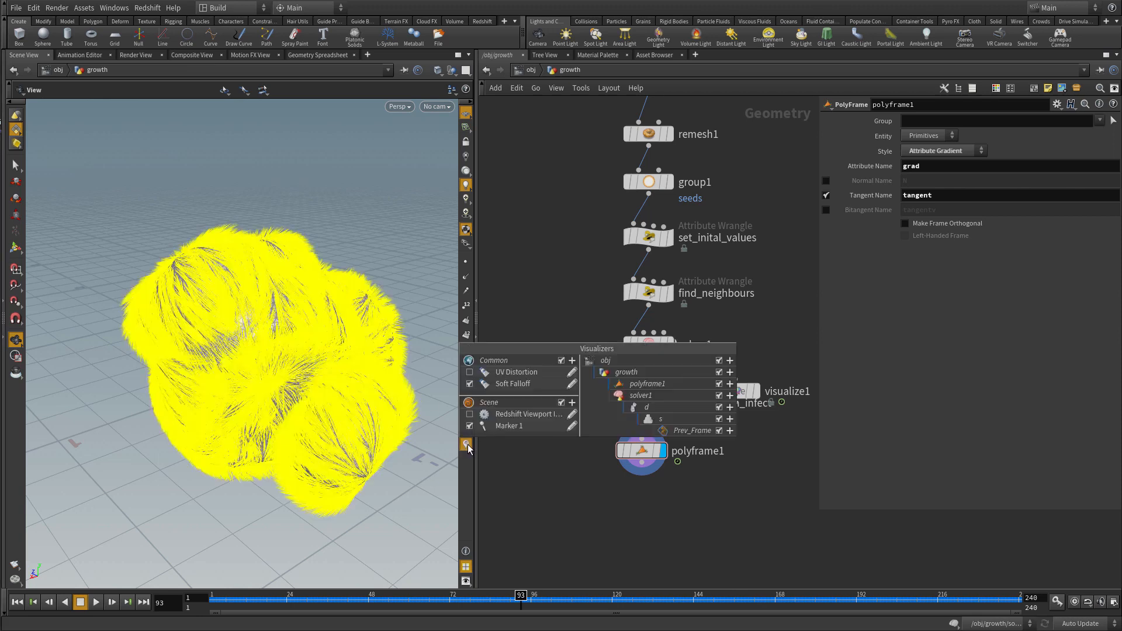
click(571, 426)
drag(606, 447, 593, 449)
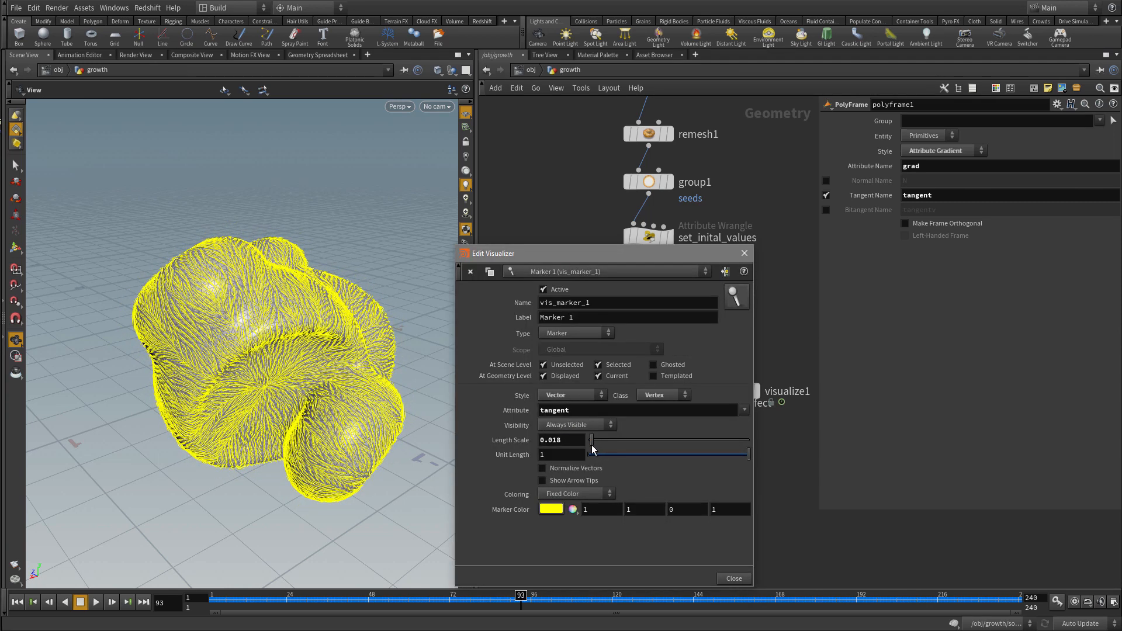
click(734, 578)
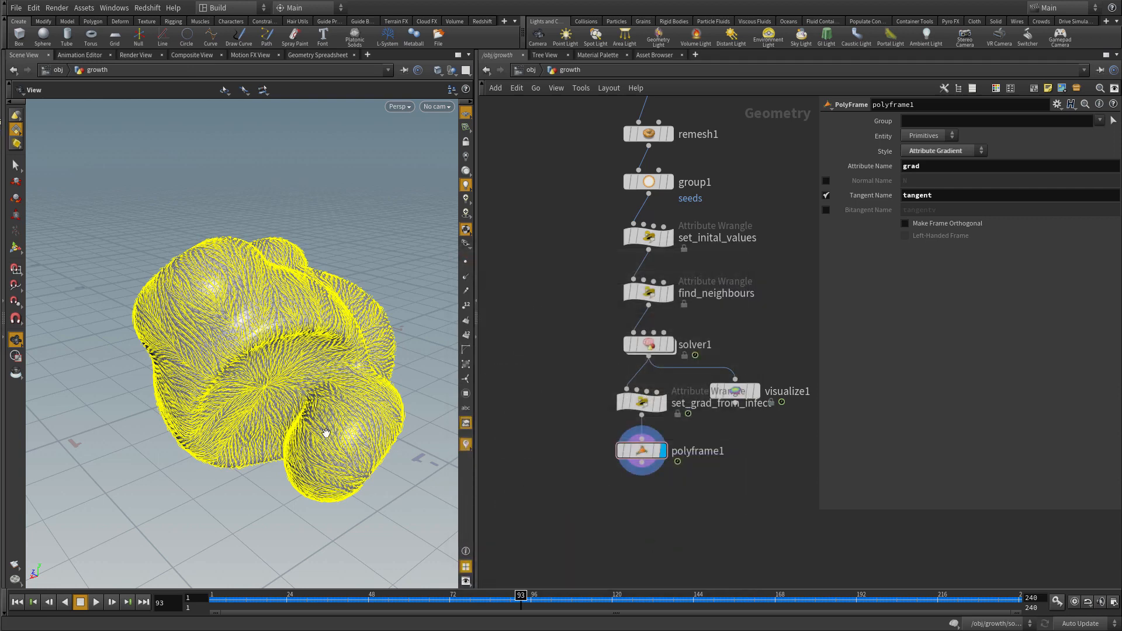
Step: Examine the direction of the tangent vectors around the cavity and across the model's surface
scroll(285, 398, up, 5)
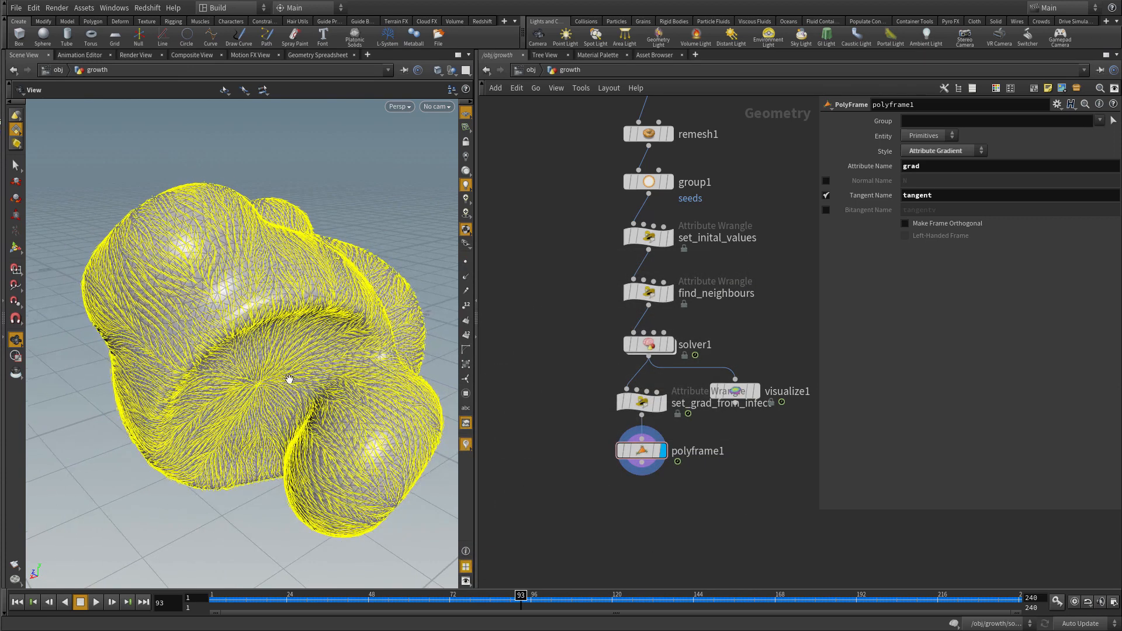
drag(234, 331, 236, 316)
right_drag(235, 316, 256, 295)
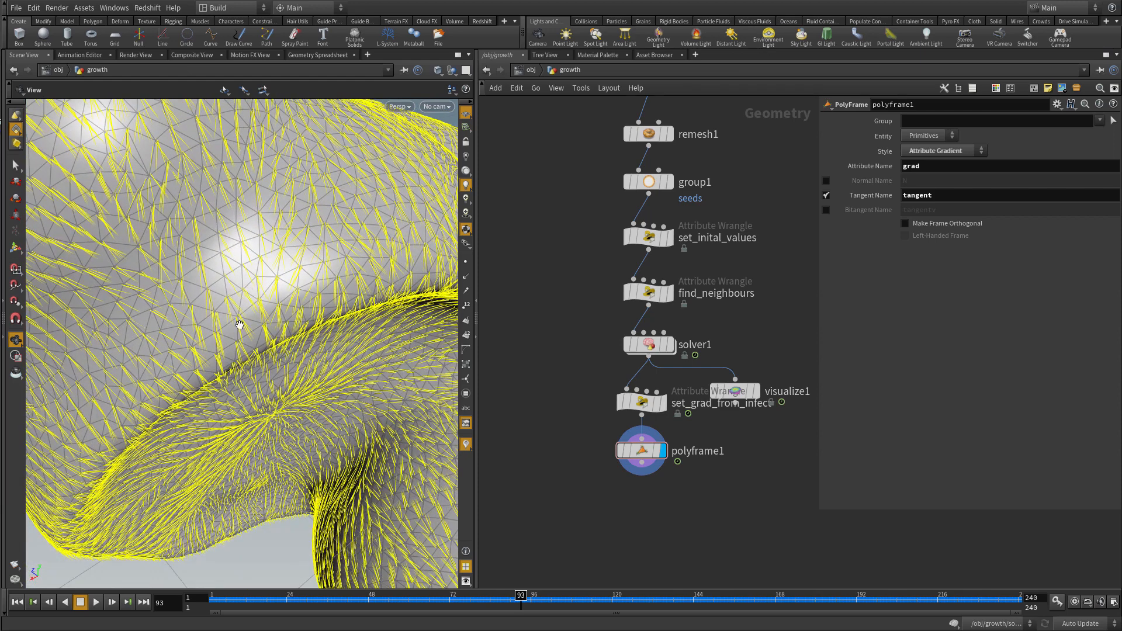
drag(238, 325, 235, 319)
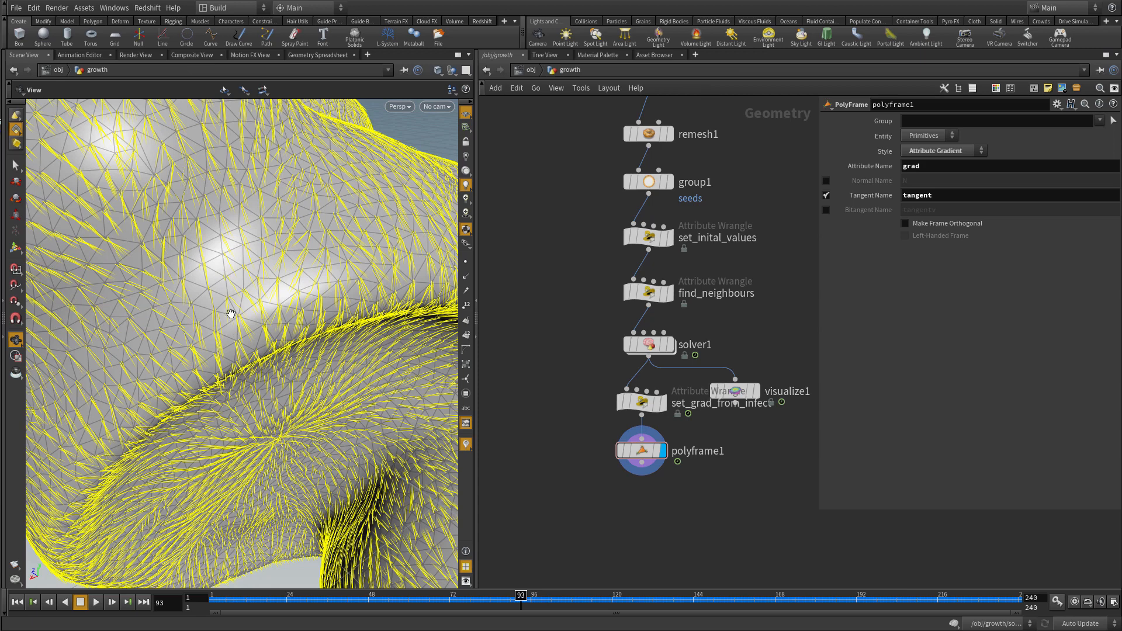
right_drag(296, 291, 269, 323)
drag(268, 323, 273, 380)
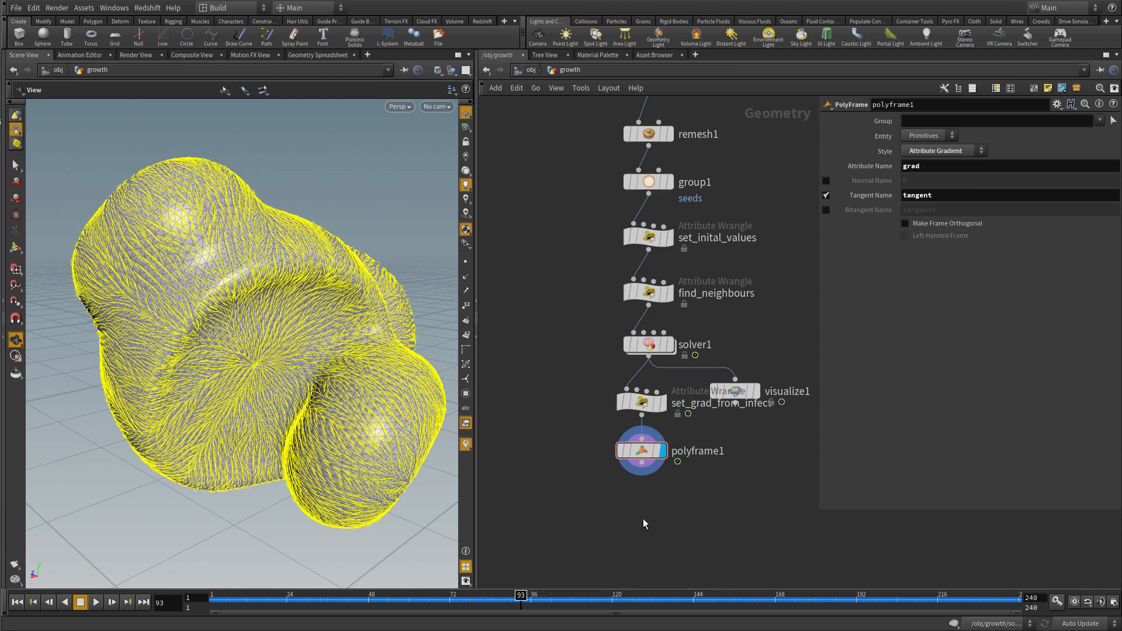
Step: Add and display an Attribute Promote node below polyframe1 that promotes tangent from Vertex to Point
key(Tab)
text(promote)
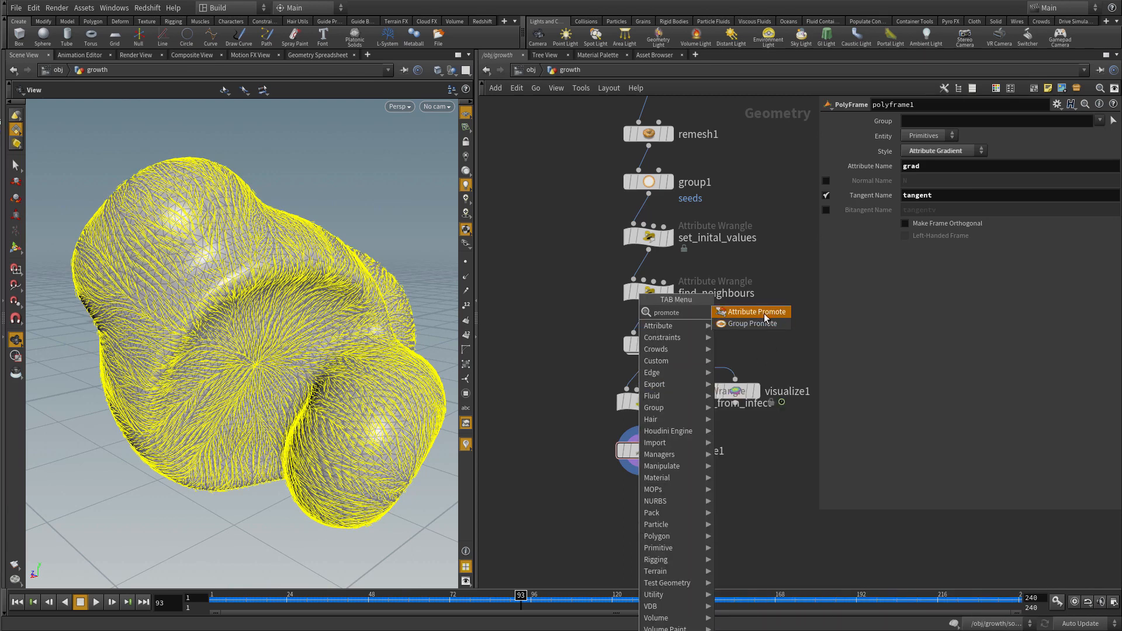
key(Return)
click(641, 497)
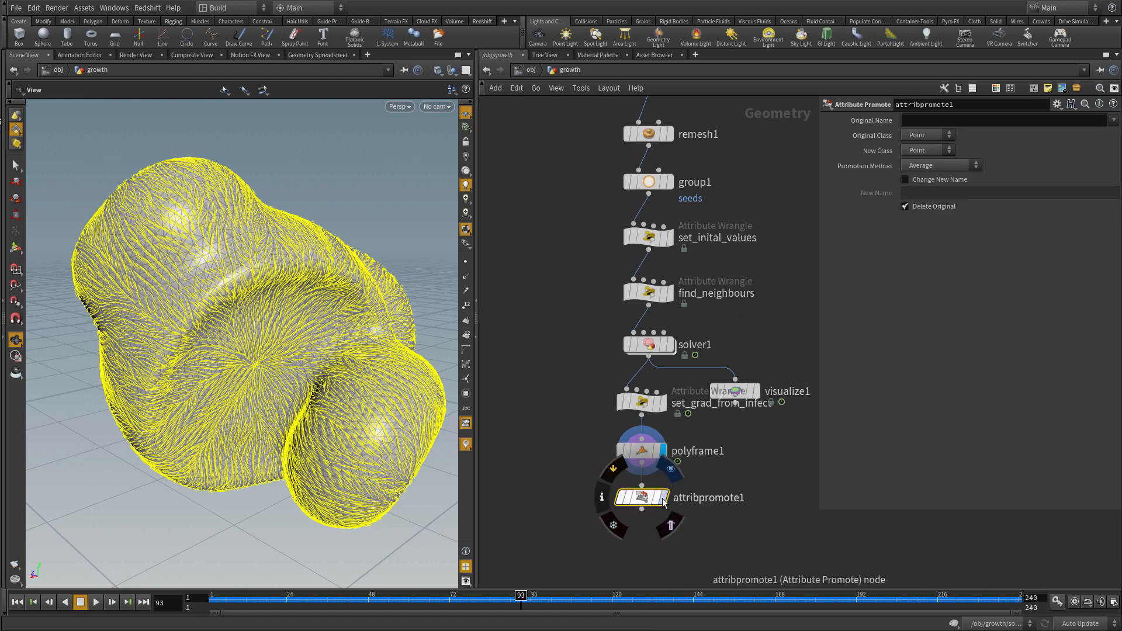
click(934, 121)
text(tangent)
click(924, 135)
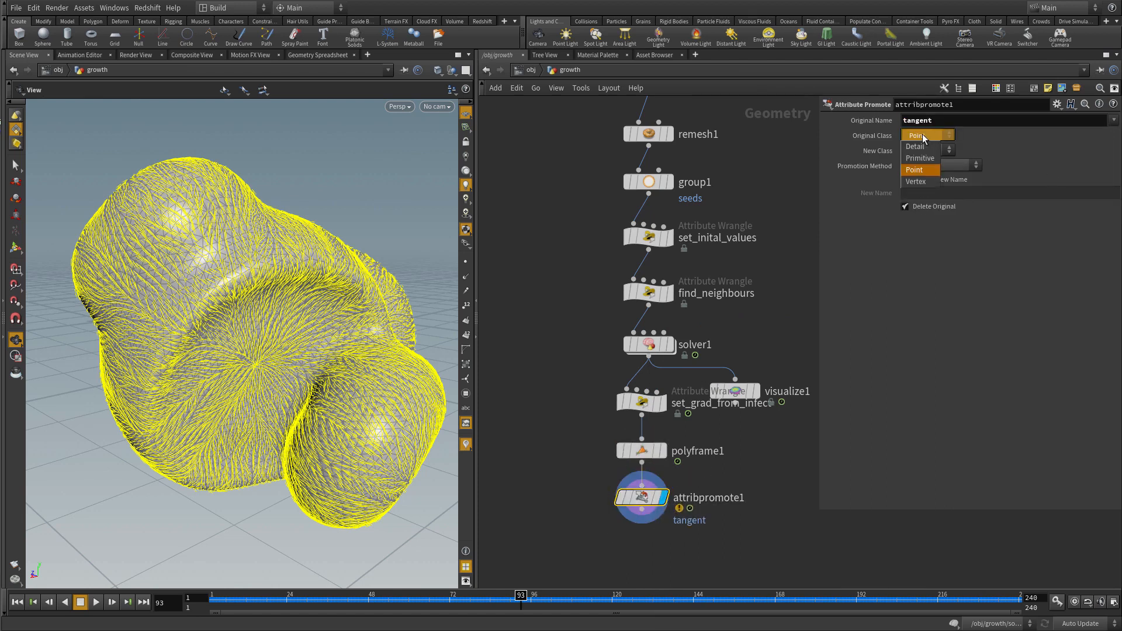
click(926, 166)
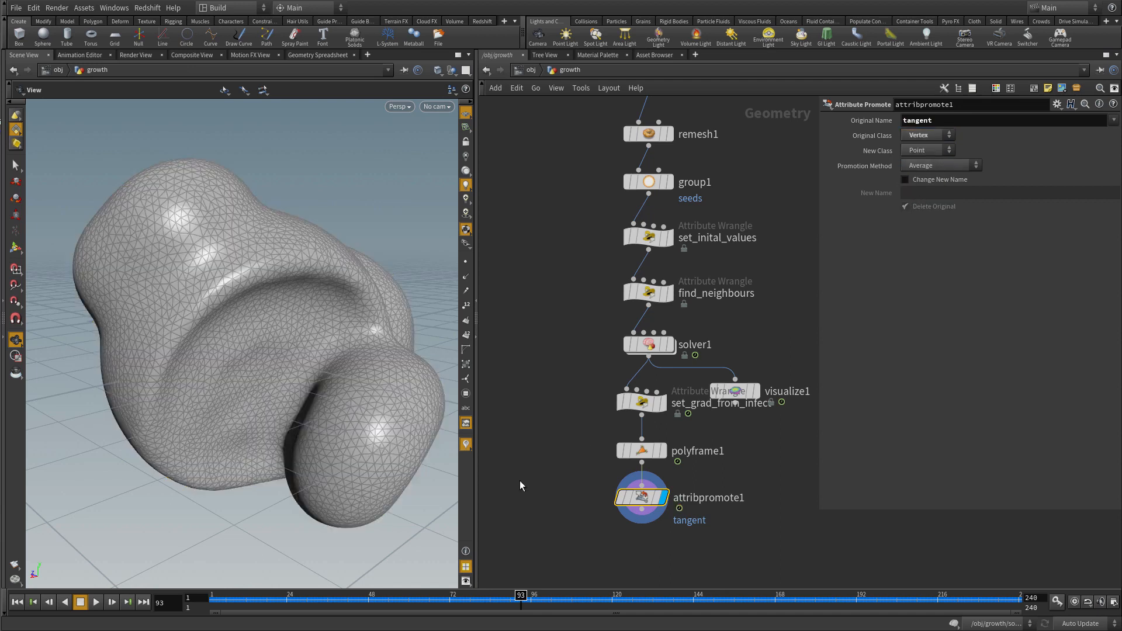
Step: Change the Marker 1 visualizer's class to Point and check the promoted tangent vectors on the model
click(466, 444)
click(572, 427)
click(677, 395)
click(658, 421)
click(735, 578)
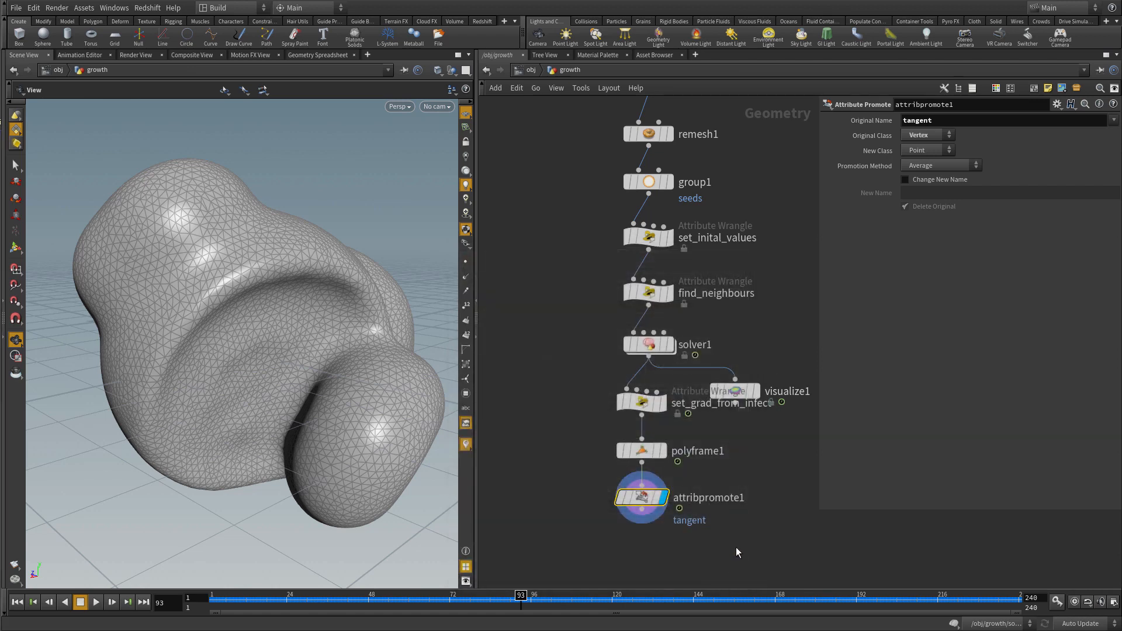
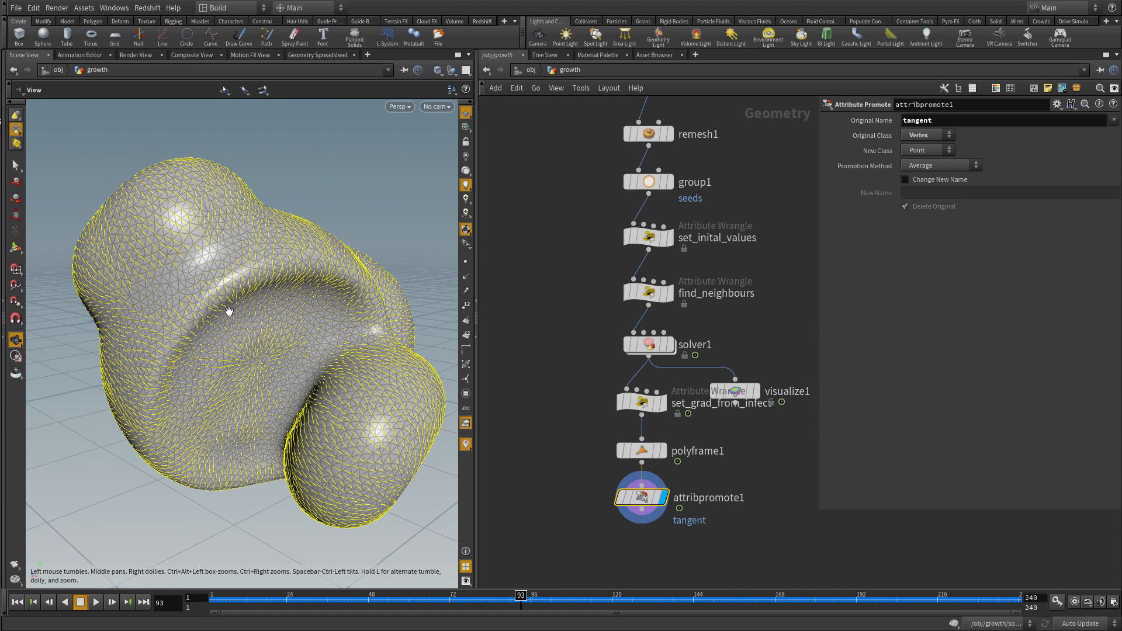
drag(228, 308, 246, 338)
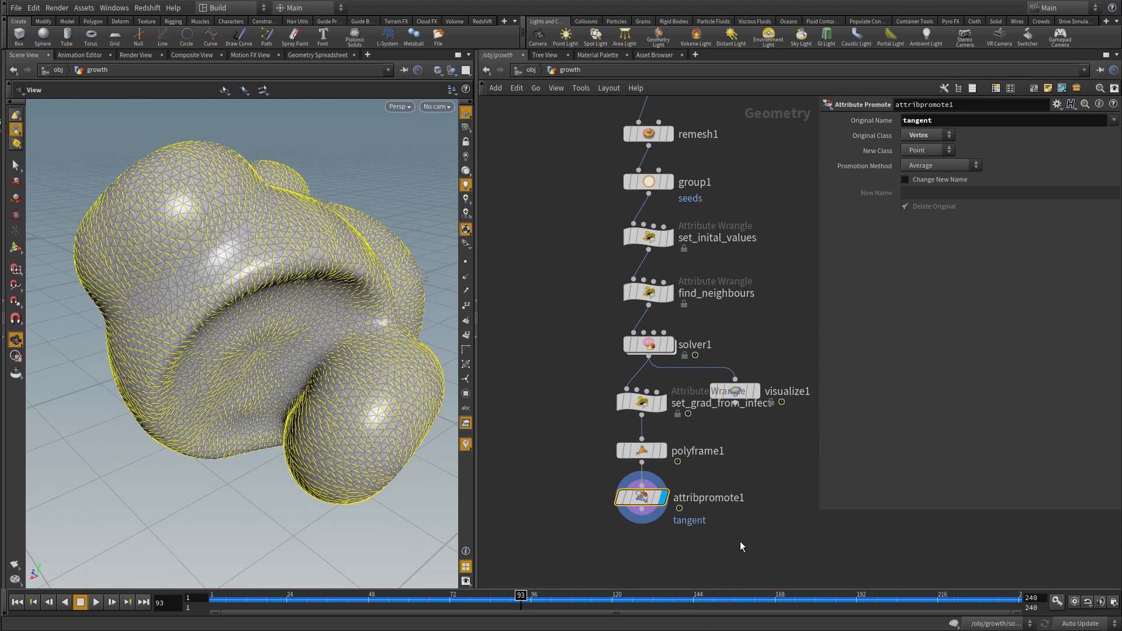
Step: Add a Point VOP below attribpromote1, connected to its output
middle_drag(740, 541, 724, 416)
key(Tab)
text(vop)
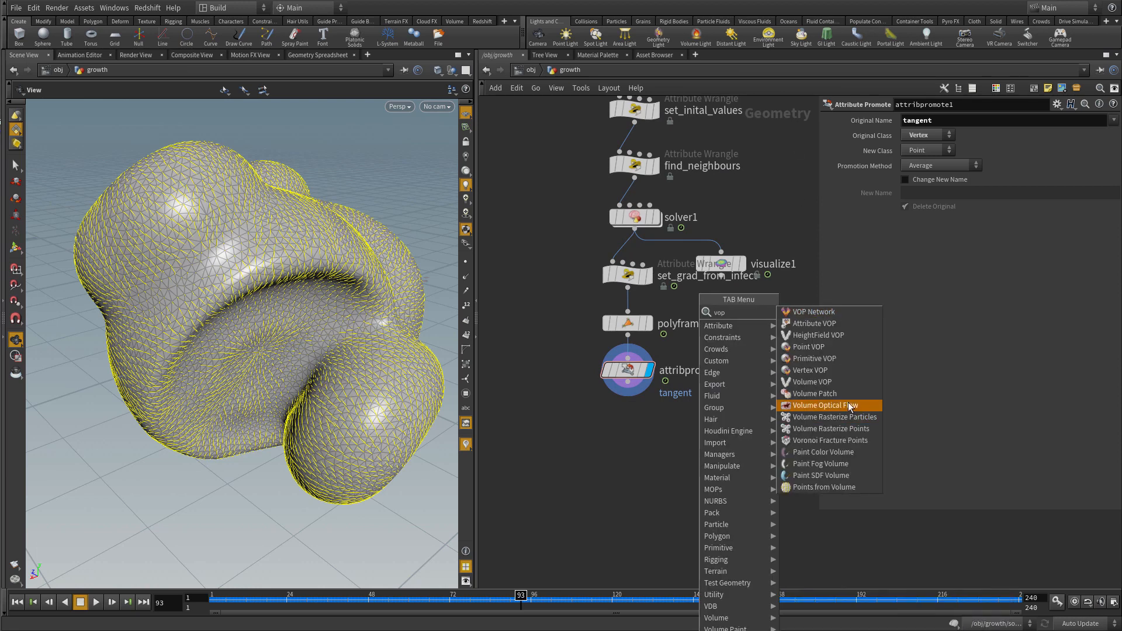
click(818, 346)
click(623, 431)
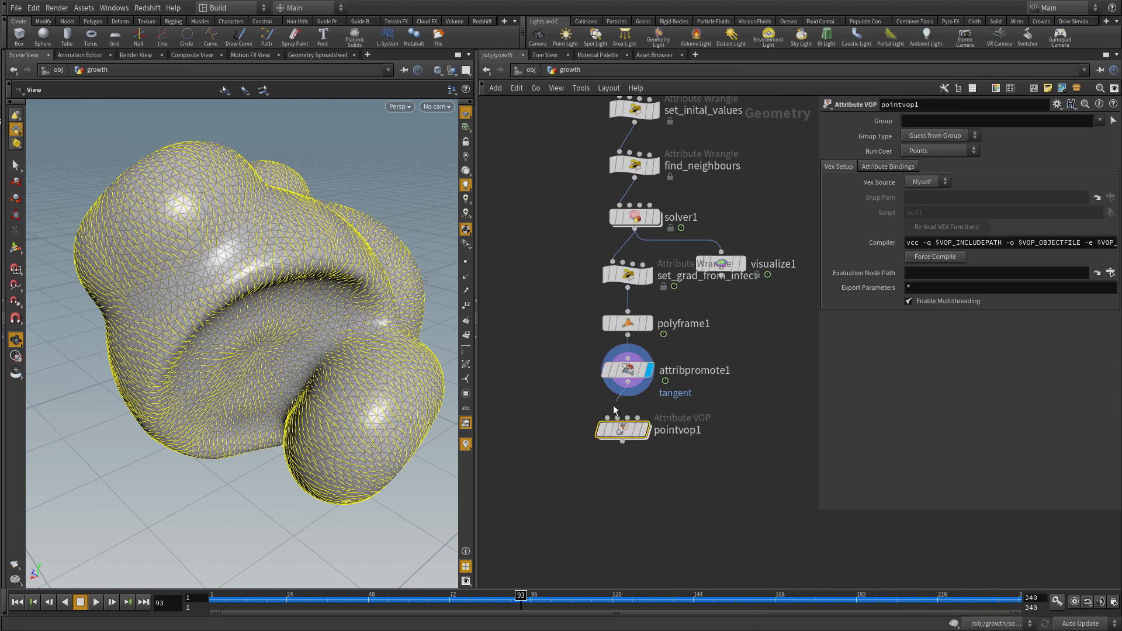
Step: Rename the new Point VOP as build_orient
double_click(678, 430)
key(ctrl+a)
text(build_orient)
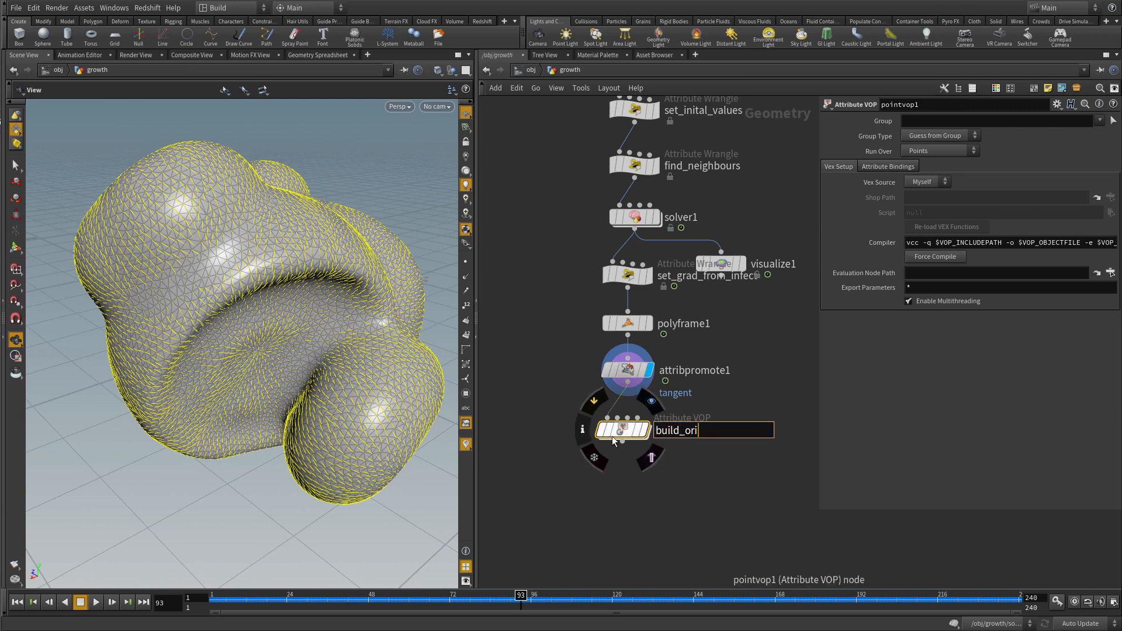
key(Return)
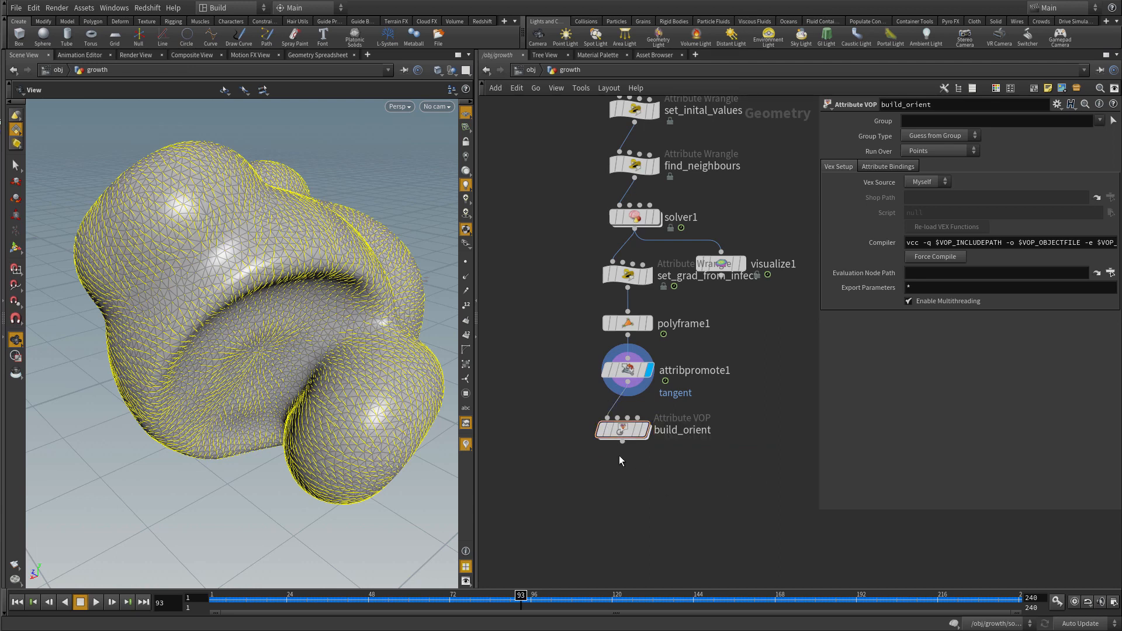
Step: Open the build_orient network and place a Bind node above the global parameters node
key(r)
double_click(616, 432)
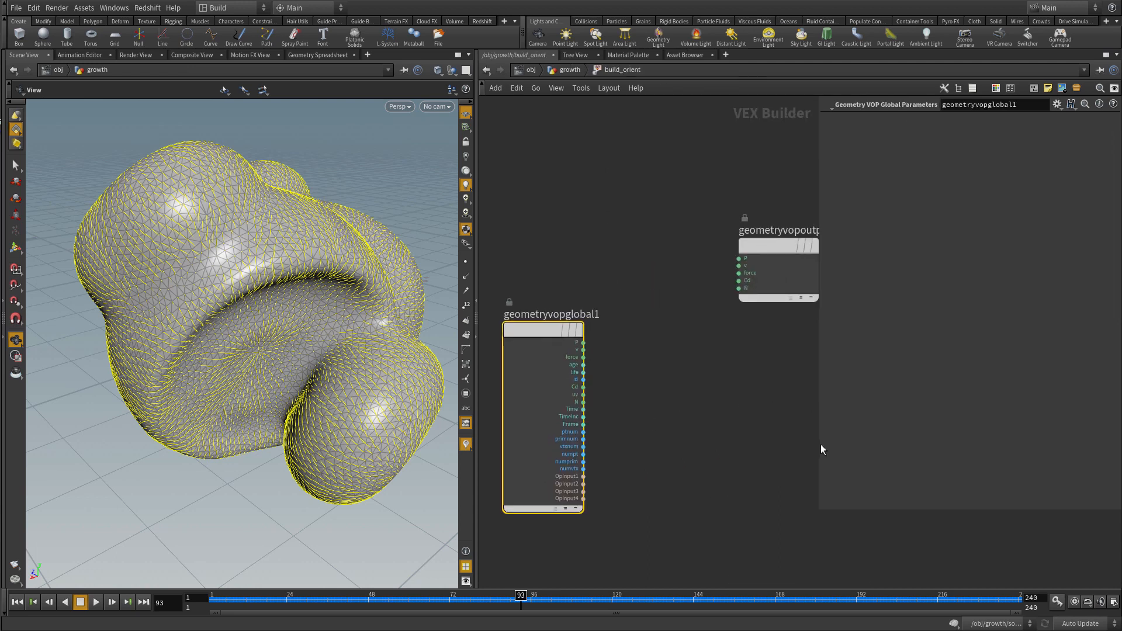
drag(819, 509, 920, 433)
click(707, 438)
key(Tab)
mouse_move(730, 425)
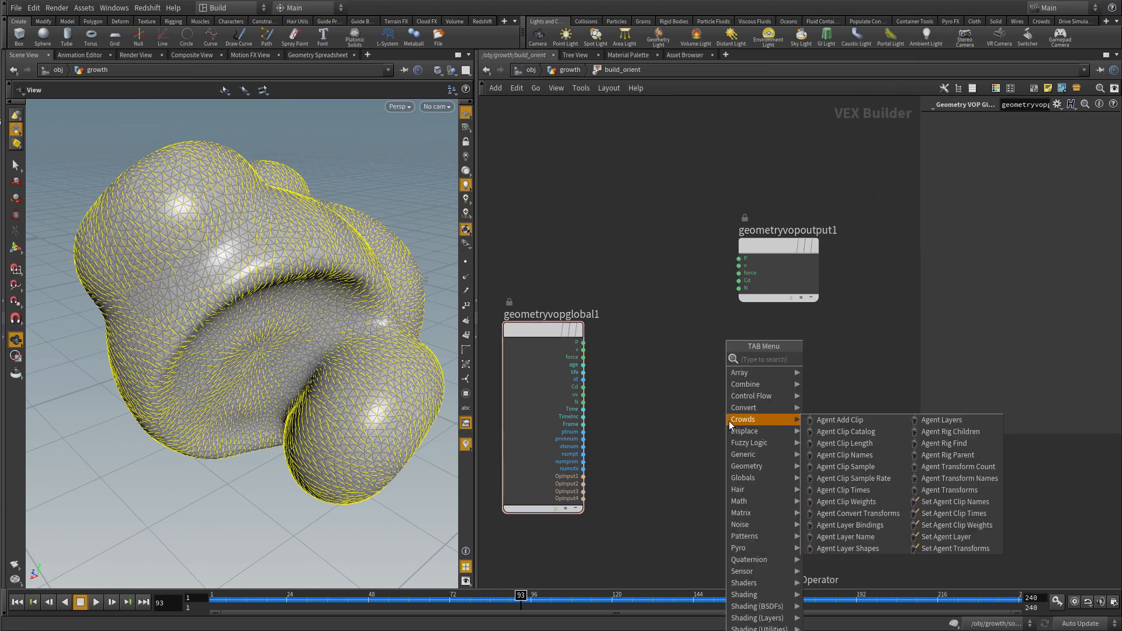
text(bind)
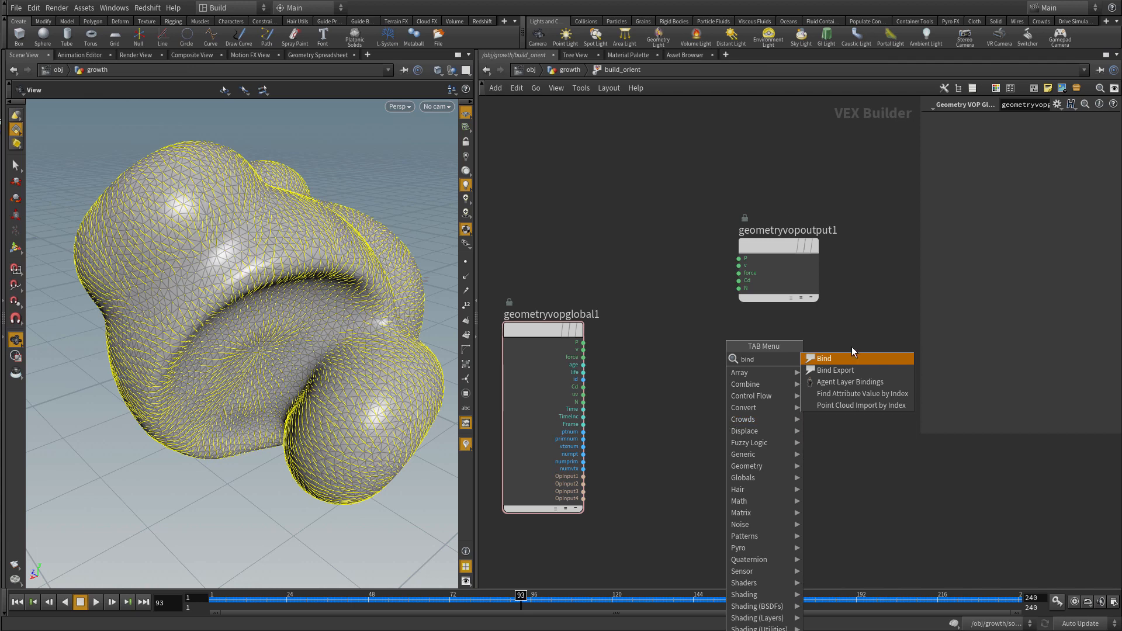
click(832, 362)
click(653, 237)
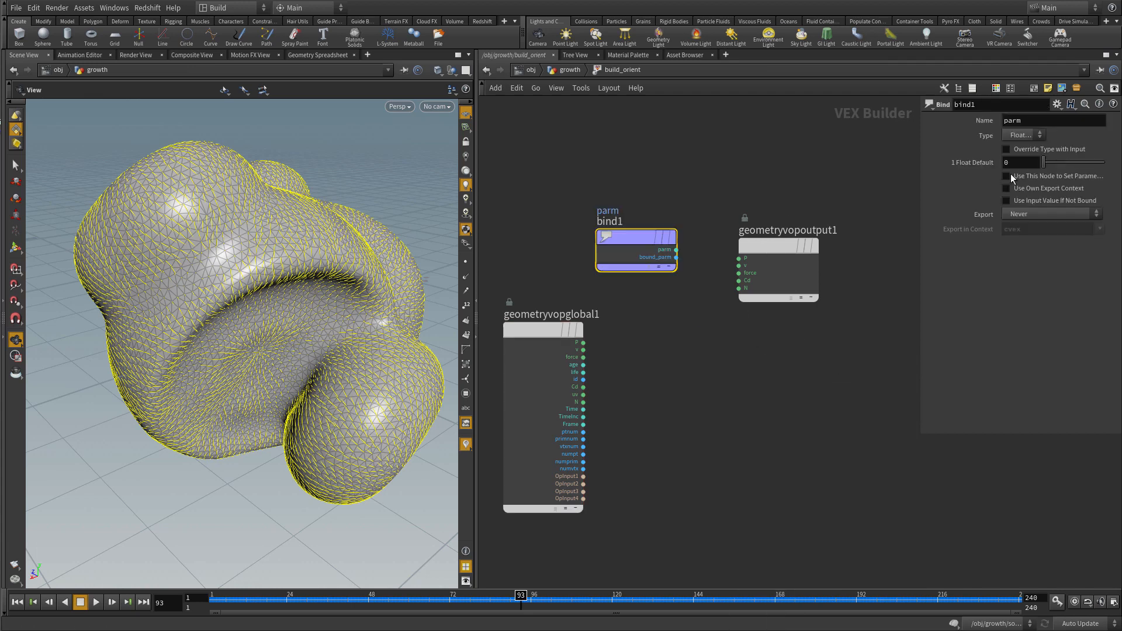
Step: Set the Bind node's type to Vector and its name to tangent
click(1025, 134)
click(1032, 230)
double_click(1033, 120)
text(tangent)
key(Return)
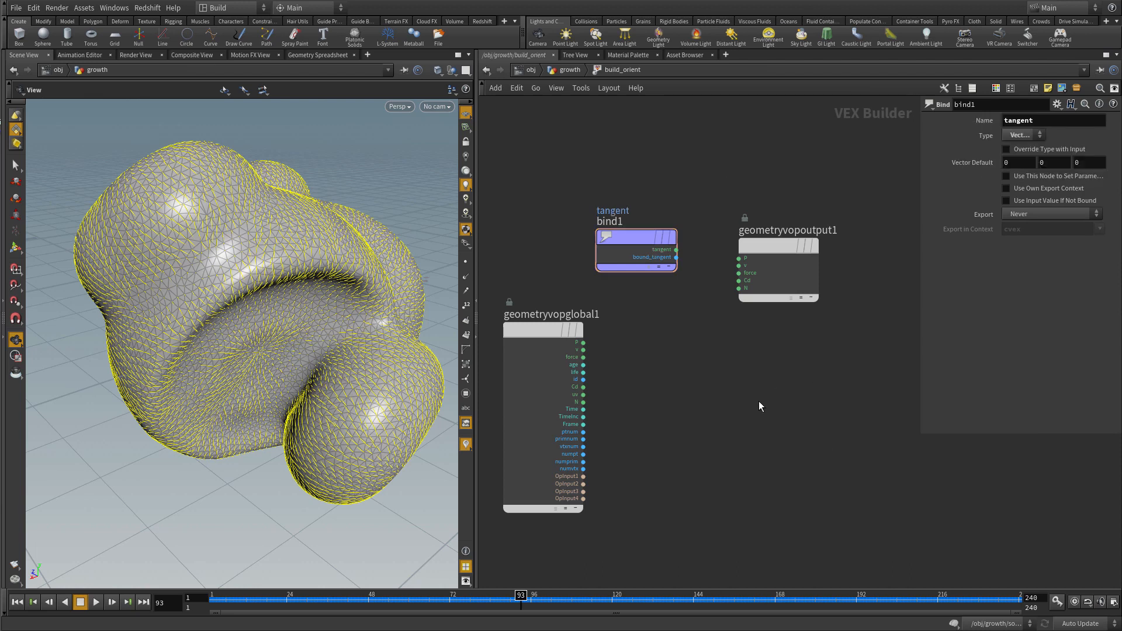
Step: Place a Cross Product node between the inputs and the geometry output node, moving the output node aside to make room
key(Tab)
text(cro)
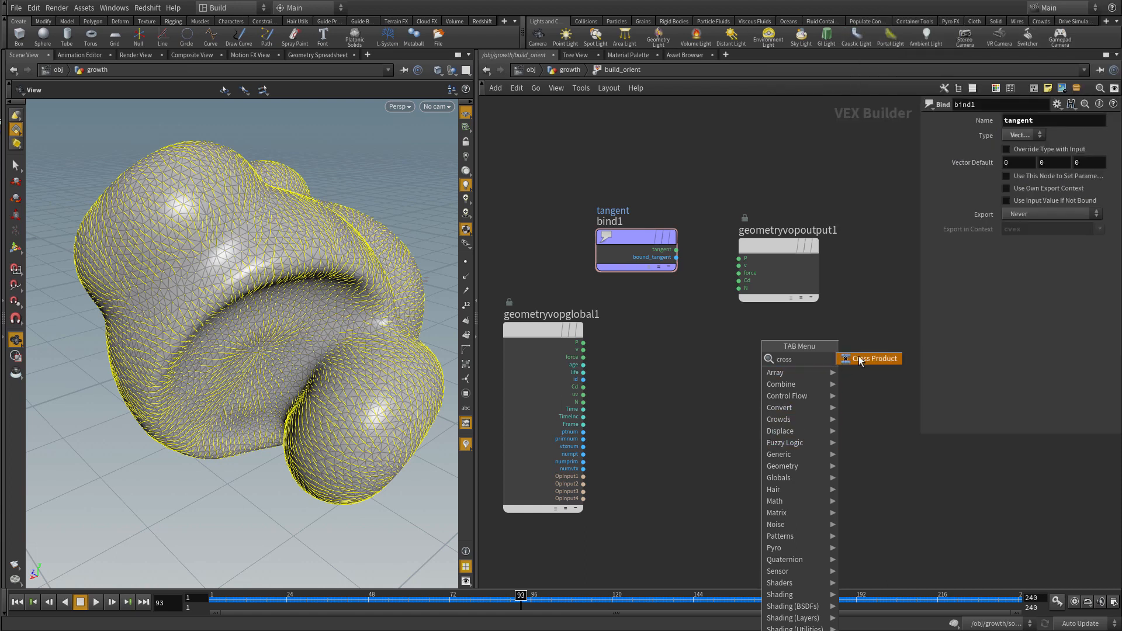
click(858, 358)
click(752, 381)
drag(778, 248, 871, 227)
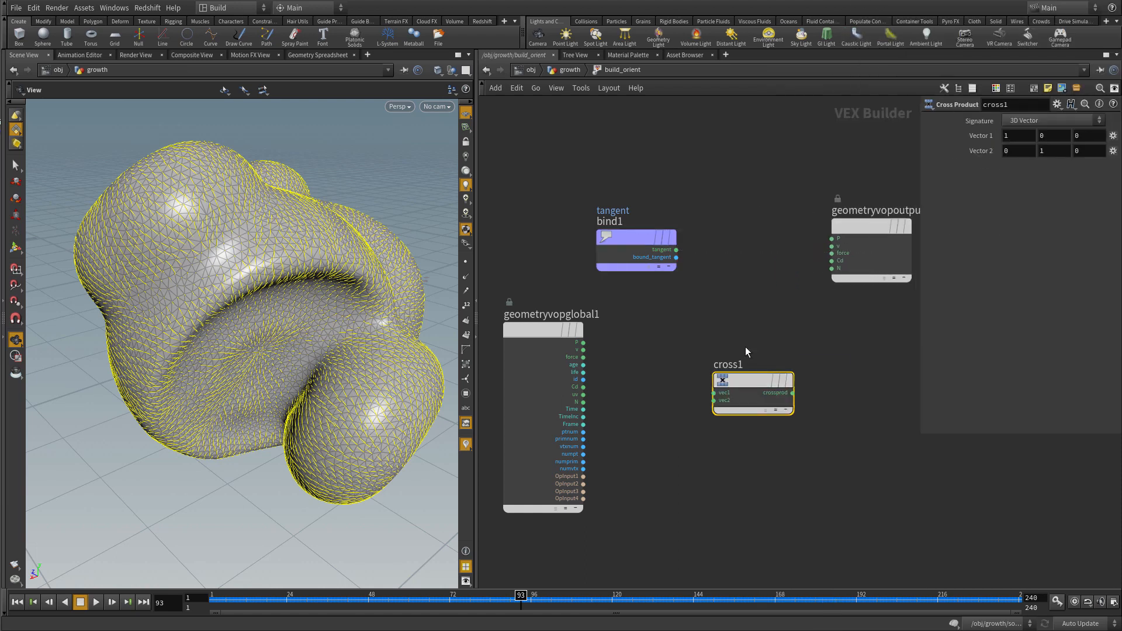
Step: Wire the global N into vec1 and the bound tangent into vec2 of the Cross Product, and tidy the node layout
mouse_move(754, 390)
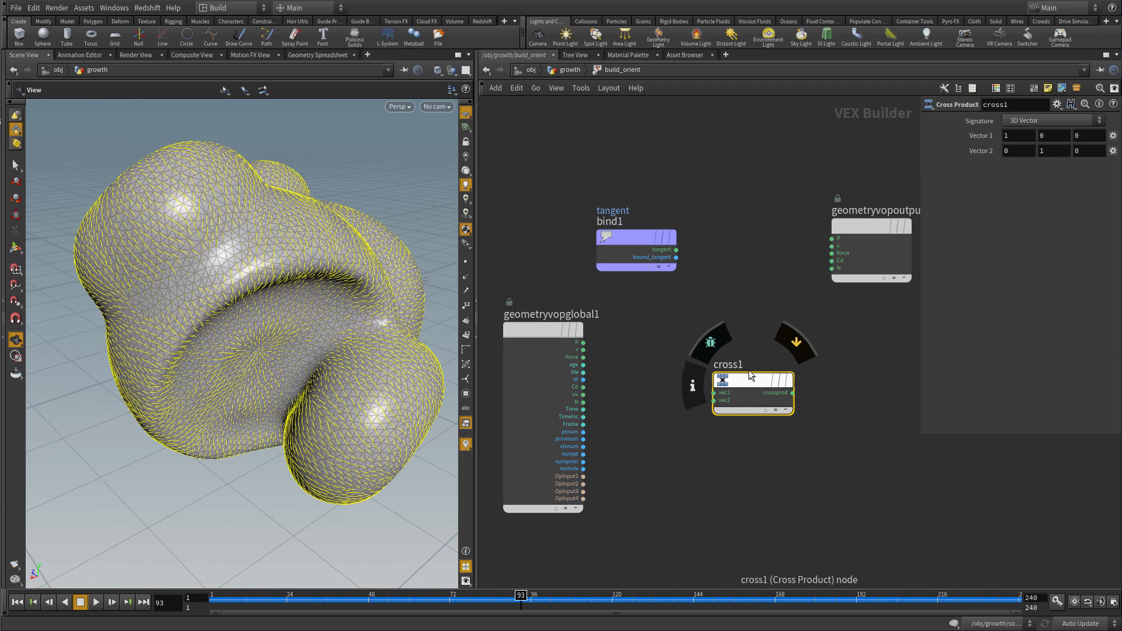
drag(751, 376, 751, 337)
click(586, 404)
click(714, 354)
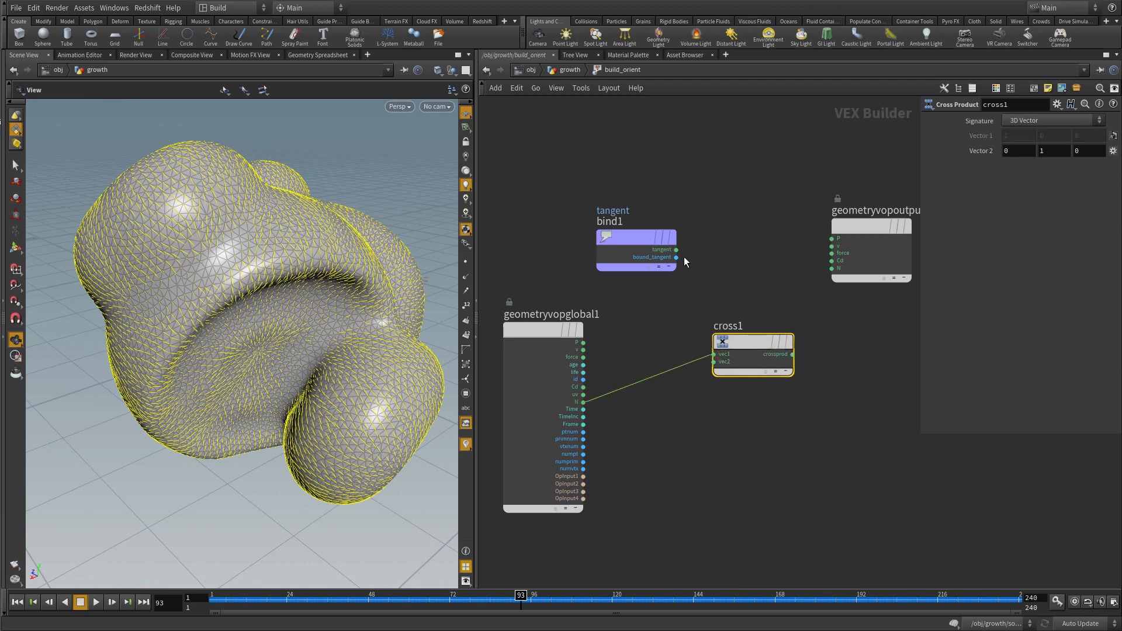
click(676, 249)
click(717, 363)
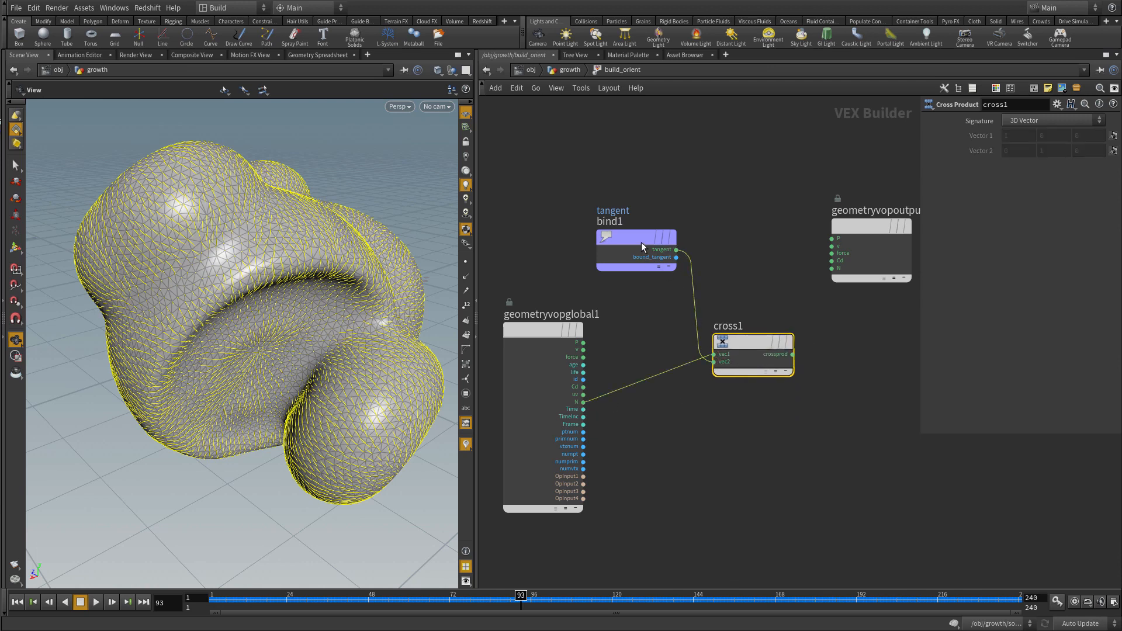
drag(636, 242, 640, 285)
drag(743, 345, 737, 325)
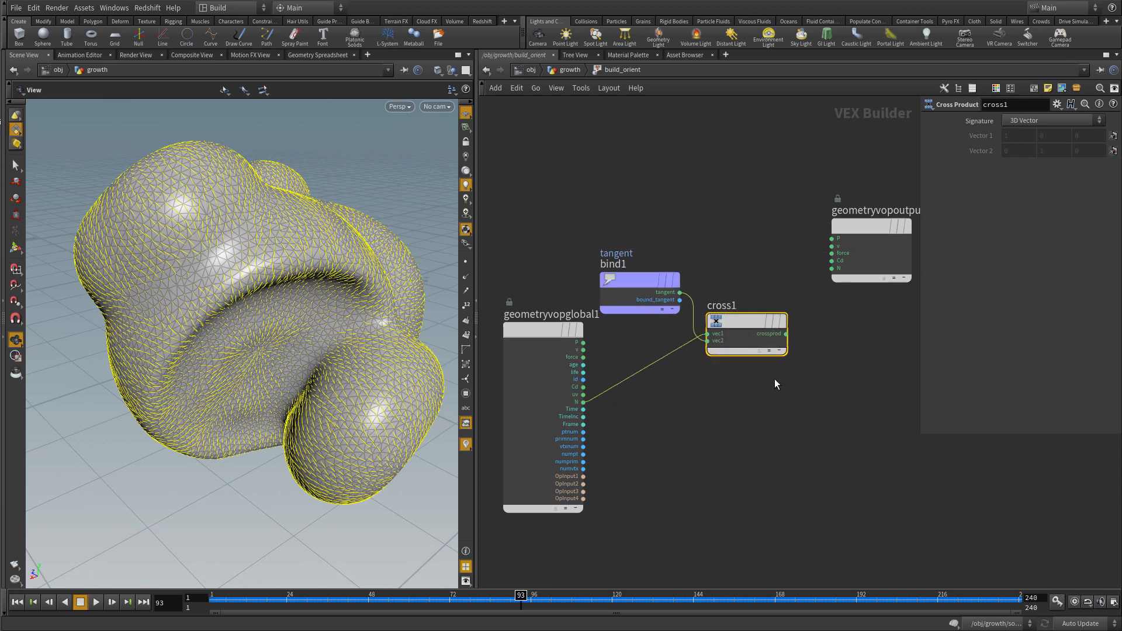
Step: Place a second Cross Product node below and after cross1
middle_drag(747, 418, 708, 419)
click(734, 417)
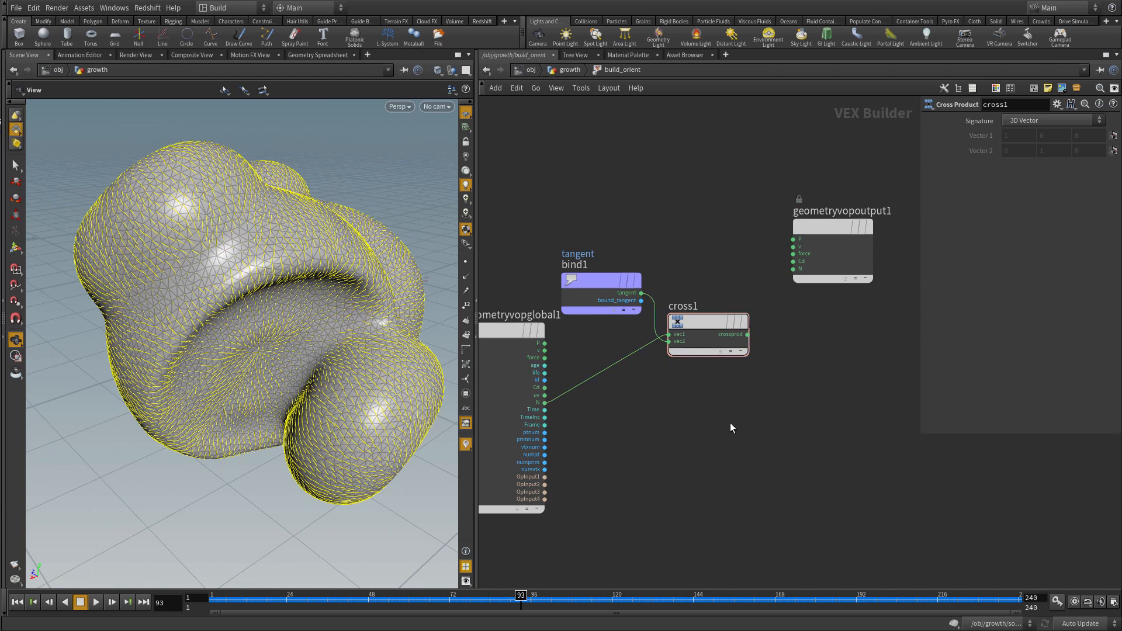
key(Tab)
text(cr)
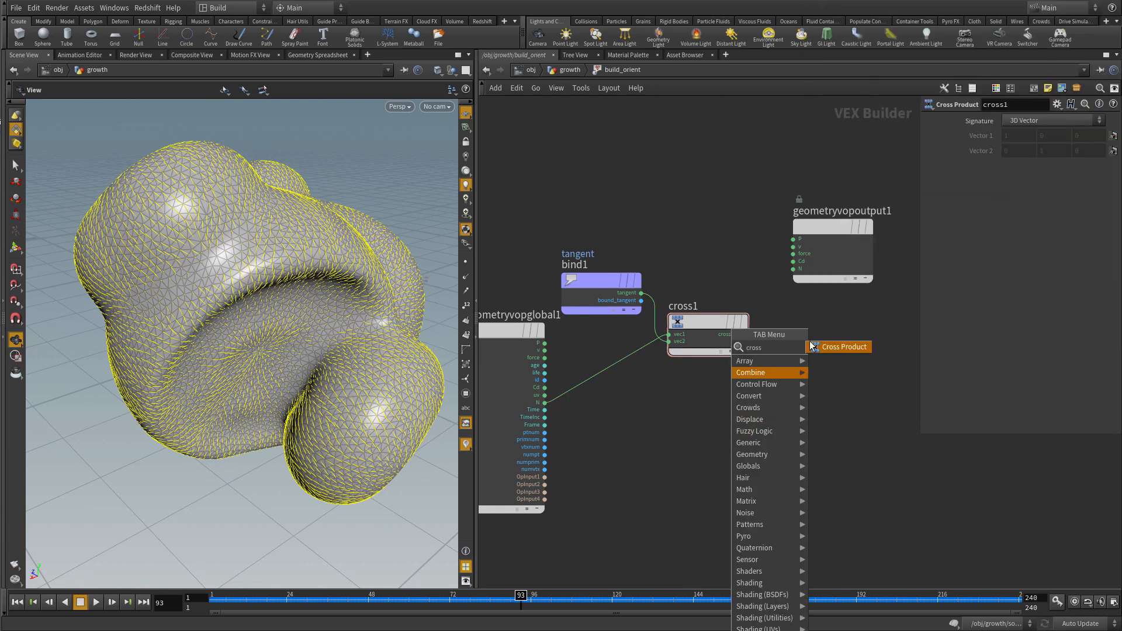
click(836, 352)
drag(817, 397, 800, 377)
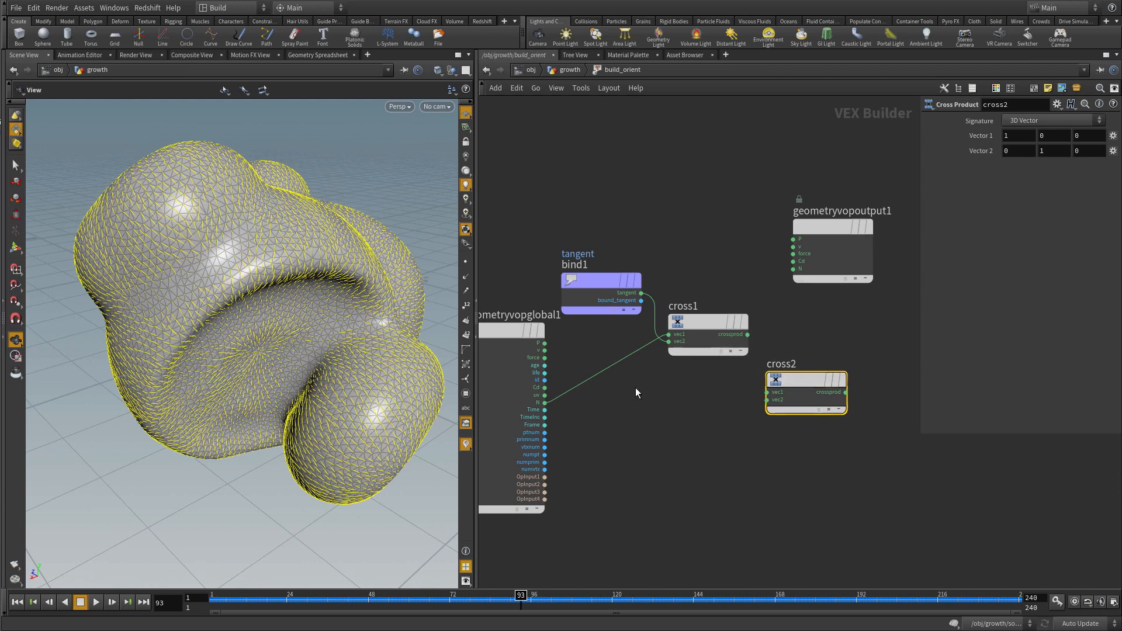
Step: Wire the bound tangent into vec1 and the result of cross1 into vec2 of cross2
click(767, 392)
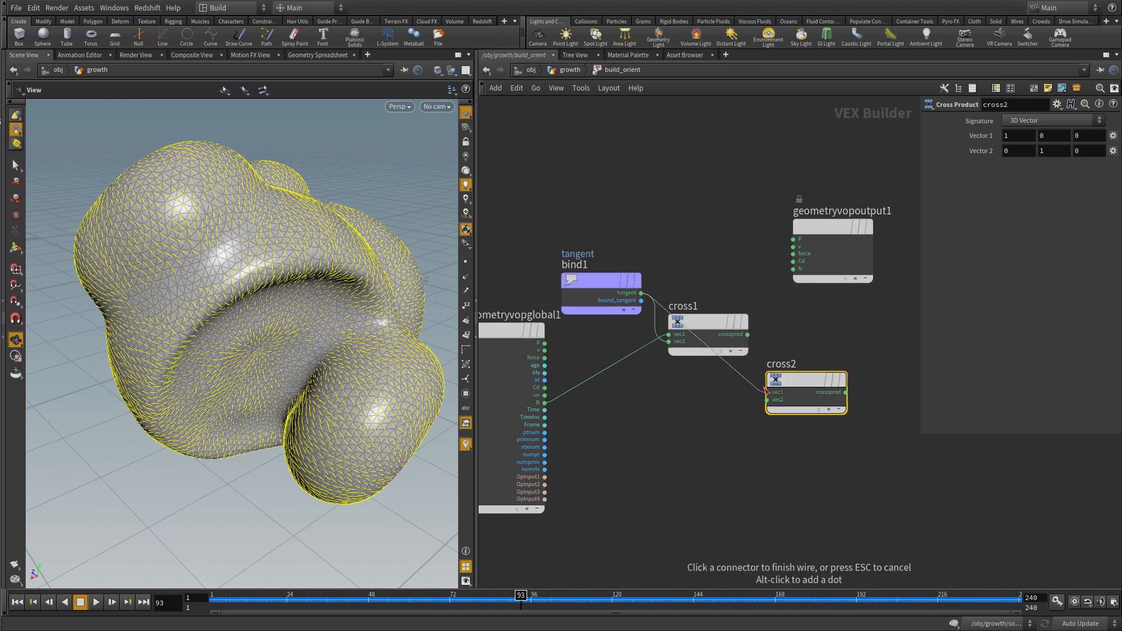
click(748, 334)
click(747, 334)
click(767, 400)
Step: Add a Vector to Matrix3 node below cross2
middle_drag(848, 450, 780, 455)
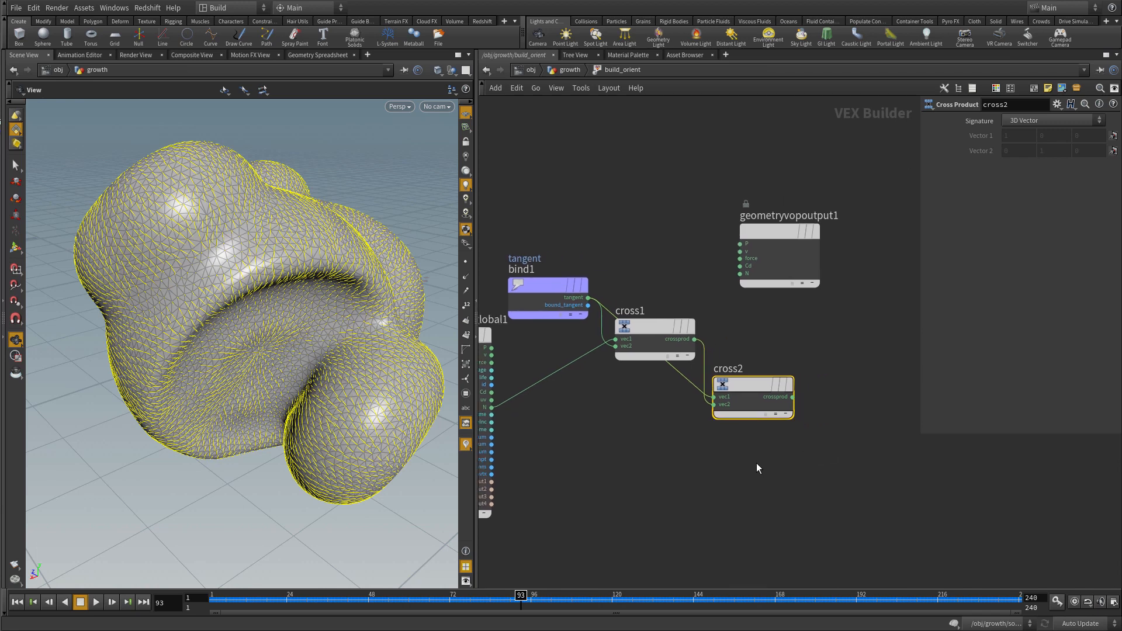
middle_drag(757, 455, 734, 458)
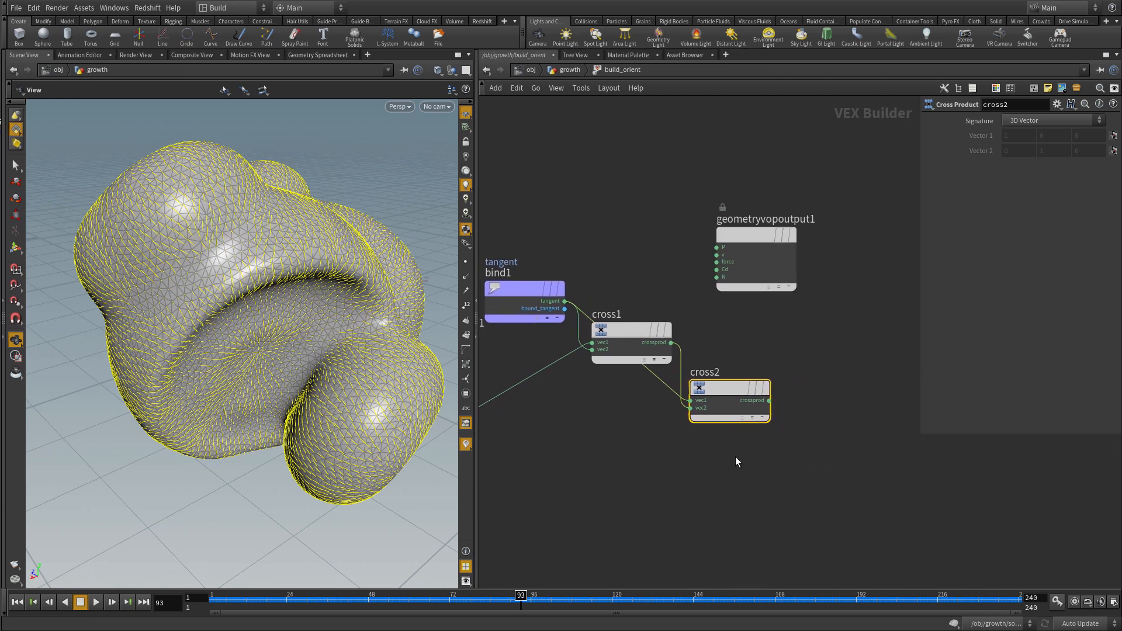
key(Tab)
text(v)
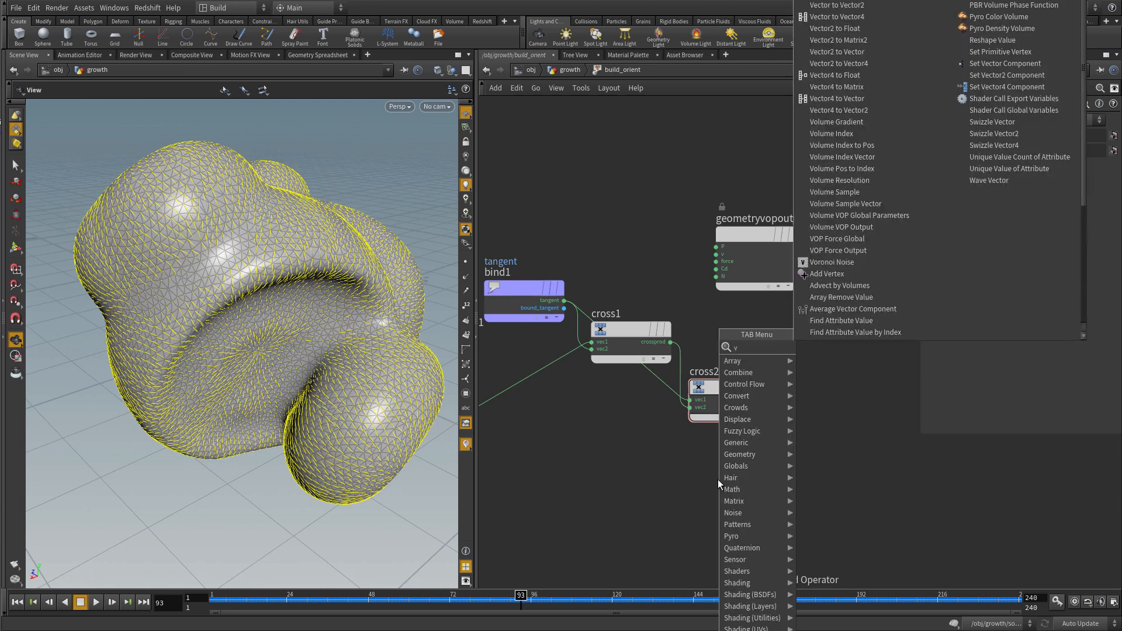
text(ect)
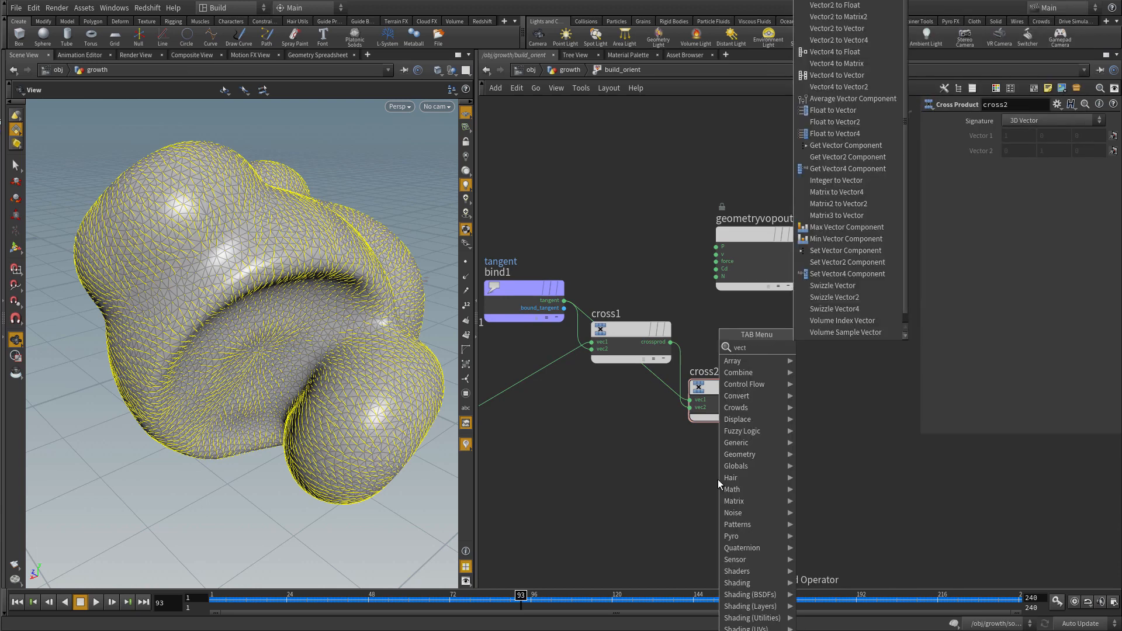
text(ort)
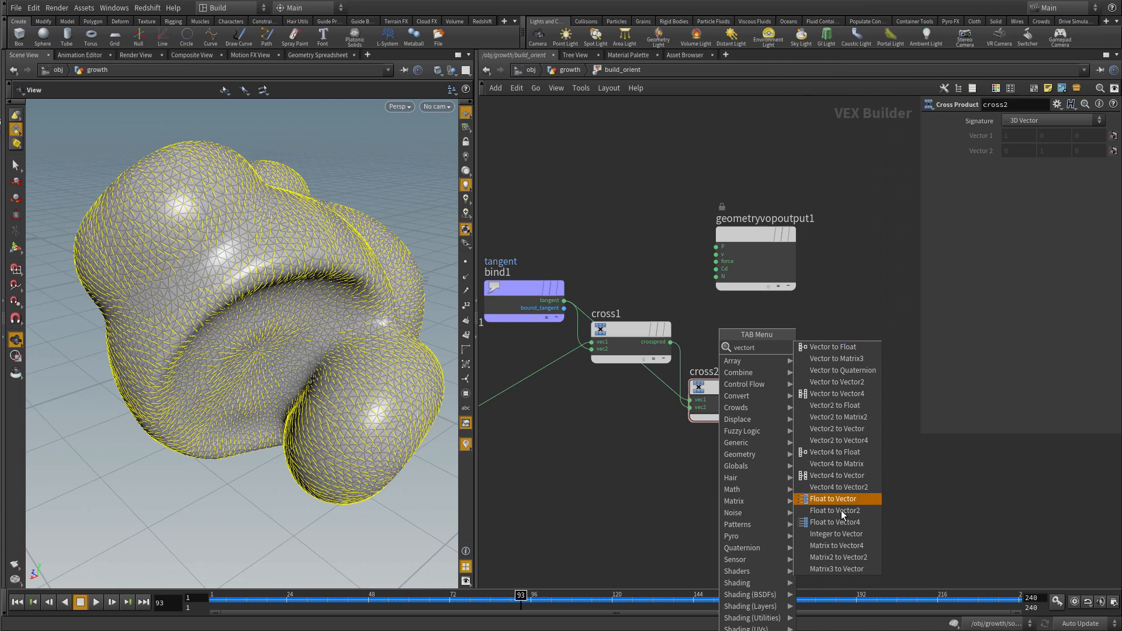
click(848, 361)
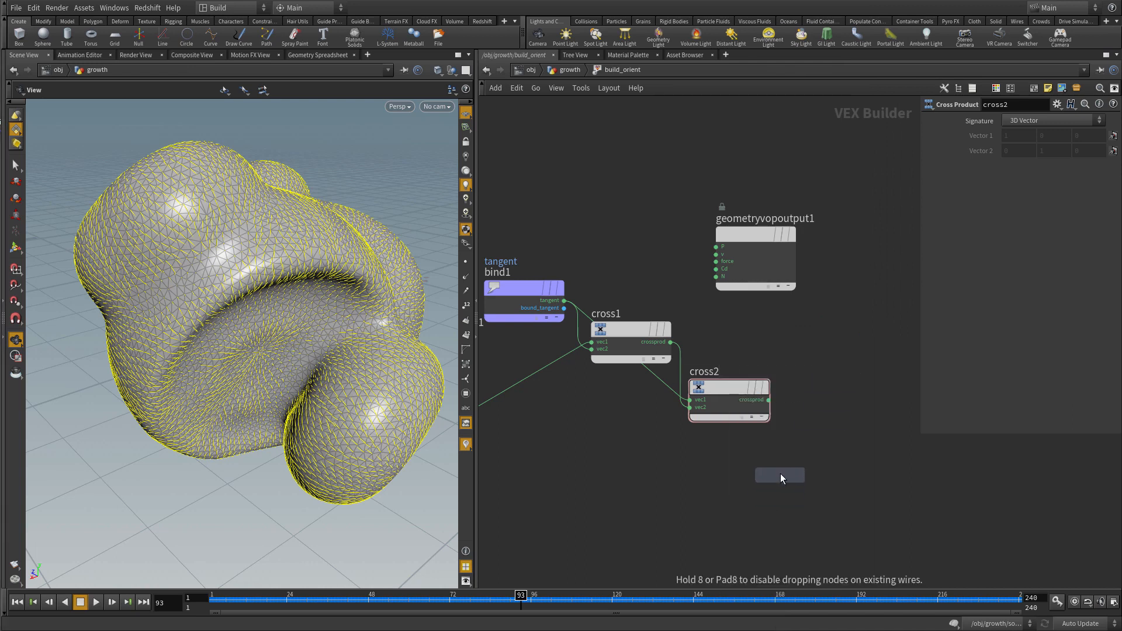
click(779, 473)
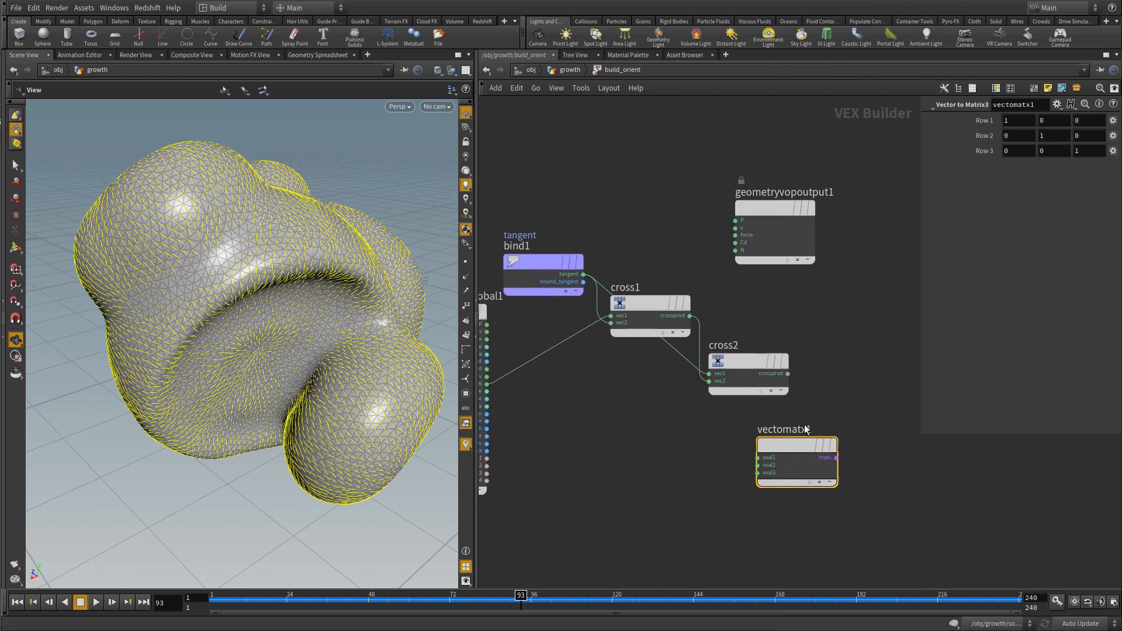
Step: Wire cross1 into vval1, cross2 into vval2 and the bound tangent into vval3 of the Vector to Matrix3 node
click(789, 375)
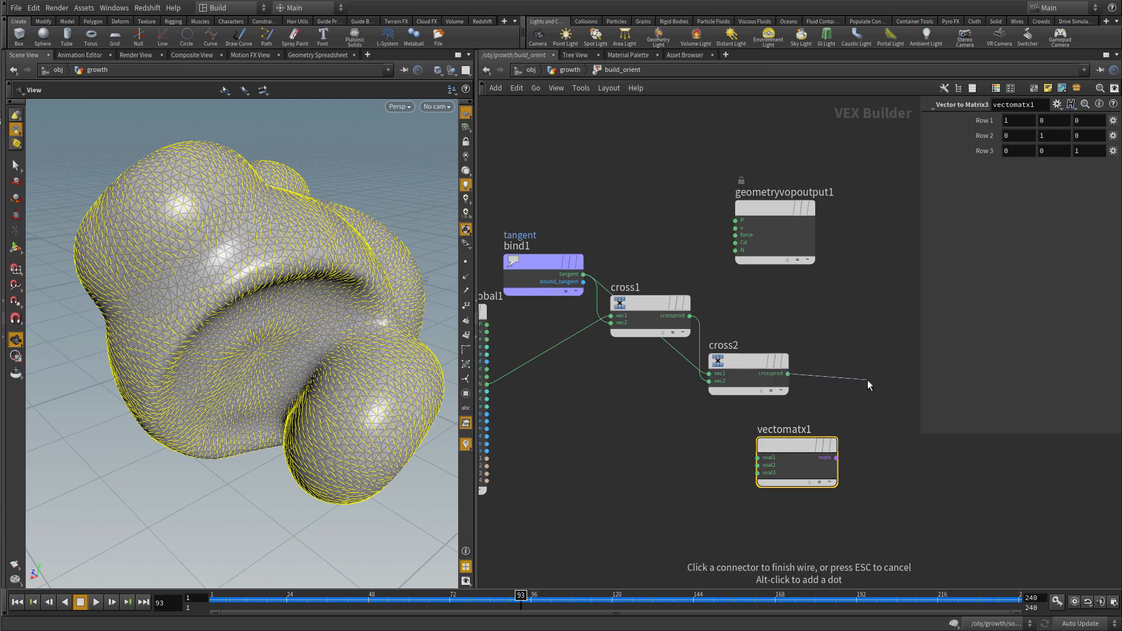
click(757, 465)
middle_drag(666, 437, 693, 465)
click(578, 285)
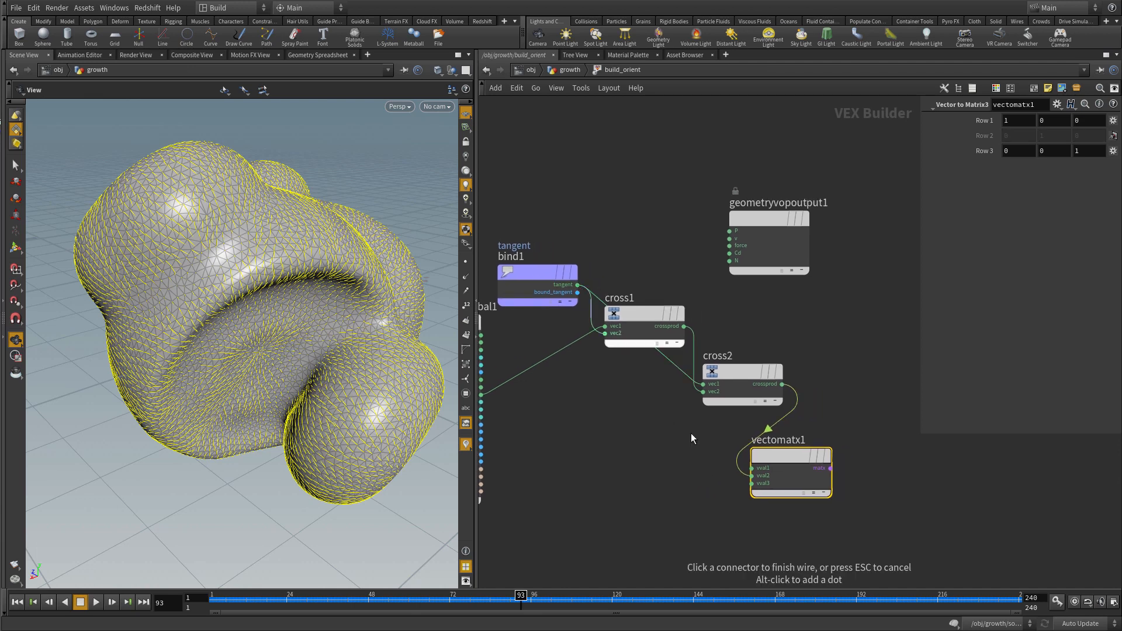
click(739, 484)
click(639, 503)
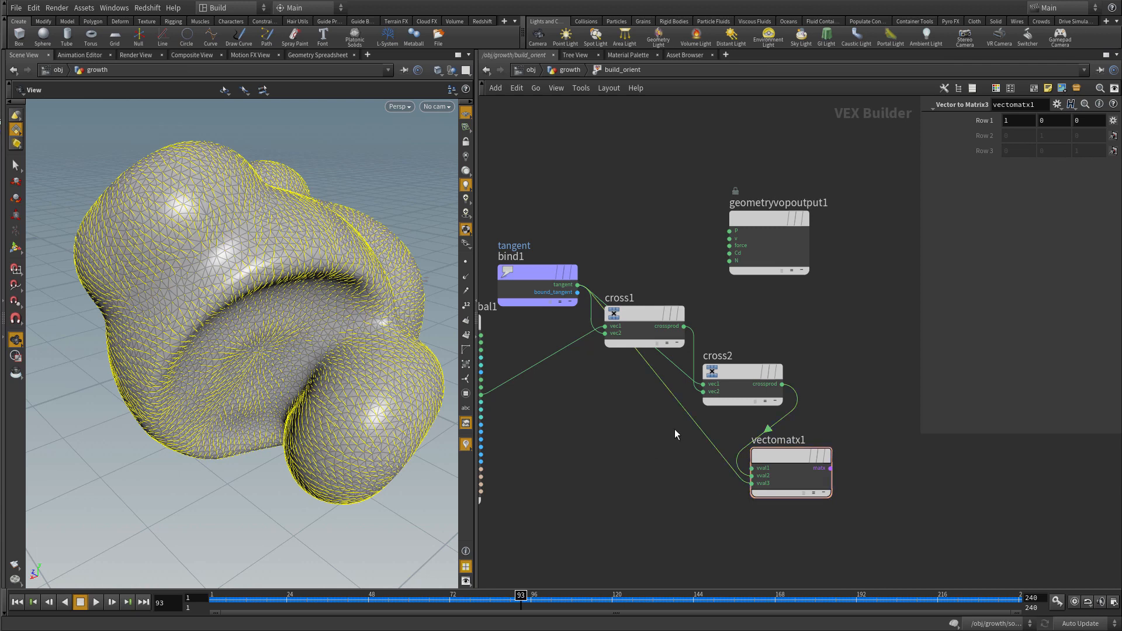
click(684, 327)
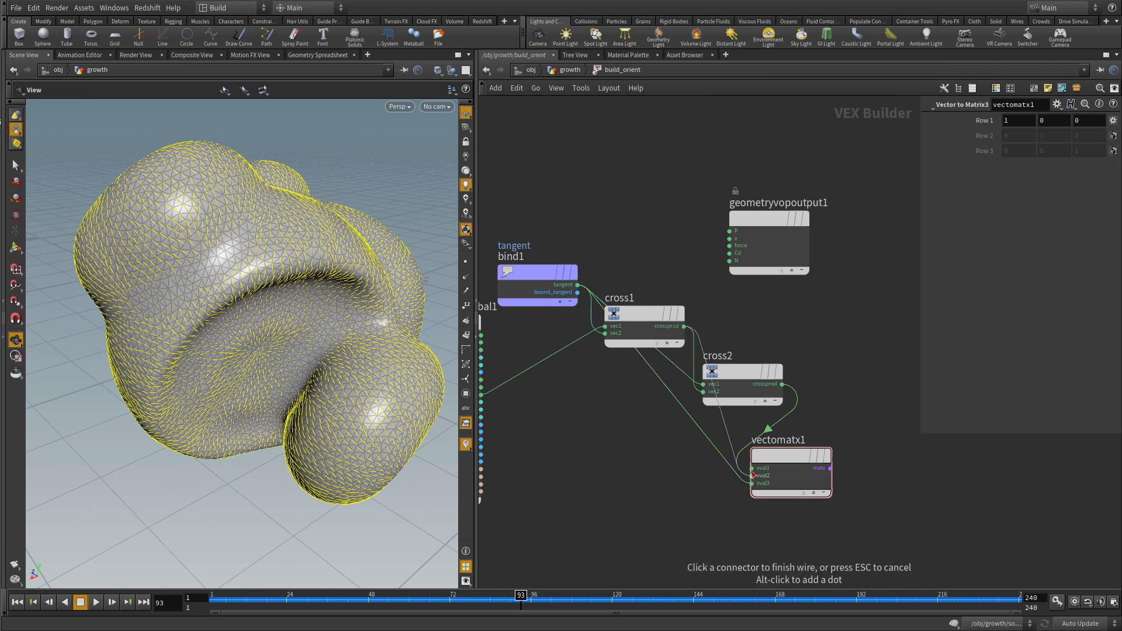
click(752, 471)
Step: Add a Matrix3 to Quaternion node beside vectomatx1 and feed it the matrix output
middle_drag(856, 389, 762, 398)
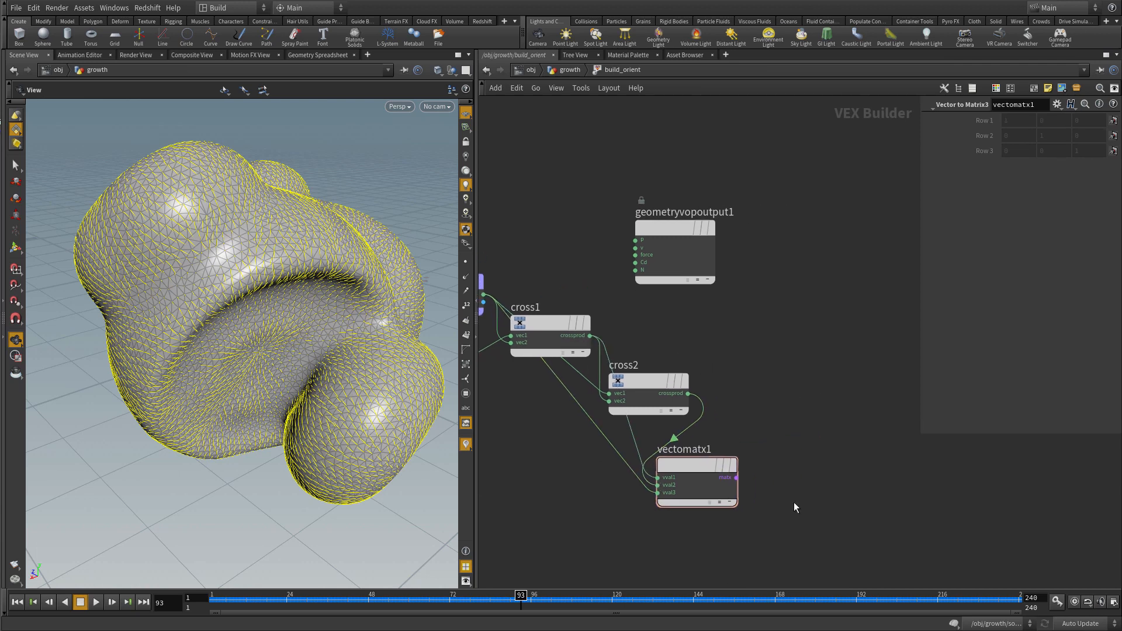
key(Tab)
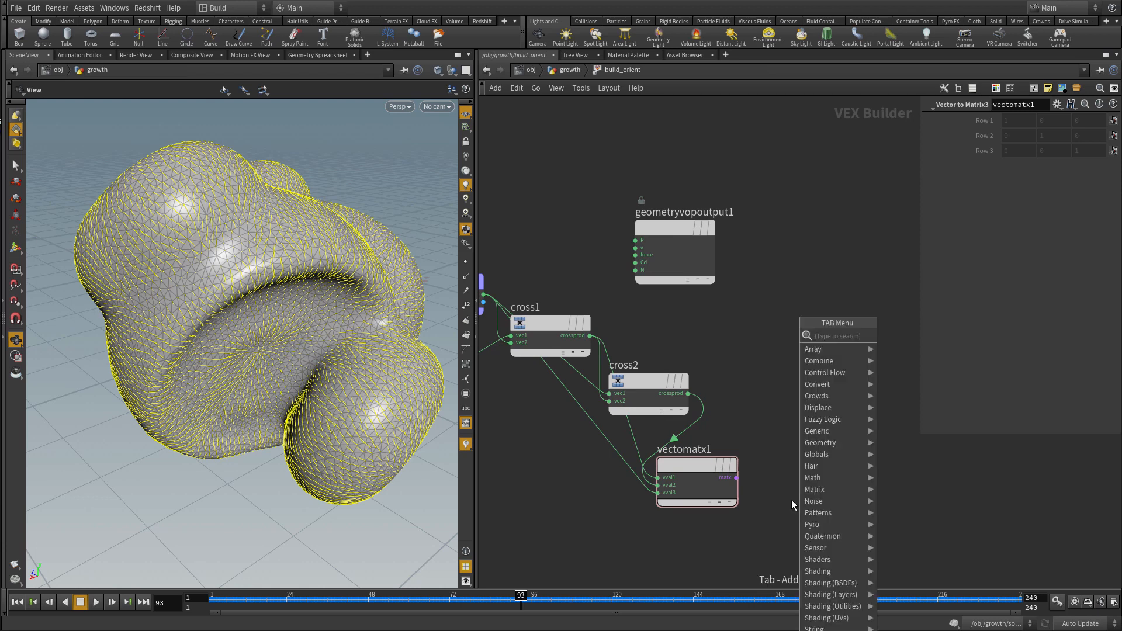
text(matr)
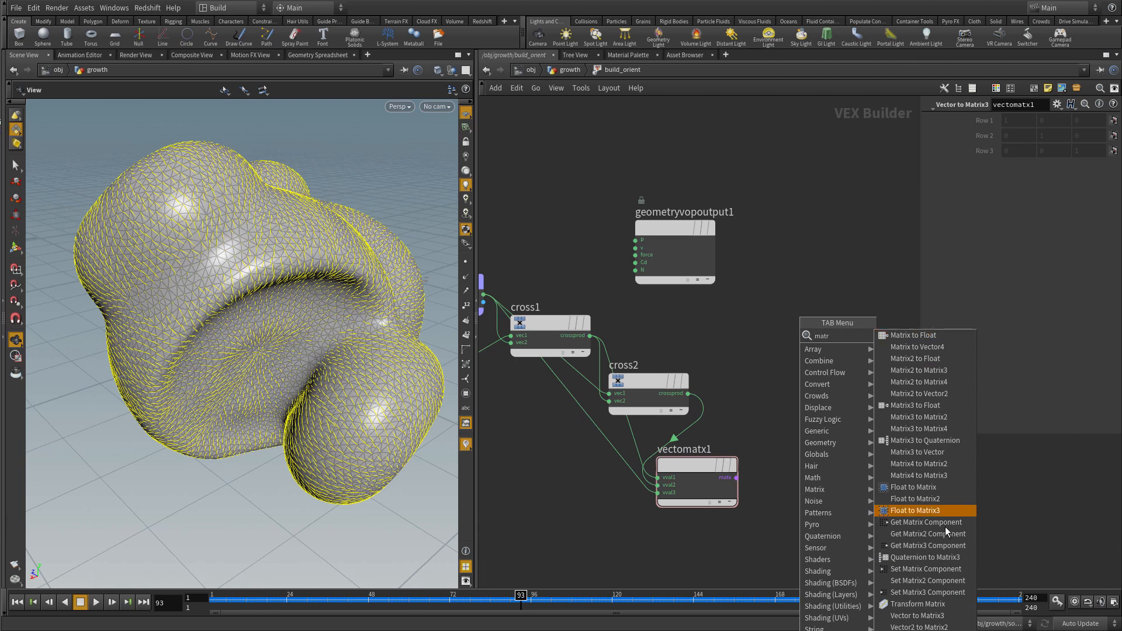
click(924, 440)
click(798, 495)
click(737, 478)
click(776, 495)
drag(802, 481, 781, 472)
click(876, 519)
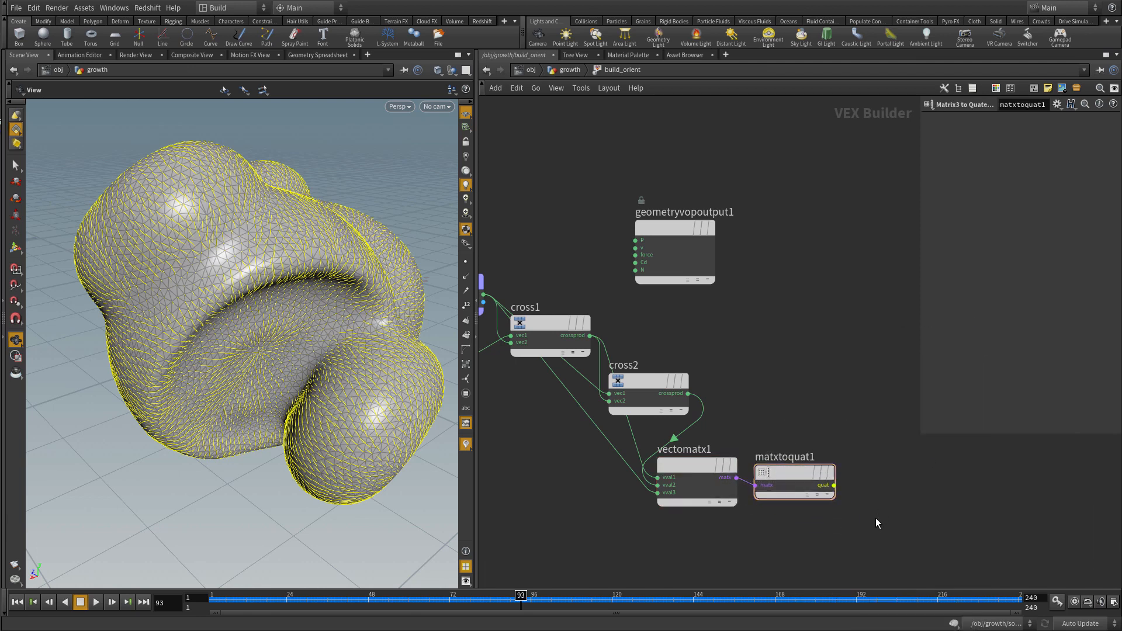
Step: Add a Bind Export node after the Matrix3 to Quaternion node
key(Tab)
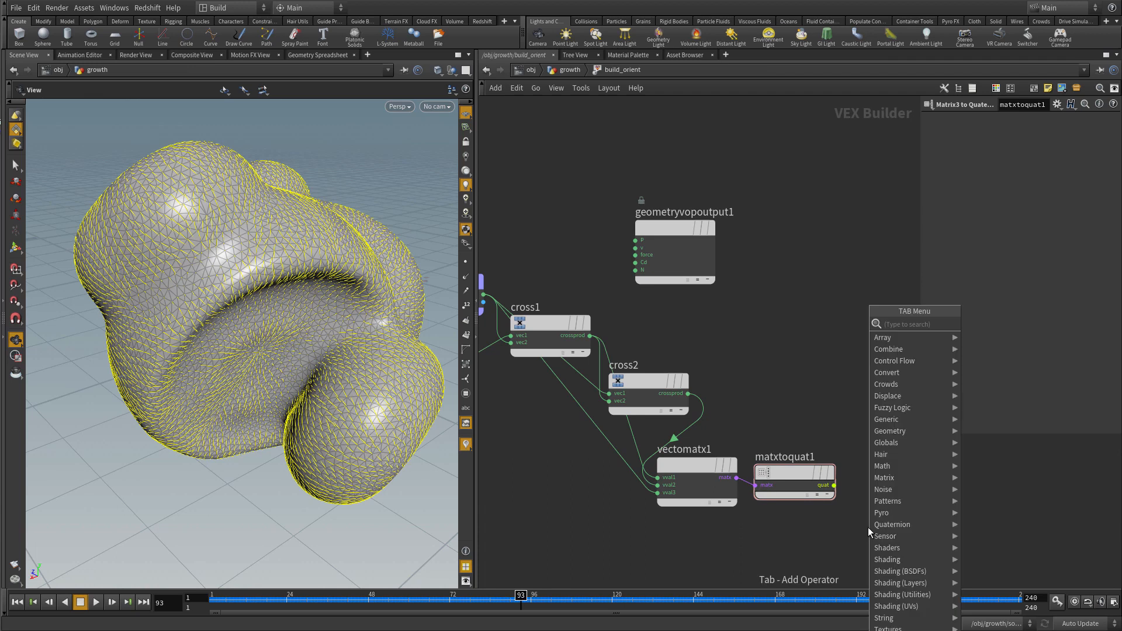
text(bind)
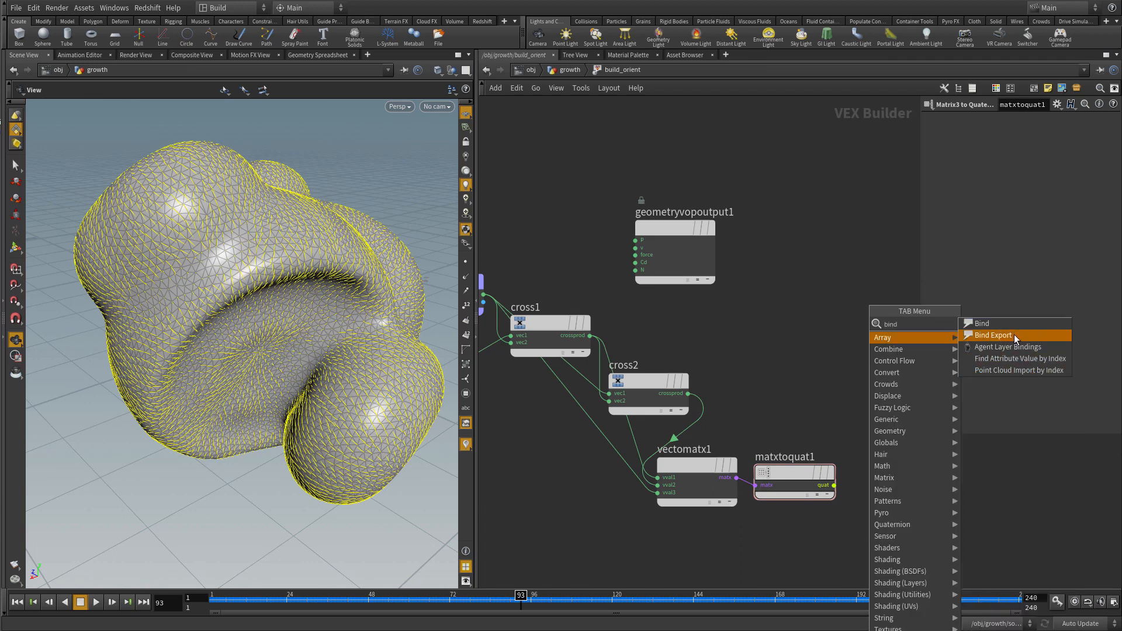
click(993, 325)
click(908, 497)
Step: Name the new Bind node's parameter orient and set its type to 4 Floats (vector4)
drag(1027, 121, 941, 119)
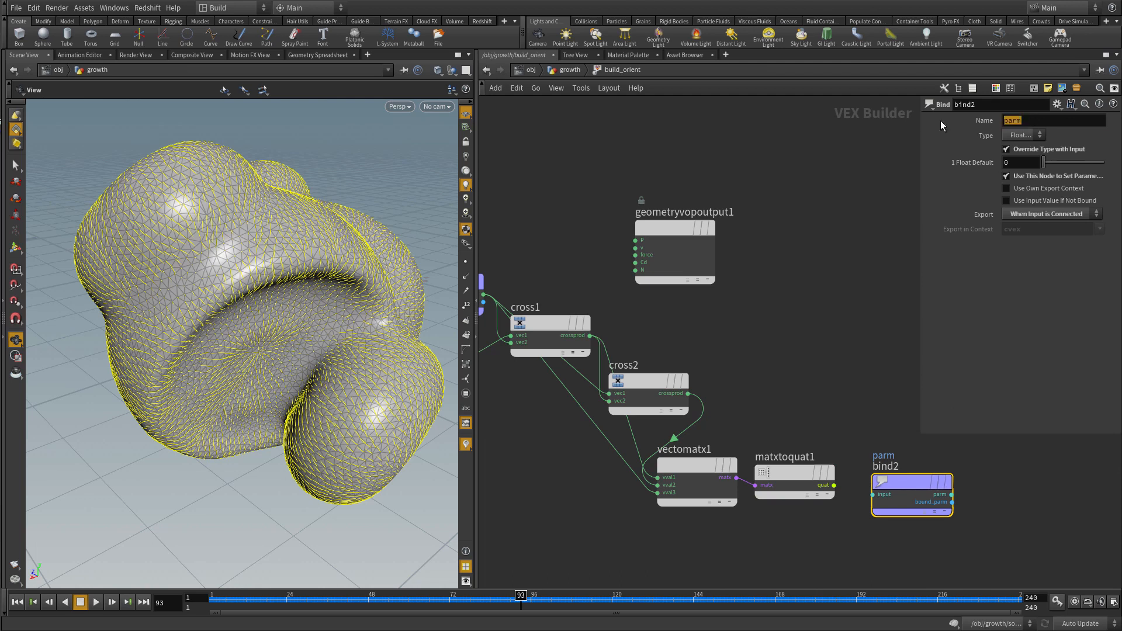
text(orient)
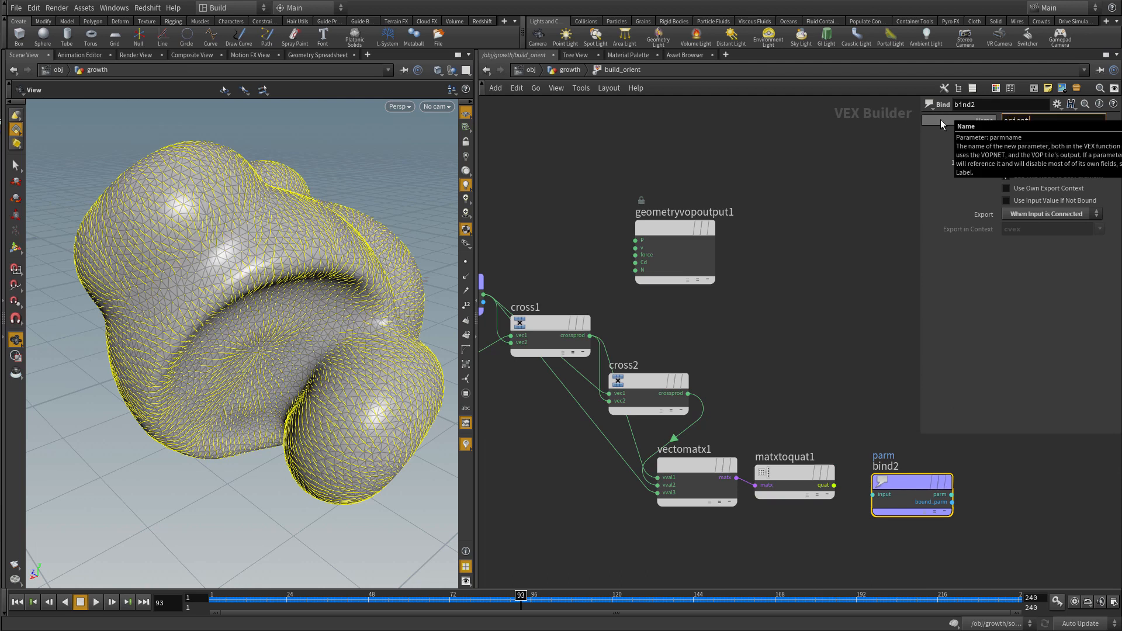
key(Return)
click(1029, 135)
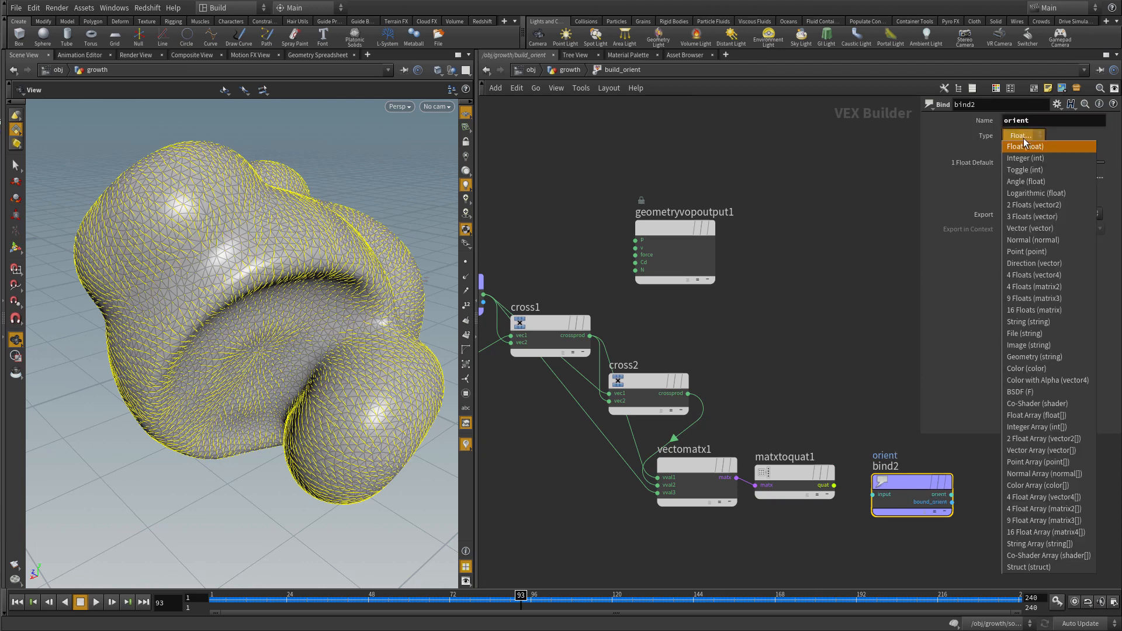
click(1041, 276)
Step: Wire the quaternion output of matxtoquat1 into the orient Bind node's input and return to the growth geometry network
mouse_move(897, 479)
drag(896, 479, 886, 477)
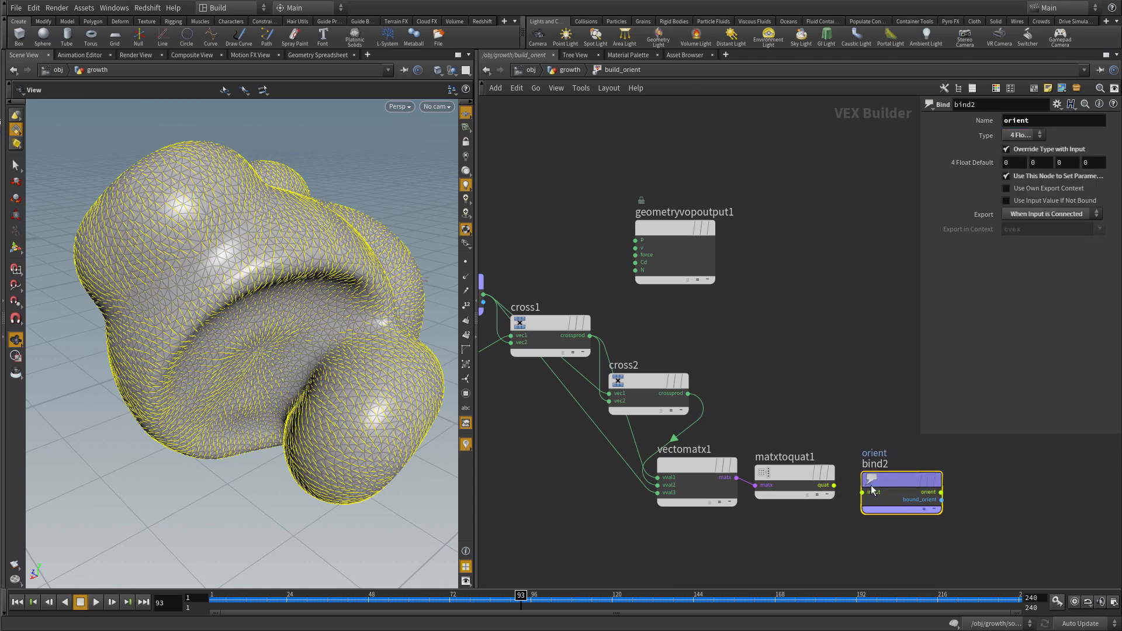
click(834, 485)
click(862, 492)
key(u)
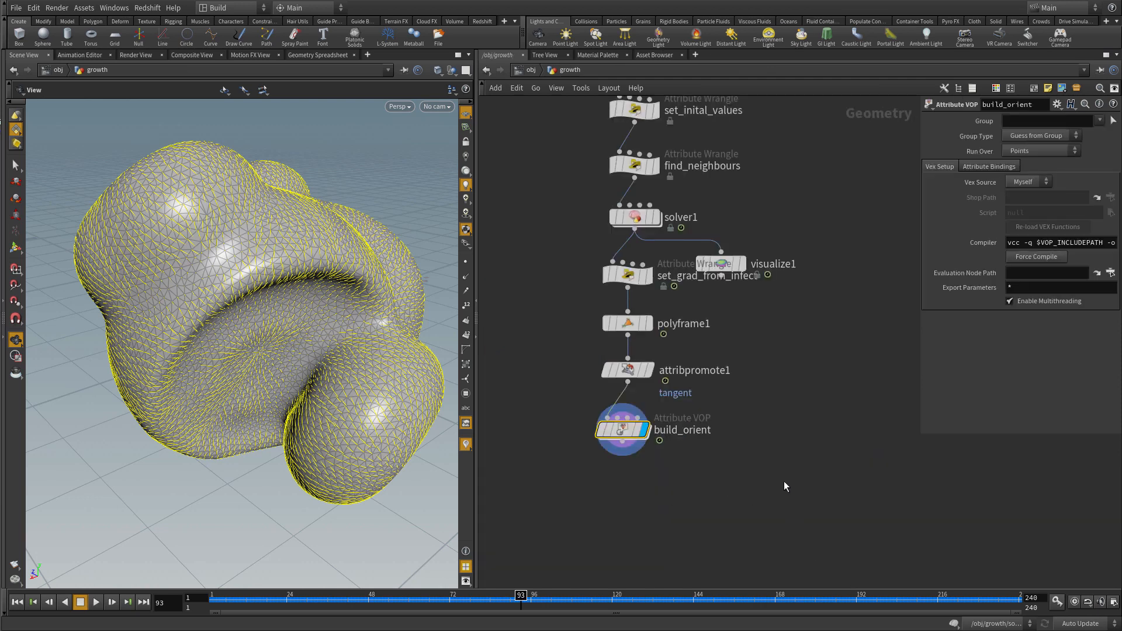
Step: Add a Copy to Points node below build_orient and feed build_orient into its target points input
middle_drag(590, 507, 626, 511)
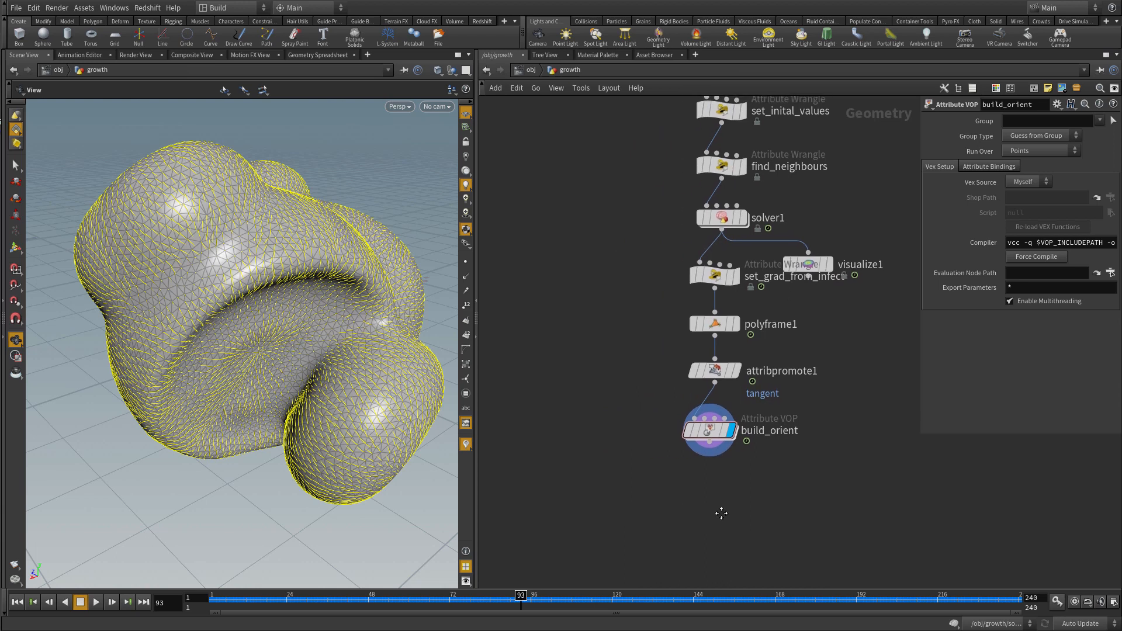
key(Tab)
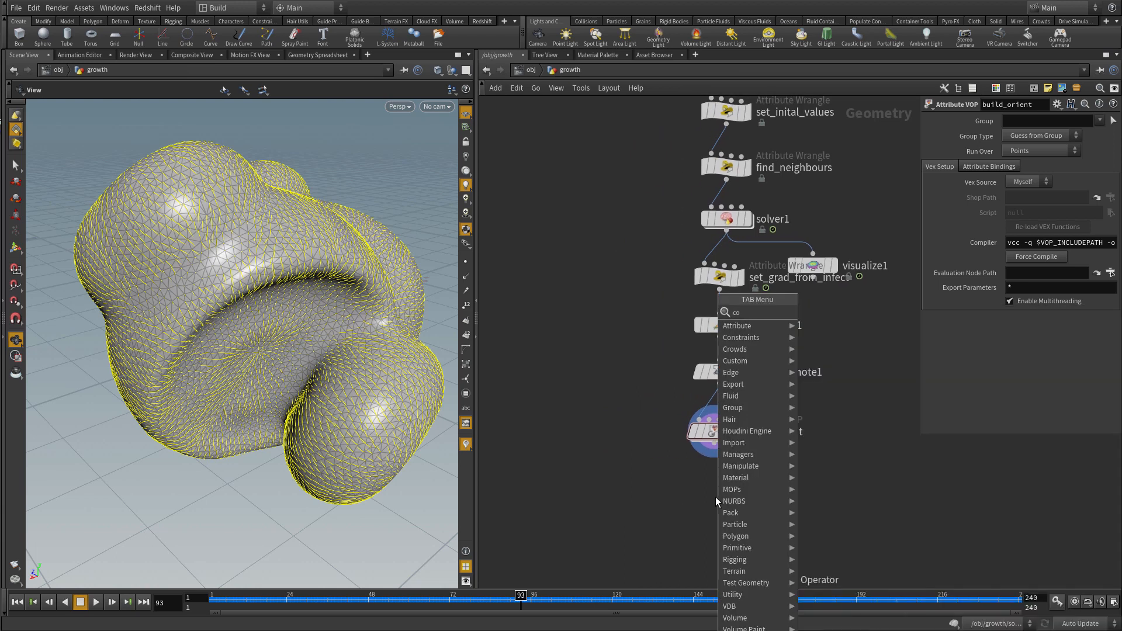
text(copy)
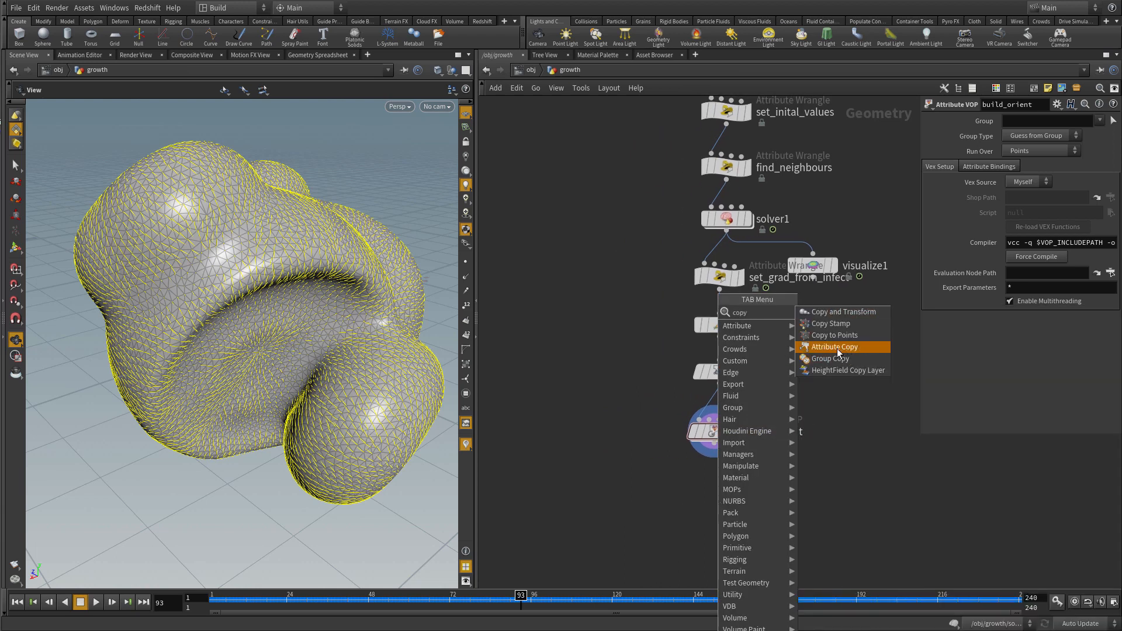
click(842, 336)
click(702, 494)
click(714, 451)
Step: Add a Tube node beside the chain, display copytopoints1 and connect the tube to its first input
click(836, 466)
mouse_move(837, 466)
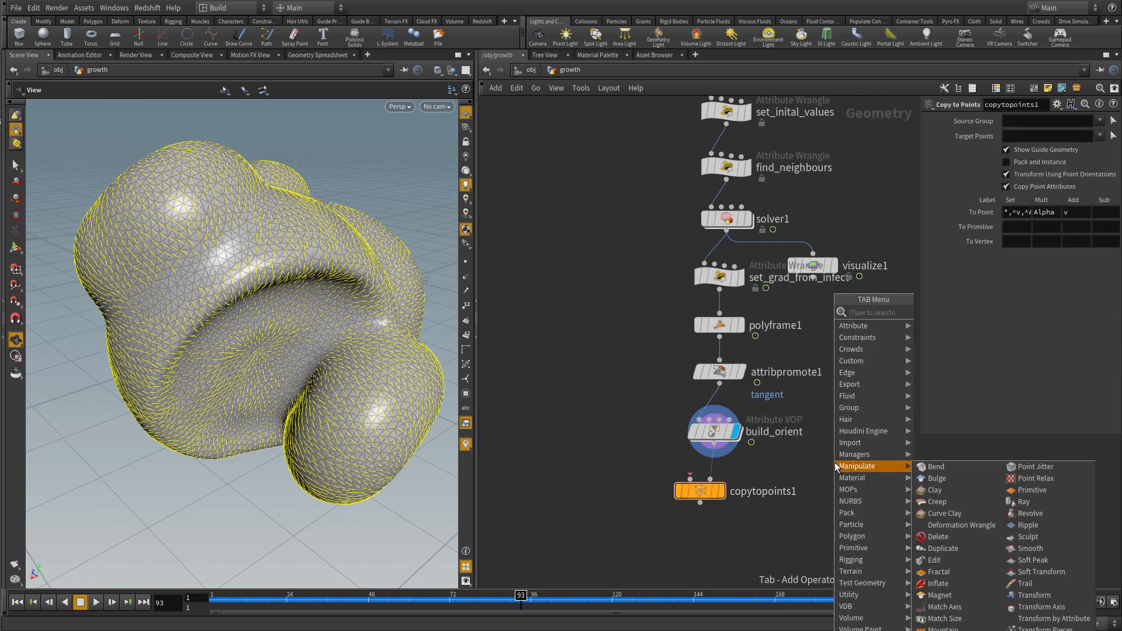
text(tub)
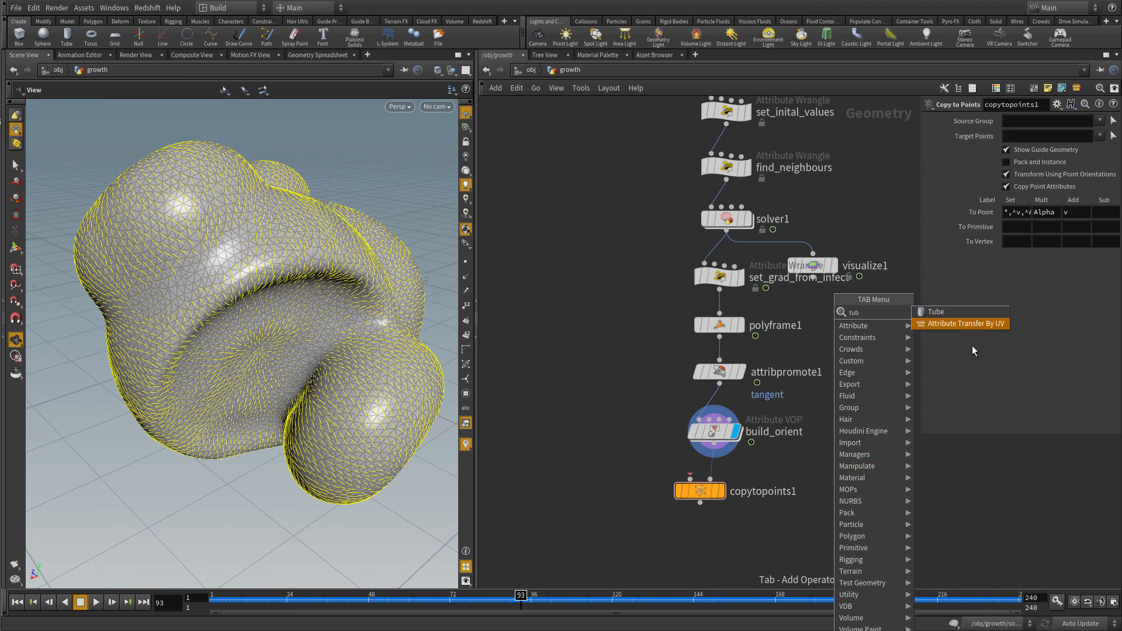
click(954, 313)
click(580, 415)
drag(572, 401, 576, 390)
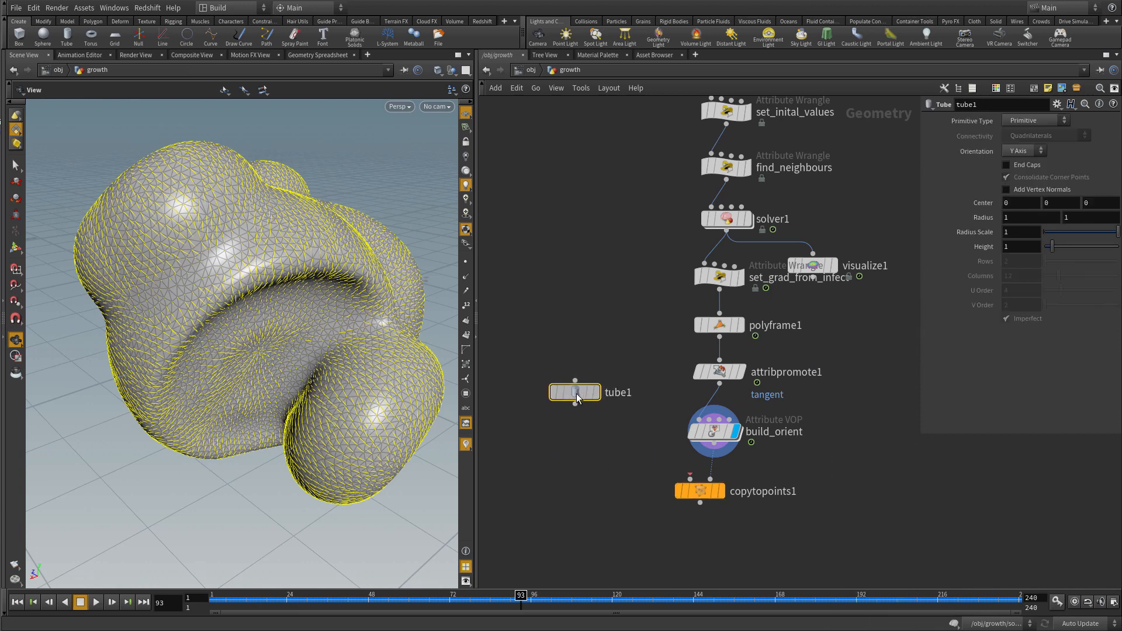
click(594, 389)
click(578, 403)
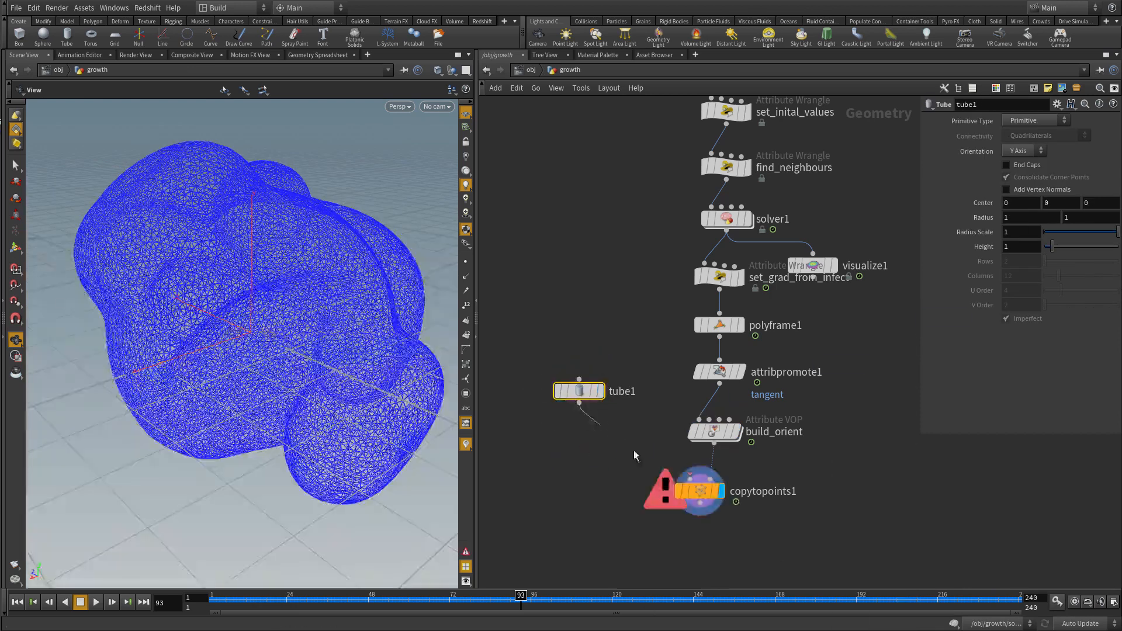
click(690, 478)
Step: Insert a Transform node between tube1 and copytopoints1 with a Uniform Scale of 0.01
click(515, 453)
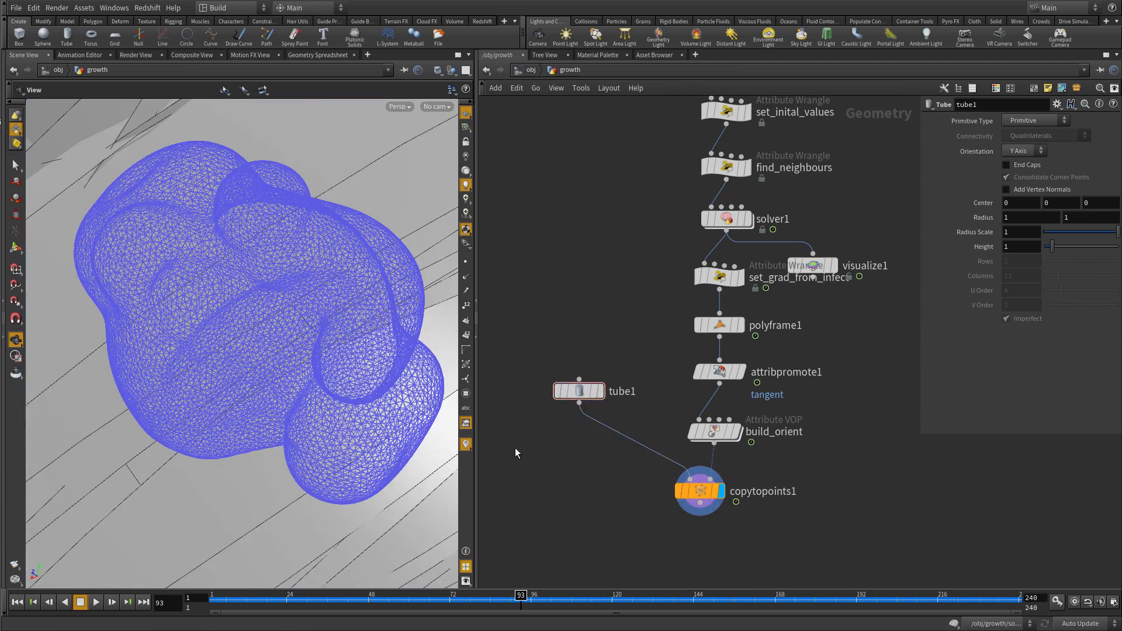
key(Tab)
text(tr)
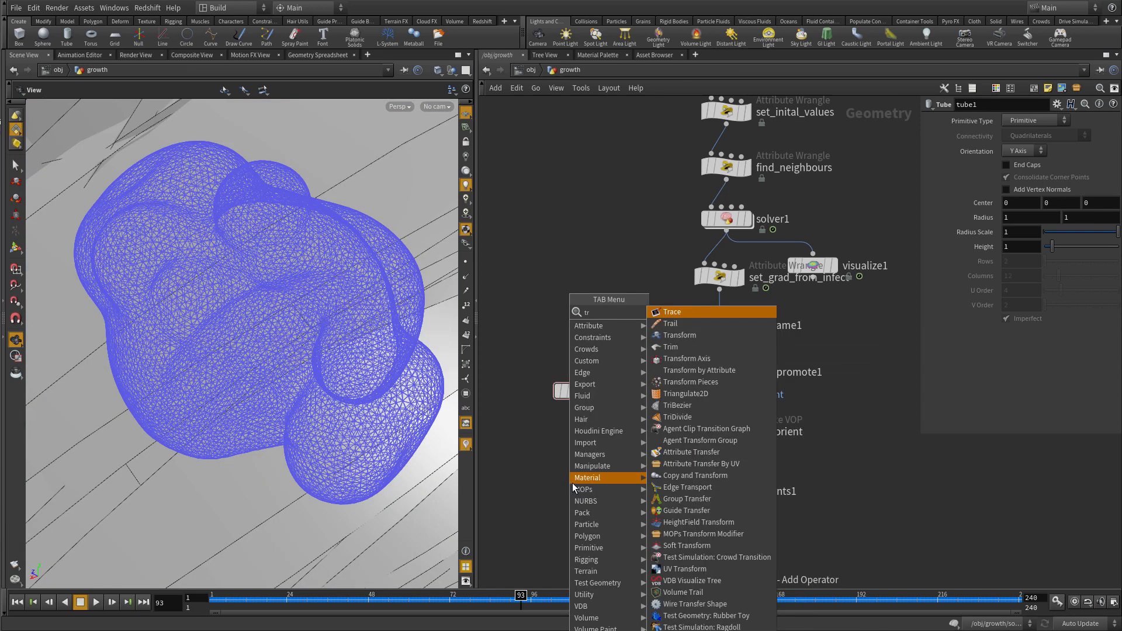
click(684, 335)
click(623, 443)
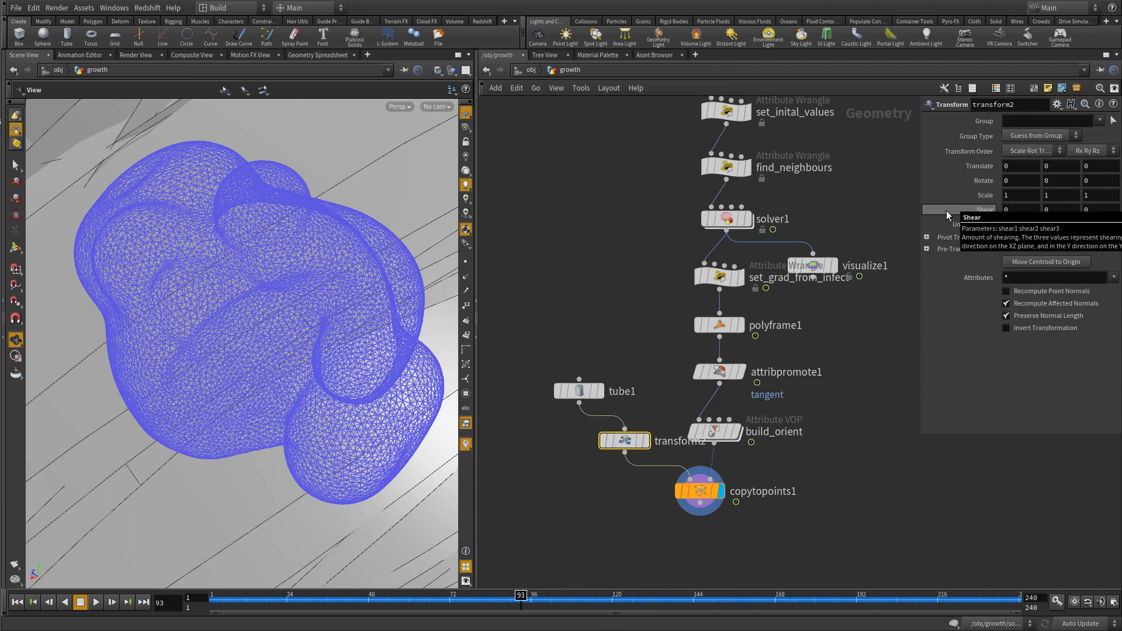
text(0.01)
key(Return)
Step: Set the height of tube1 to 2
click(575, 394)
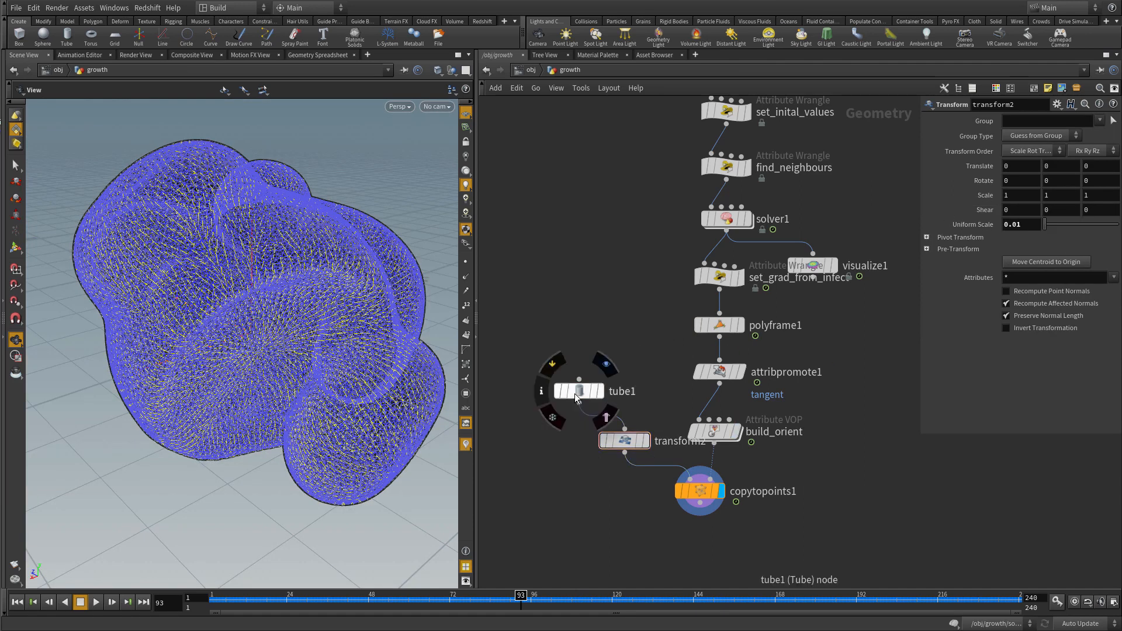
click(575, 394)
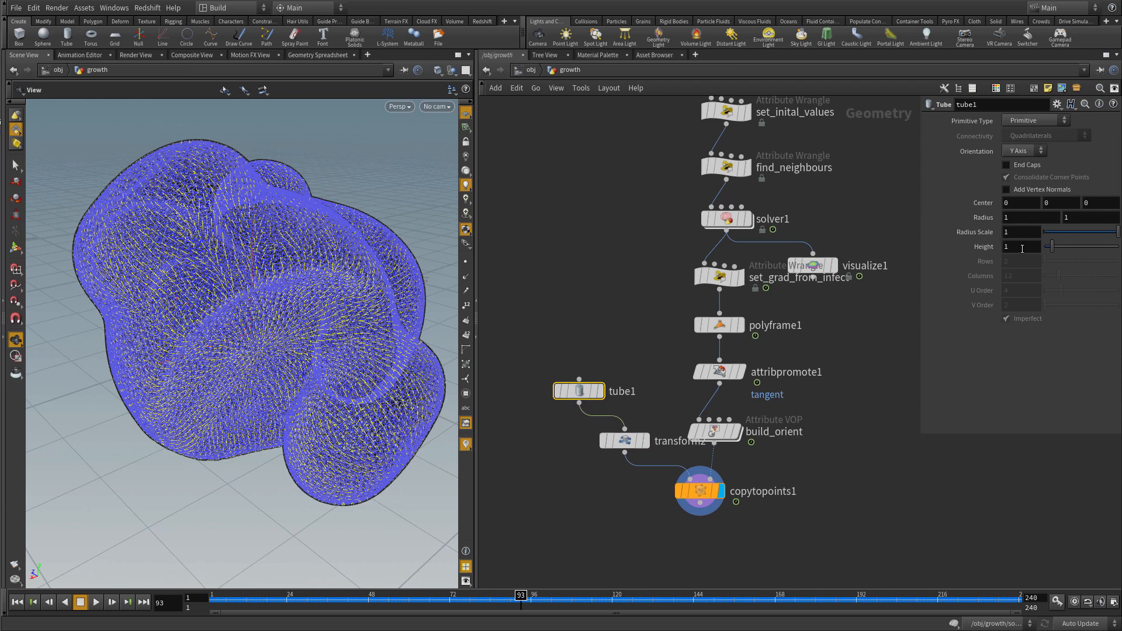
text(2)
key(Return)
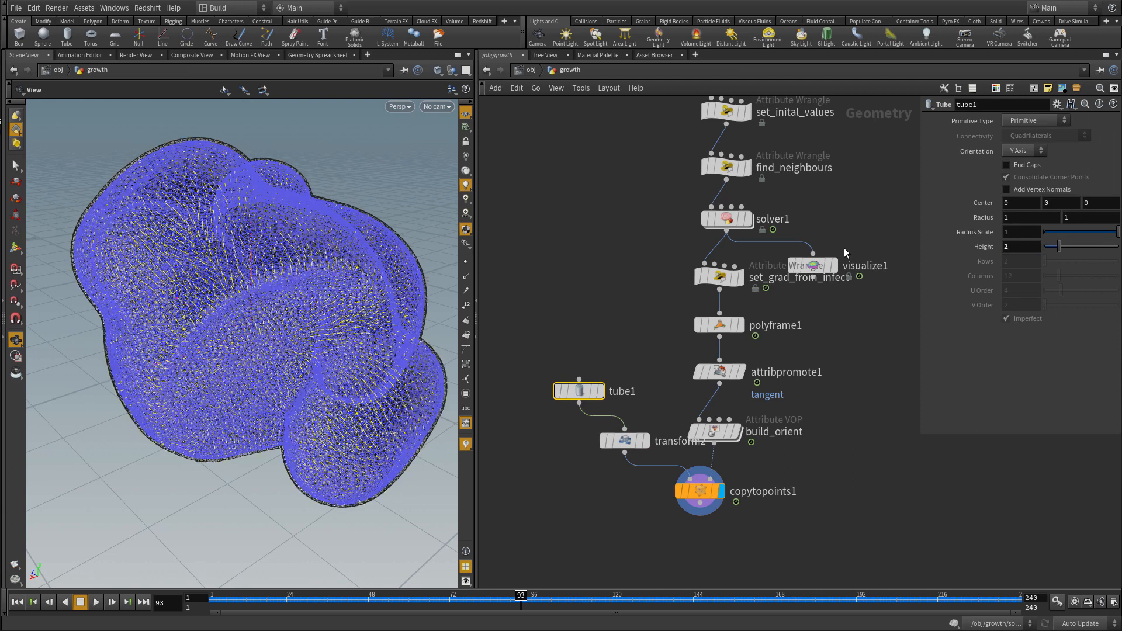
Step: Turn off Show Guide Geometry on copytopoints1 and hide the yellow tangent markers in the viewport
click(738, 506)
click(696, 491)
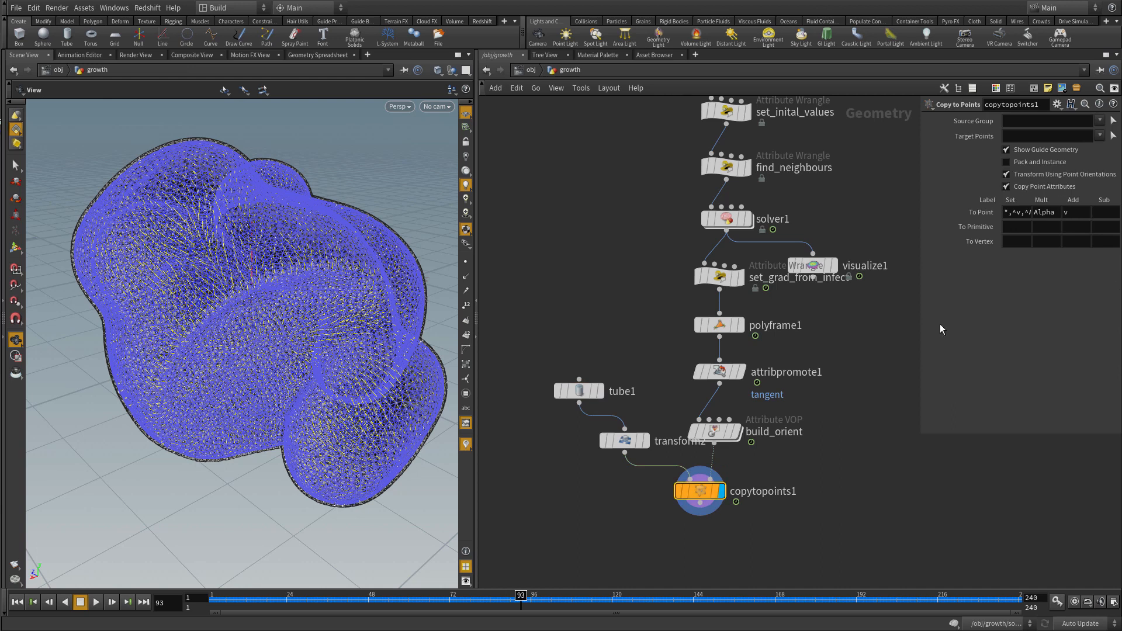
click(1005, 150)
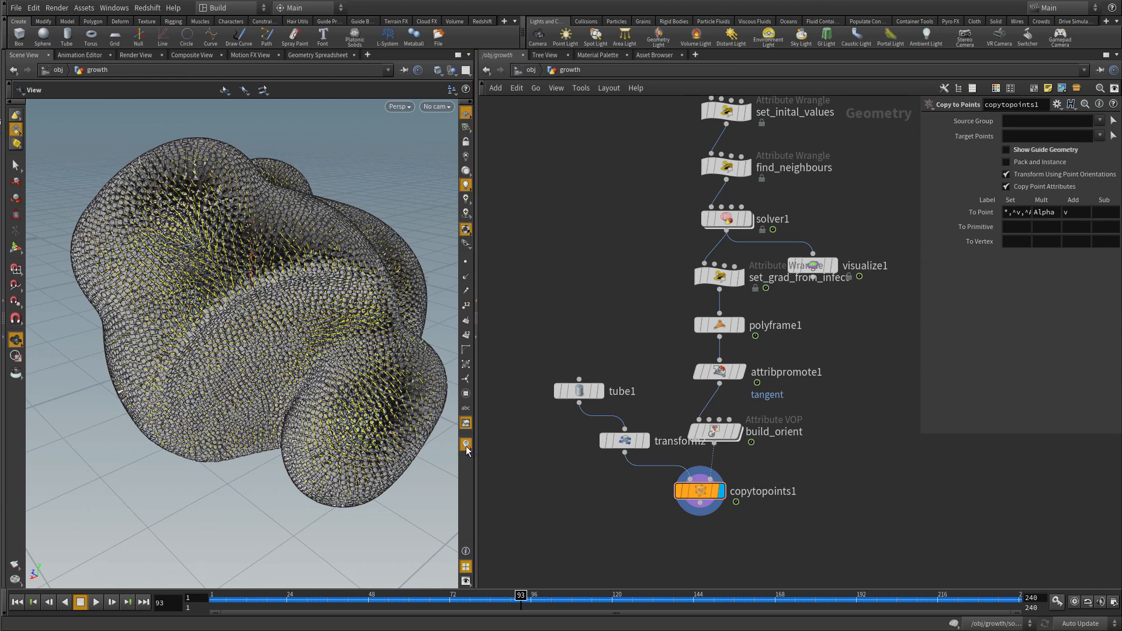
click(466, 445)
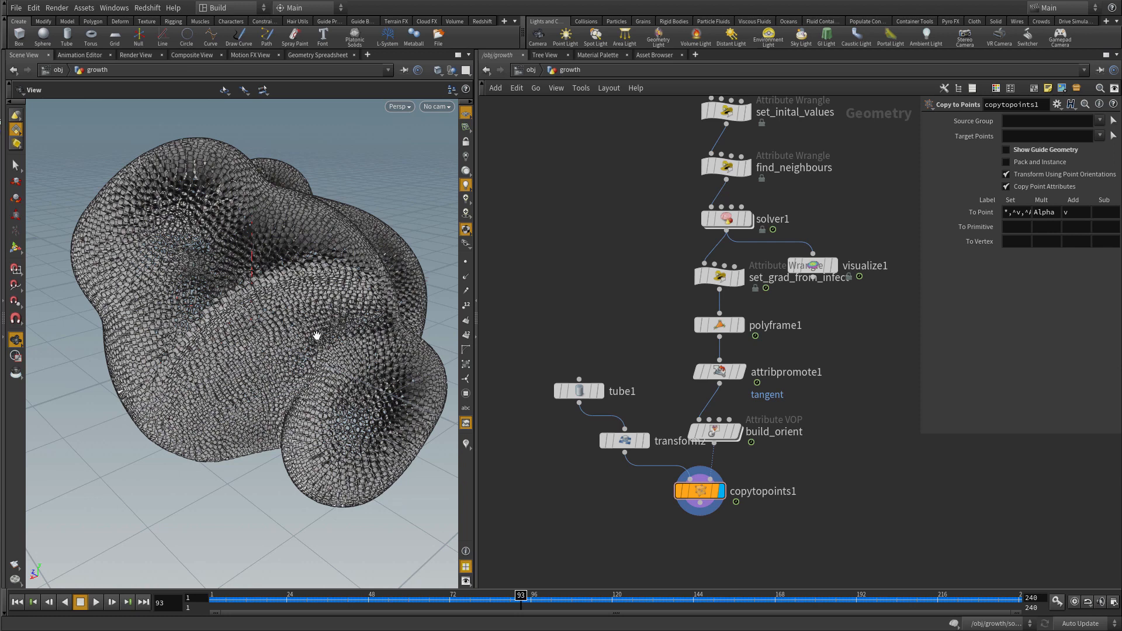
Step: Orient tube1 along the Z Axis and set its height to 4
click(583, 392)
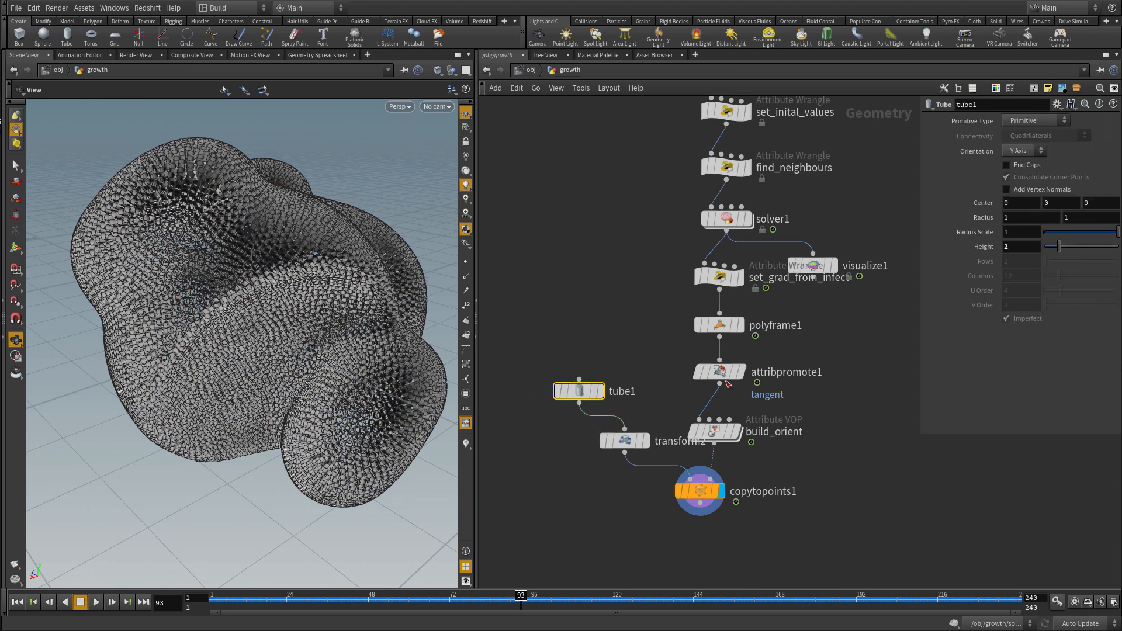
click(1025, 151)
click(1017, 186)
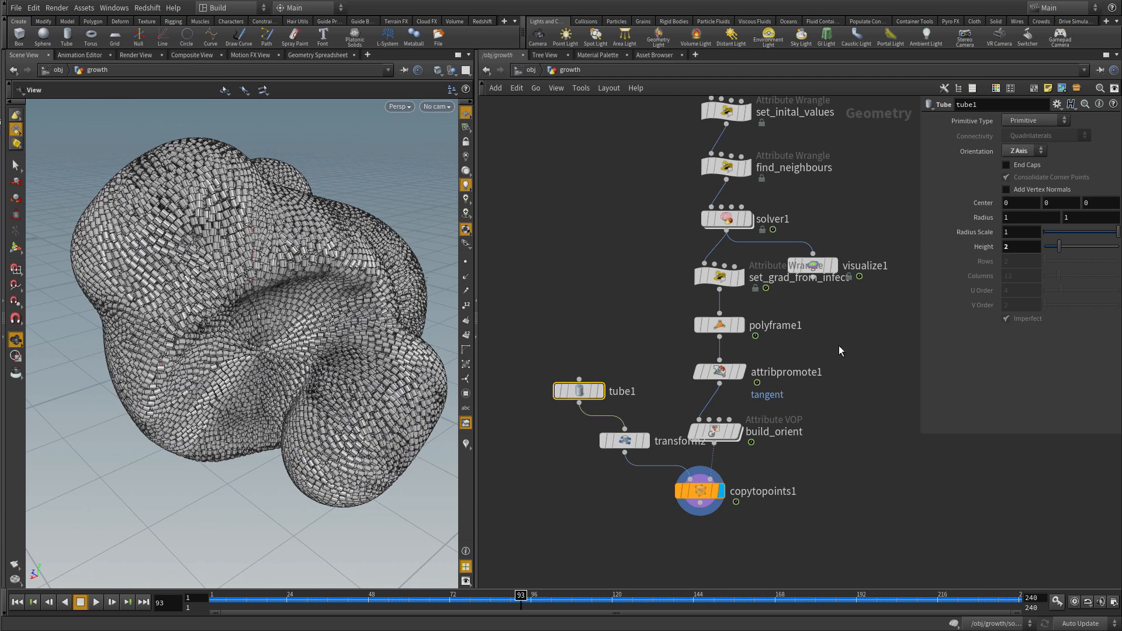
drag(1014, 247, 963, 239)
text(4)
key(Return)
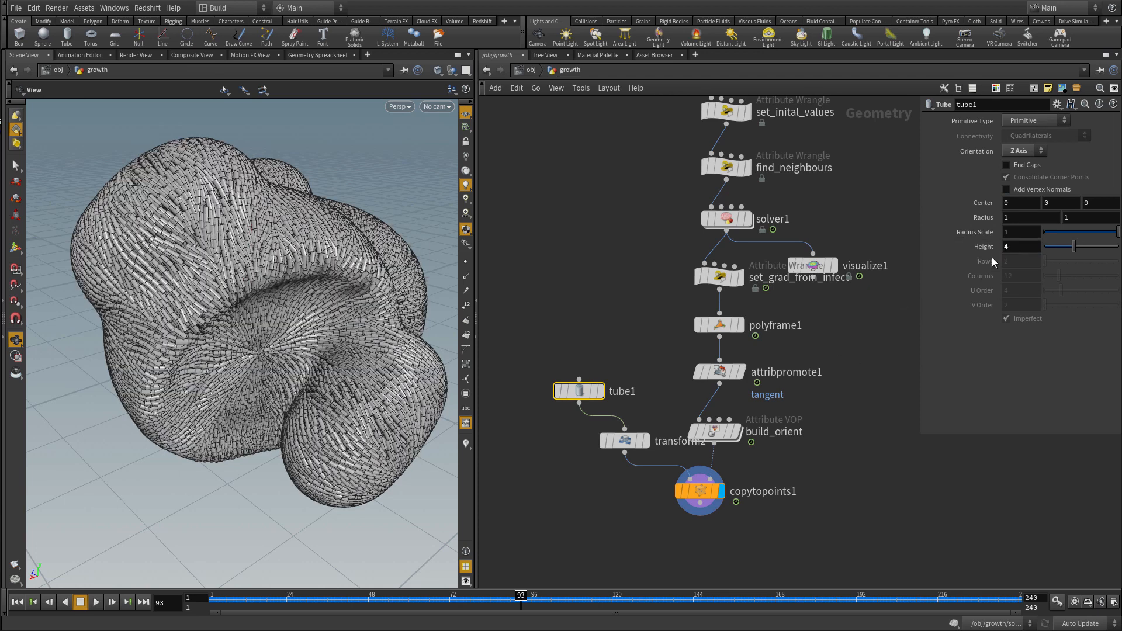
Step: Reduce the Uniform Scale of the tube's Transform node to 0.005 and set the tube height to 8
click(621, 442)
click(1018, 223)
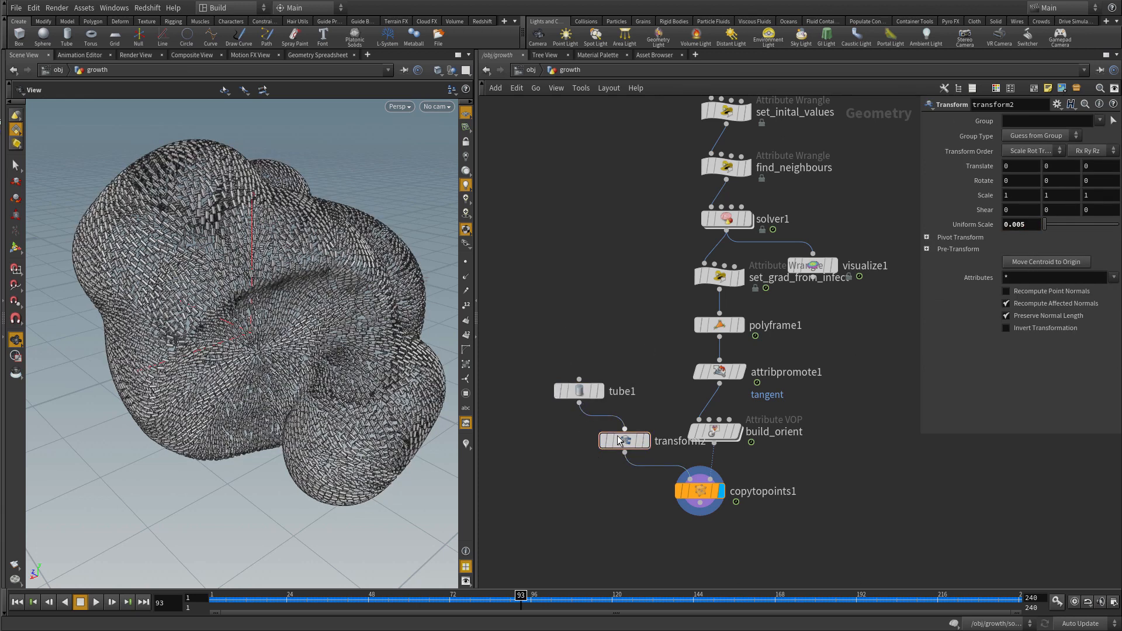
click(579, 391)
drag(1096, 248, 1104, 247)
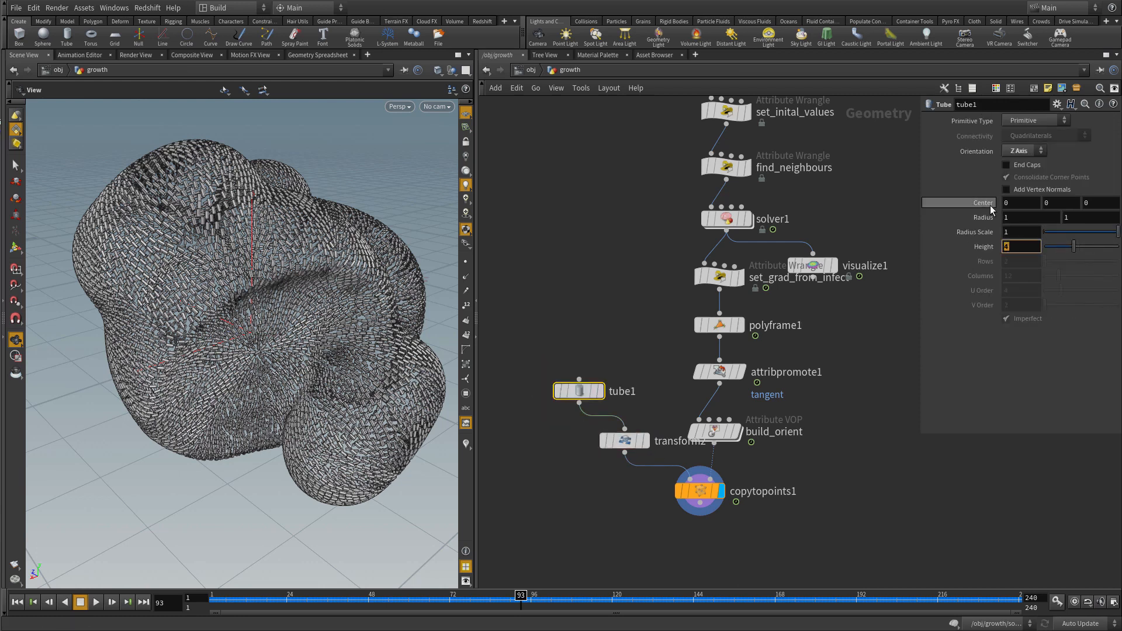
click(551, 272)
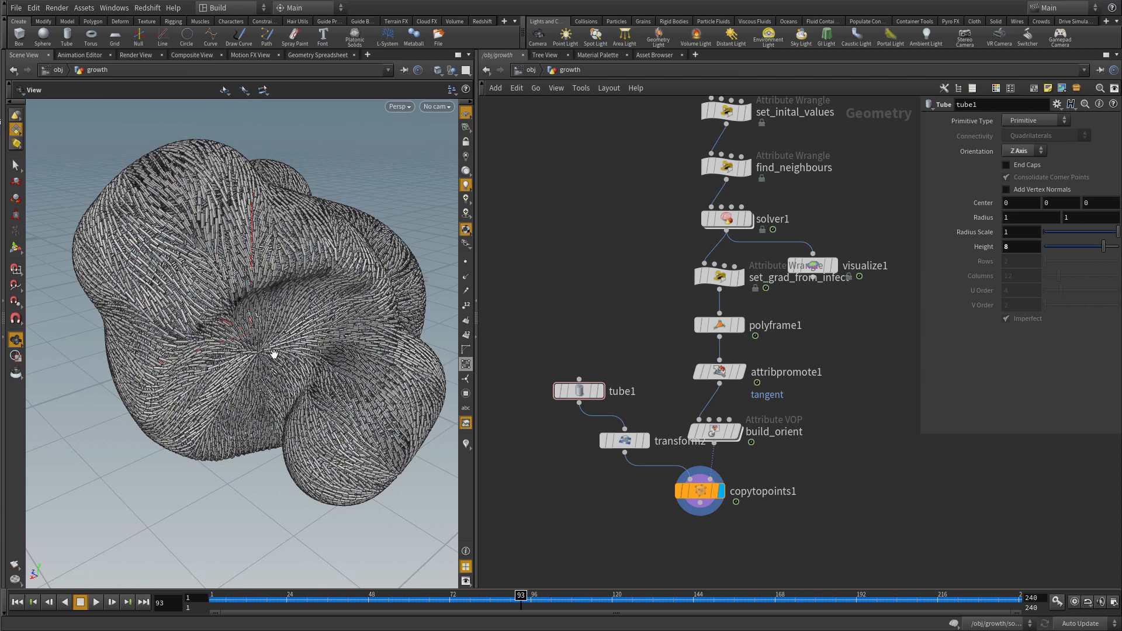
Step: Examine how the copied tubes align on the surface and scrub the timeline back to frame 8
drag(289, 322, 265, 341)
right_drag(266, 341, 279, 328)
mouse_move(279, 328)
mouse_down()
mouse_move(195, 333)
mouse_move(279, 325)
mouse_move(231, 327)
mouse_move(240, 336)
mouse_move(261, 326)
mouse_move(244, 341)
mouse_move(268, 341)
mouse_move(333, 310)
mouse_move(301, 329)
mouse_up()
mouse_move(218, 601)
mouse_down()
mouse_move(201, 596)
mouse_move(403, 591)
mouse_move(233, 594)
mouse_up()
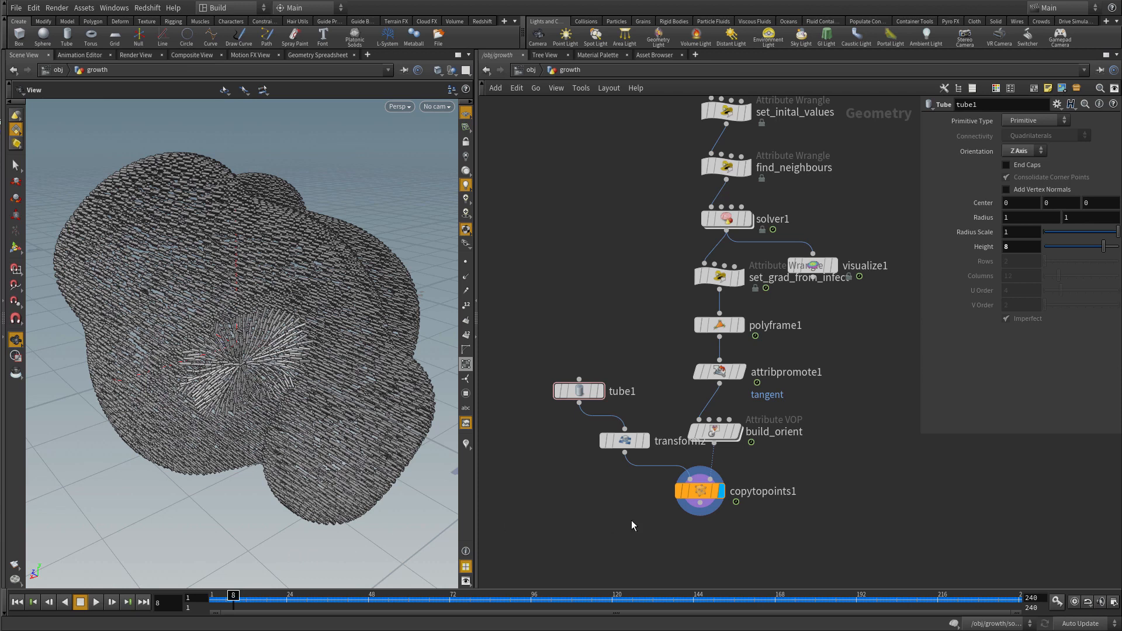
Step: Move the copytopoints1 node further down to make room beneath build_orient
middle_drag(668, 519, 663, 463)
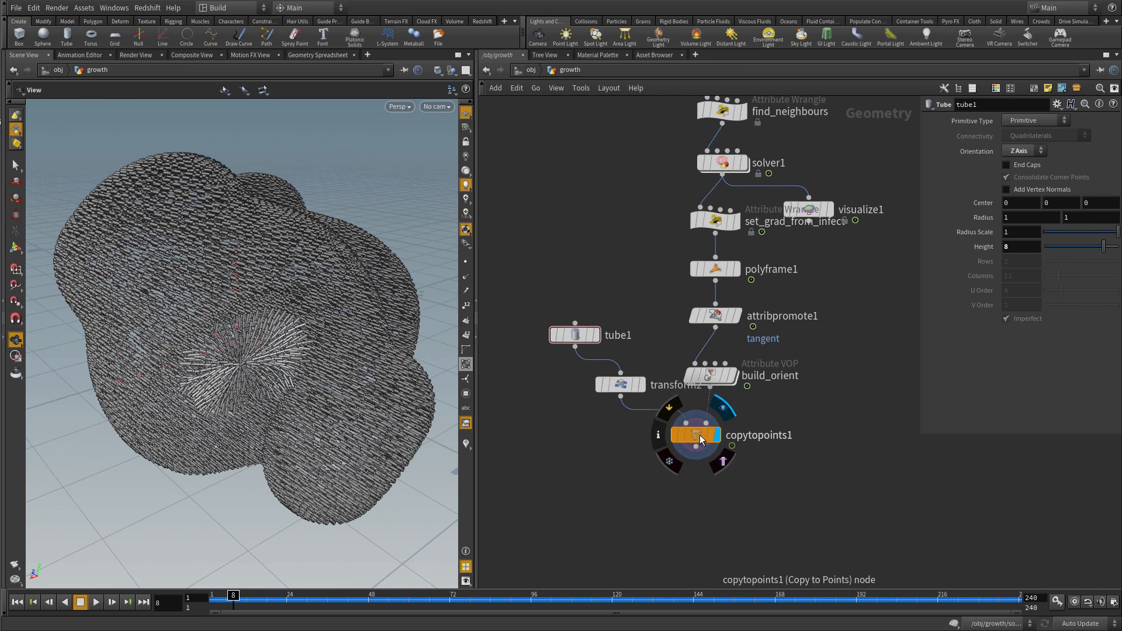
drag(700, 435, 697, 523)
drag(275, 418, 274, 412)
Step: Add a Group Expression node below build_orient, wire it to build_orient's output and display it
key(Tab)
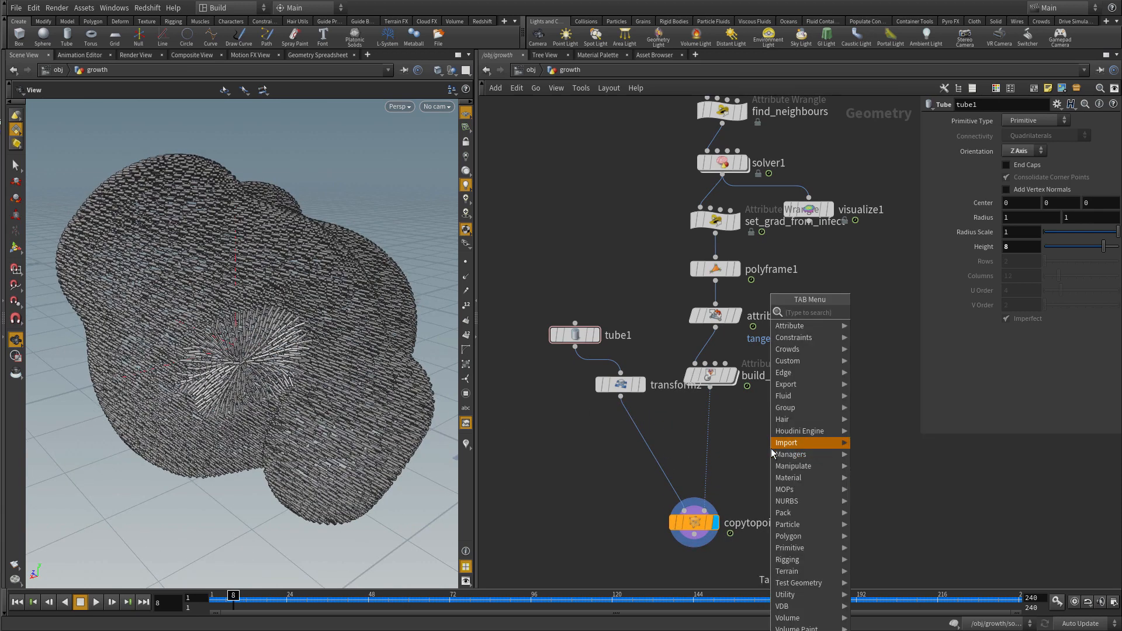
text(group)
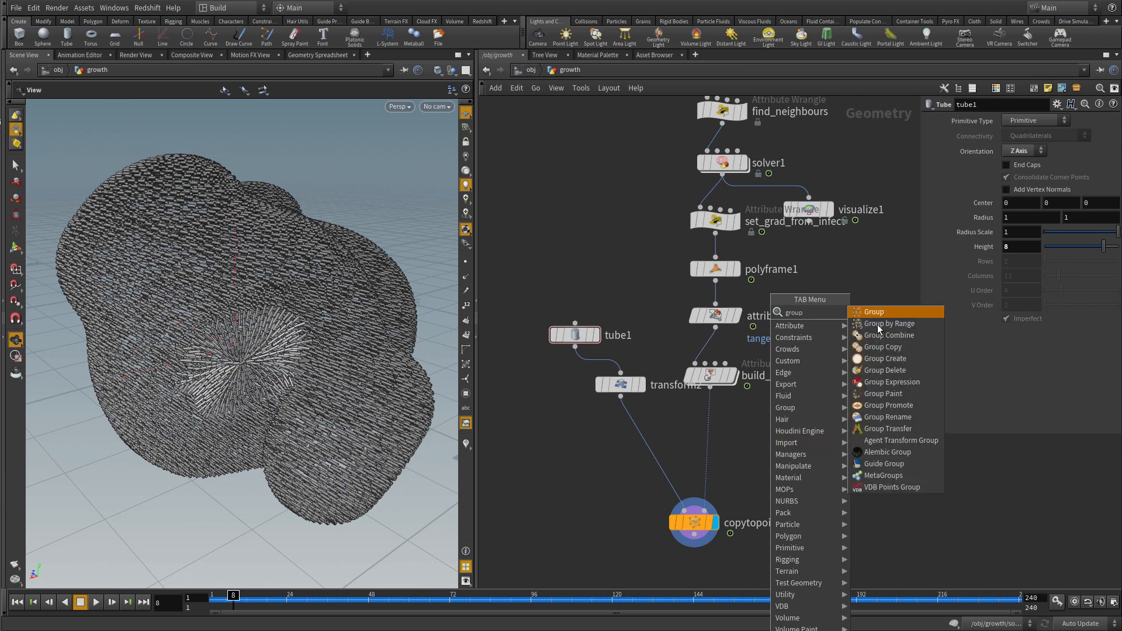
click(893, 381)
click(738, 448)
drag(711, 390, 731, 417)
click(766, 431)
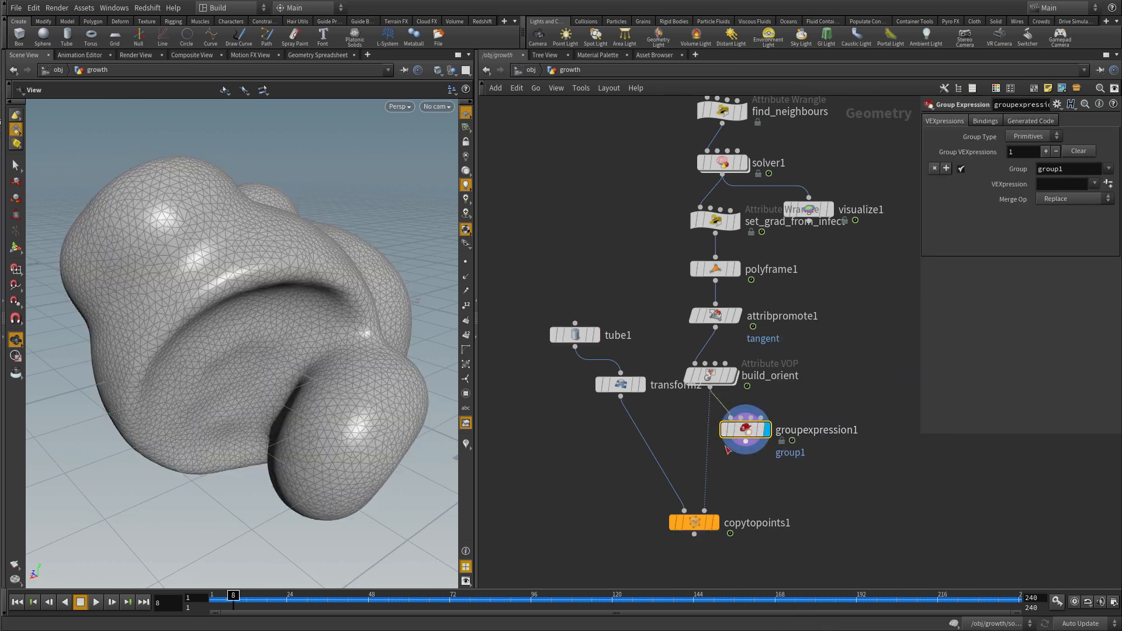
Step: Show the points in the viewport and set the Group Expression node's group type to Points
click(465, 262)
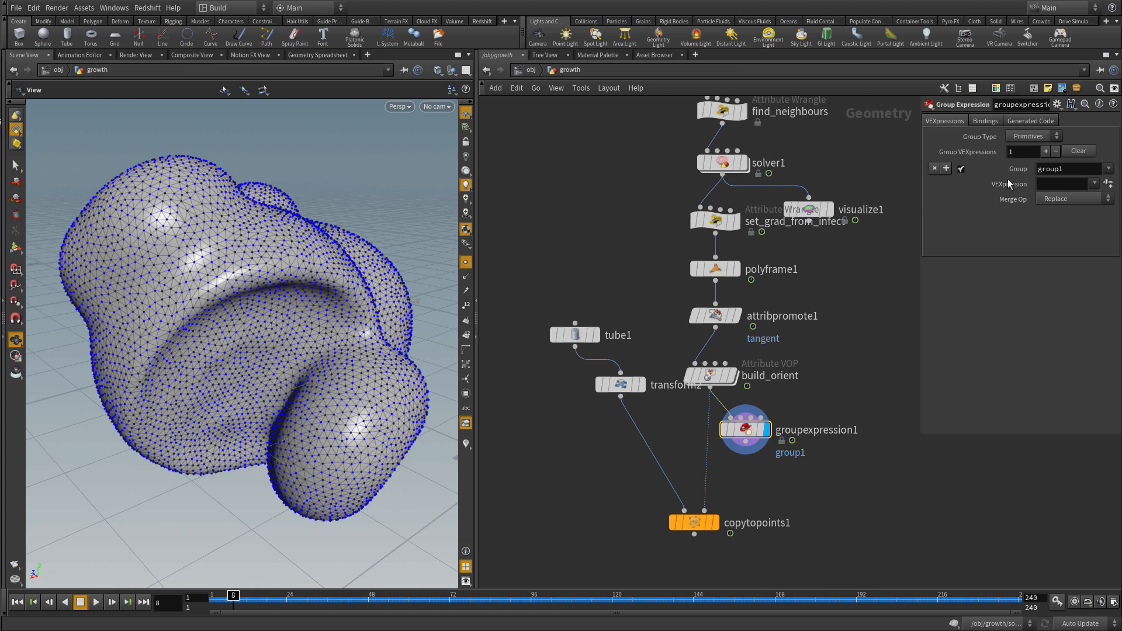
click(1048, 138)
click(1026, 136)
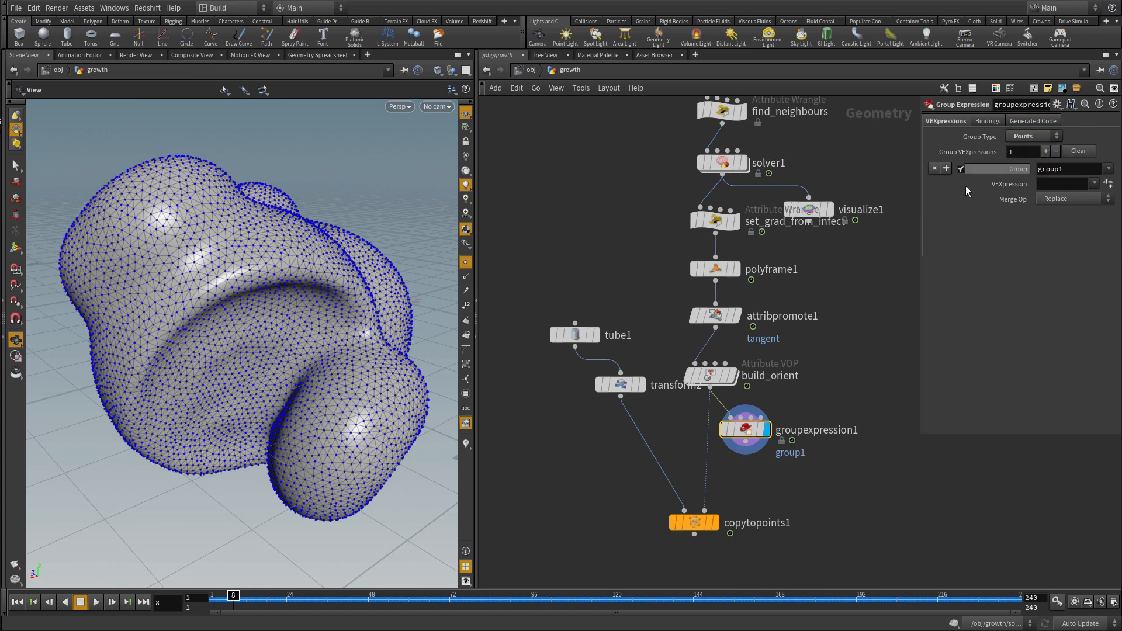
double_click(1074, 168)
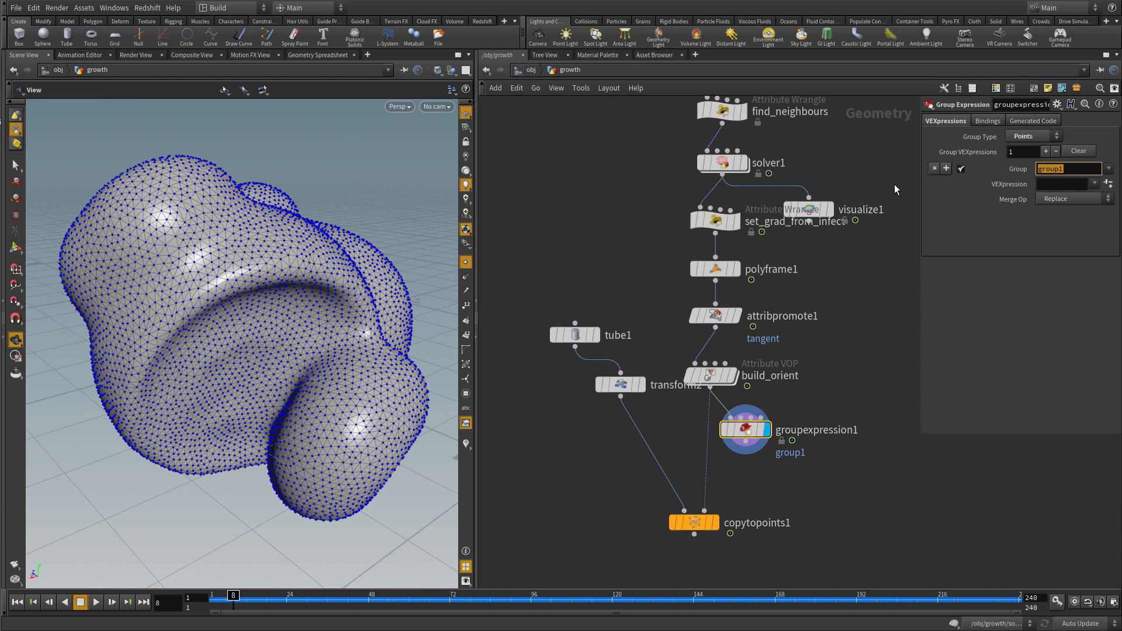
text(keep)
key(Return)
click(1059, 182)
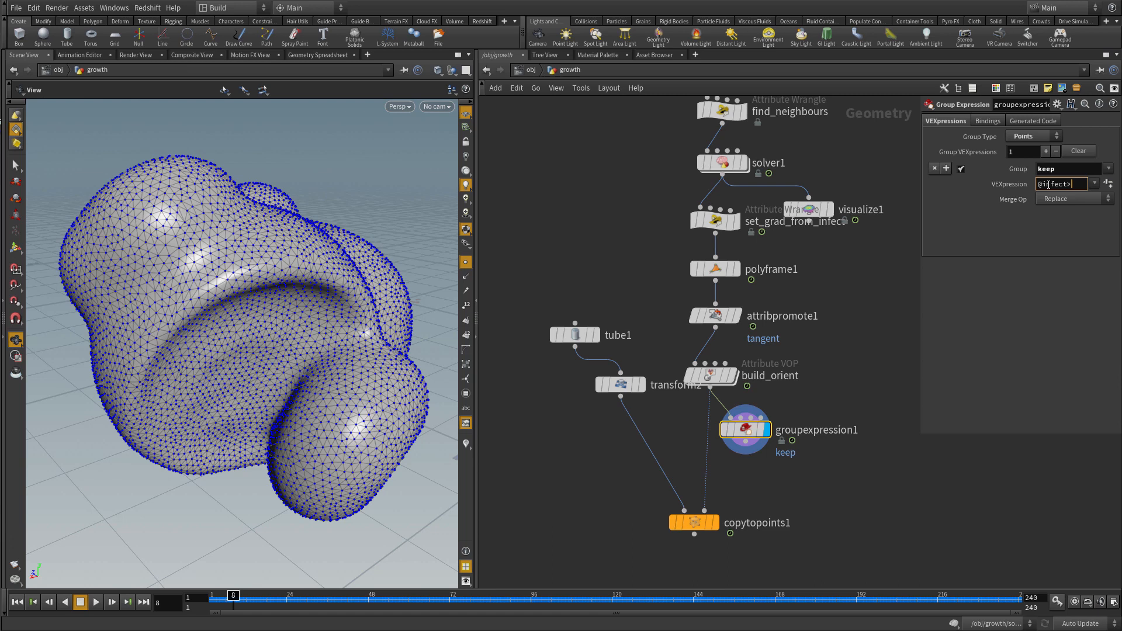
key(Return)
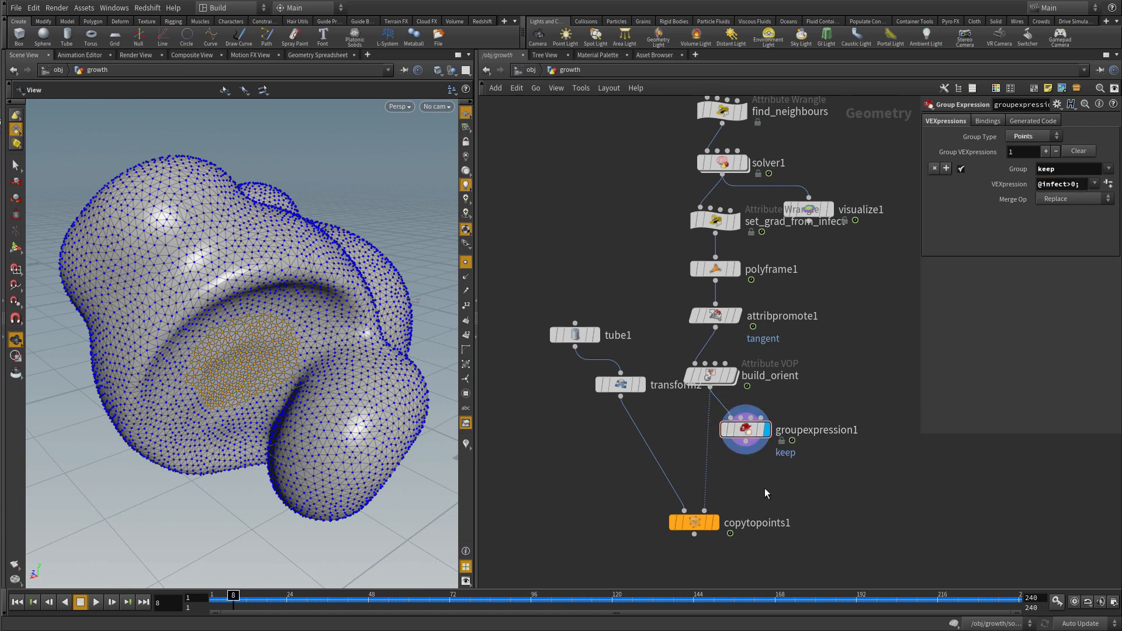
Step: Add a Blast node directly below groupexpression1, wired to its output, and display it
key(Tab)
text(blast)
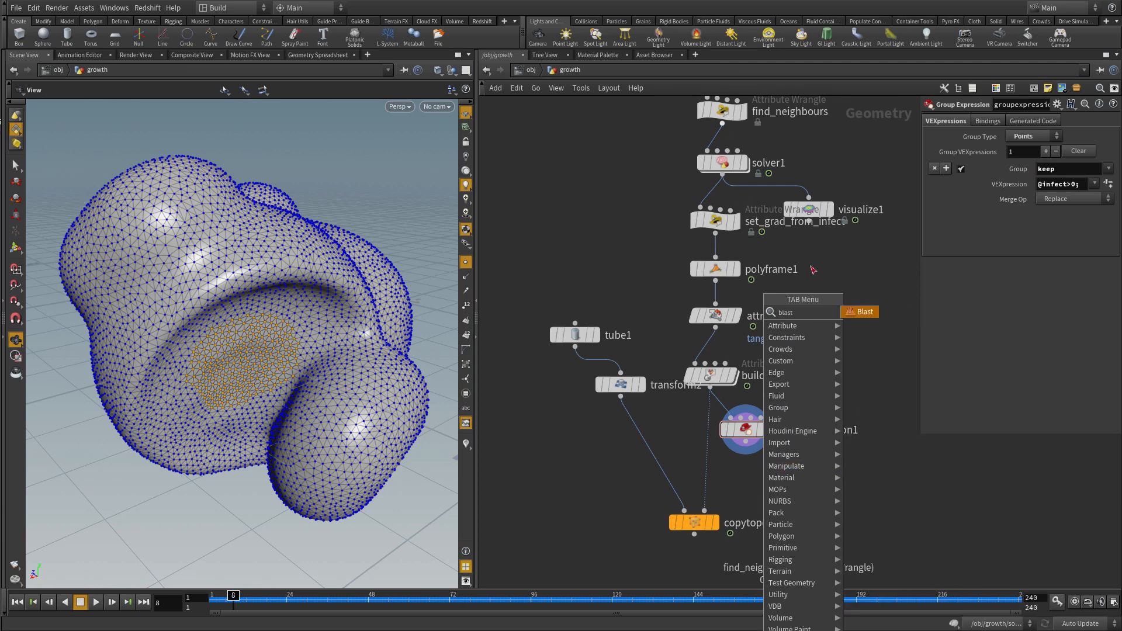
click(860, 312)
click(745, 476)
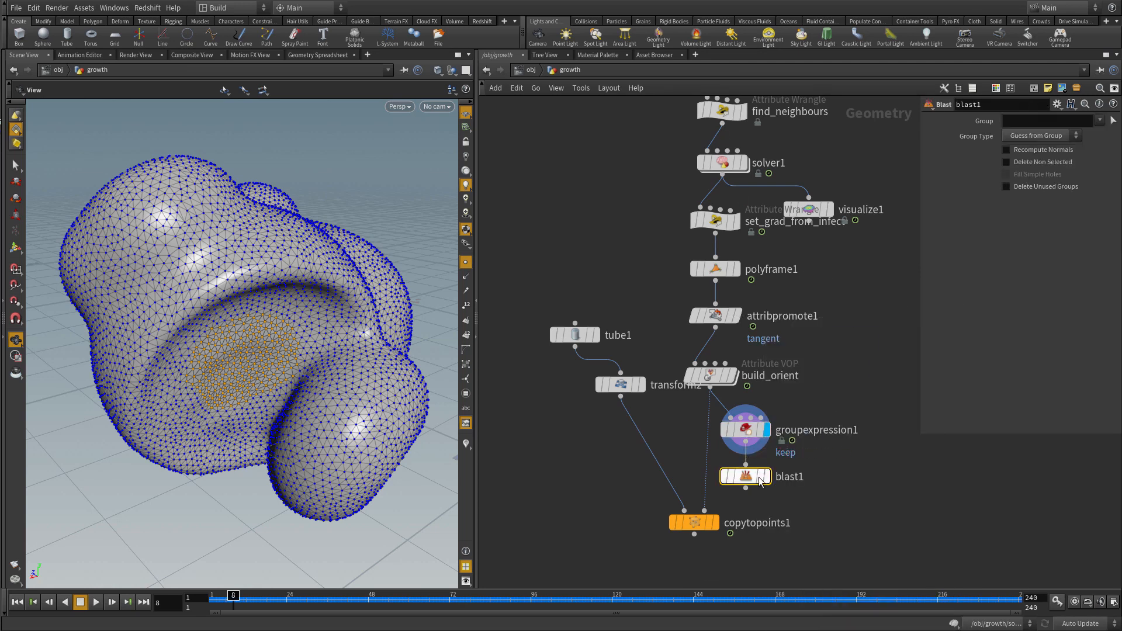
Step: Set the Blast node's group to keep and have it delete the non-selected points
click(1023, 122)
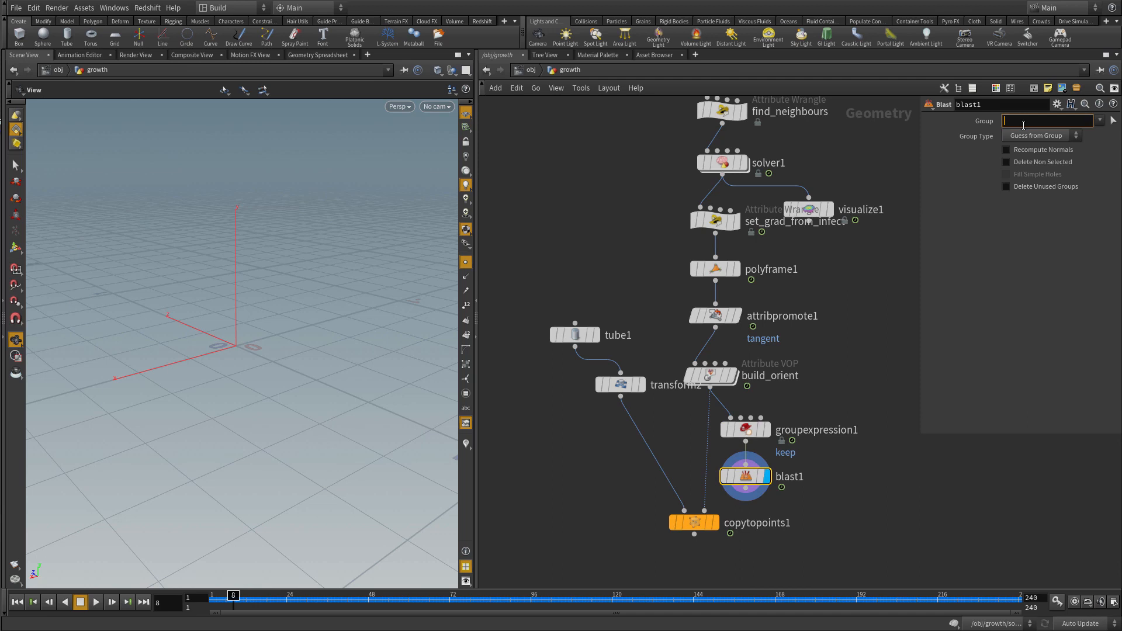
text(keep)
key(Return)
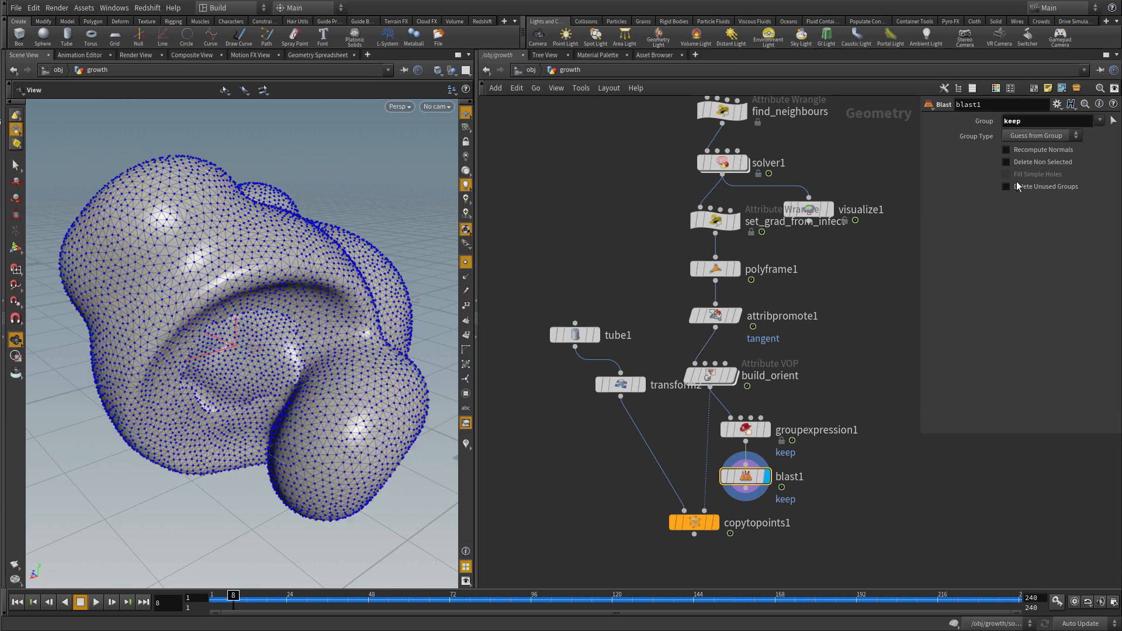
click(1005, 162)
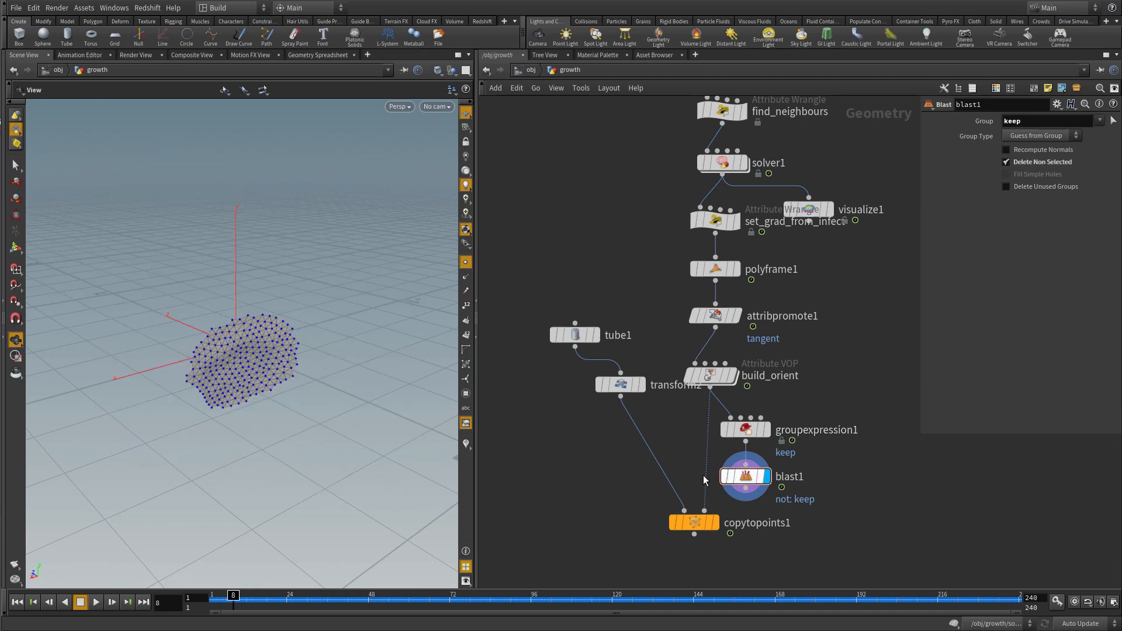
Step: Wire blast1's output into the second input of copytopoints1 in place of build_orient and display copytopoints1
drag(989, 594, 268, 612)
click(746, 488)
click(705, 511)
click(714, 526)
Step: Scrub the timeline and examine from several angles how the copied tubes spread over the model
mouse_move(265, 595)
mouse_down()
mouse_move(212, 597)
mouse_move(336, 597)
mouse_move(257, 597)
mouse_up()
drag(342, 360, 343, 391)
middle_drag(343, 390, 285, 381)
right_drag(285, 381, 293, 461)
drag(239, 604, 366, 604)
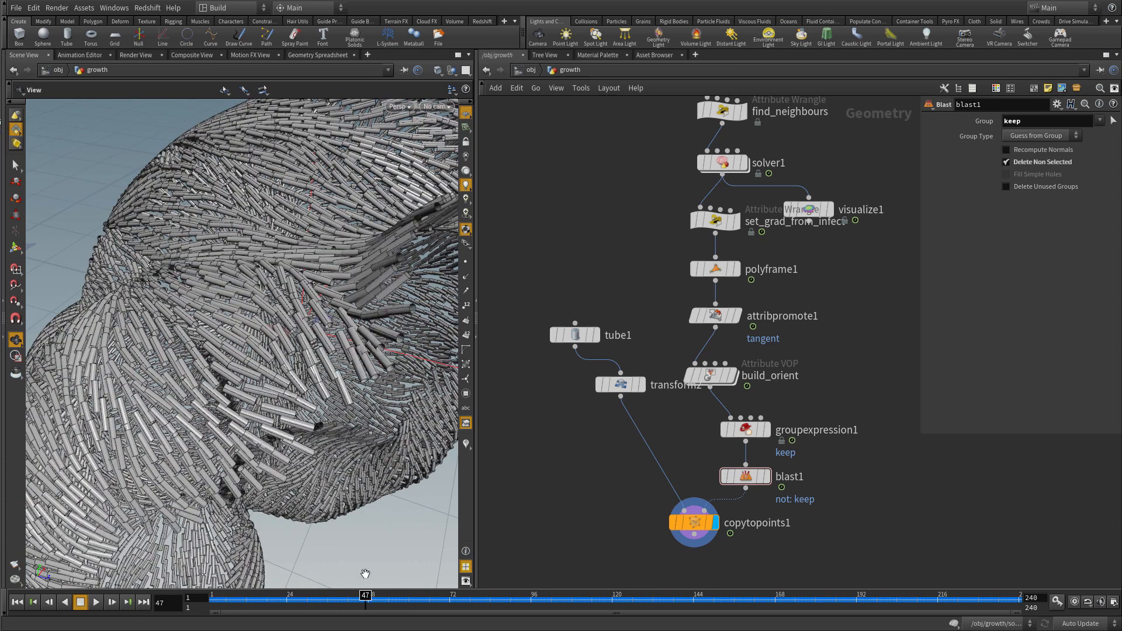
drag(339, 454, 377, 446)
right_drag(377, 446, 374, 501)
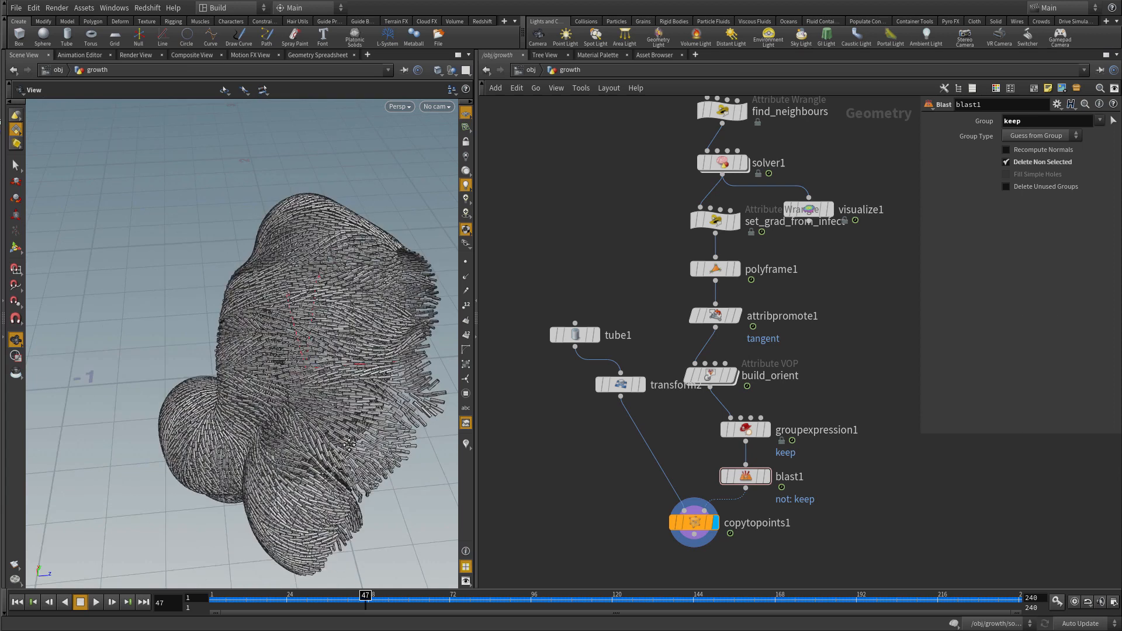
middle_drag(374, 501, 331, 455)
drag(292, 595, 319, 602)
mouse_move(318, 394)
mouse_down()
mouse_move(233, 384)
mouse_move(298, 423)
mouse_move(283, 393)
mouse_move(281, 409)
mouse_move(305, 416)
mouse_move(321, 400)
mouse_move(310, 412)
mouse_up()
drag(244, 603, 401, 585)
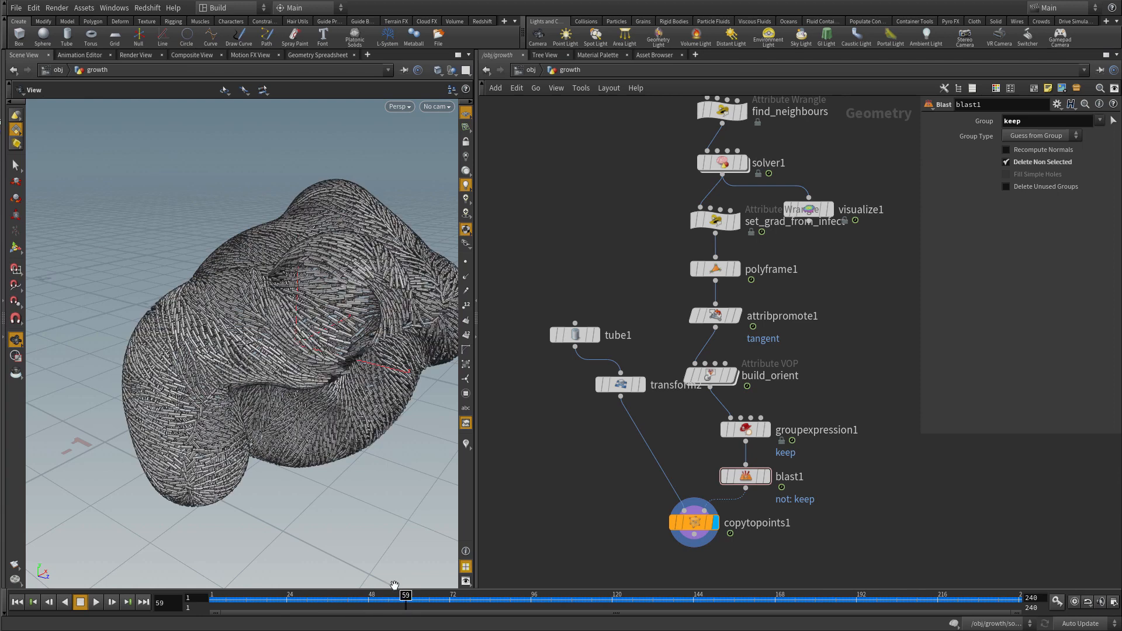